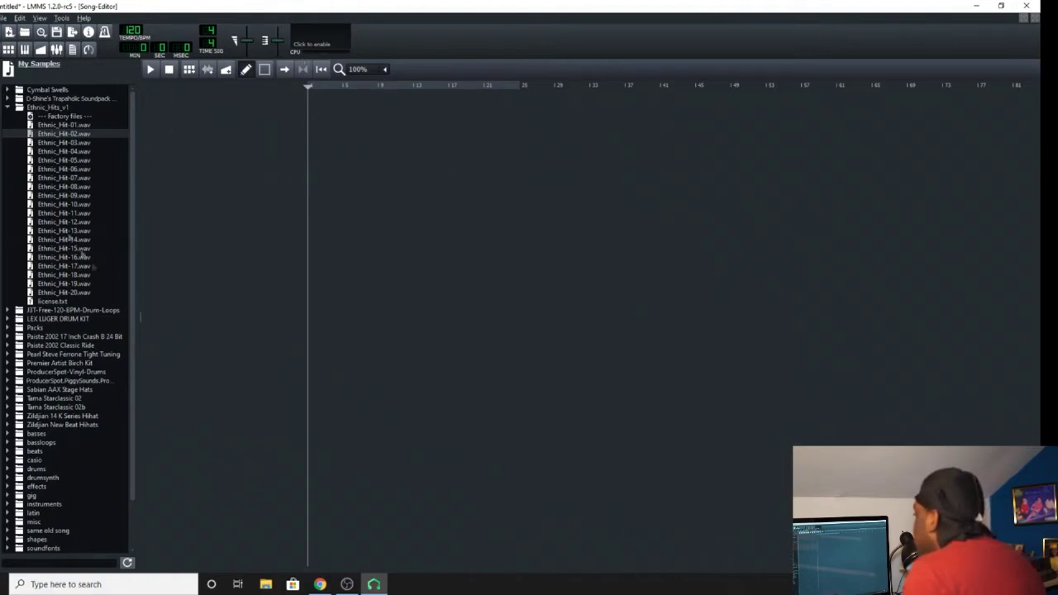
- Collapse the Ethnic_Hits_v1 sample folder and examine the Piano-Roll and Beat+Bassline Editor windows
click(8, 107)
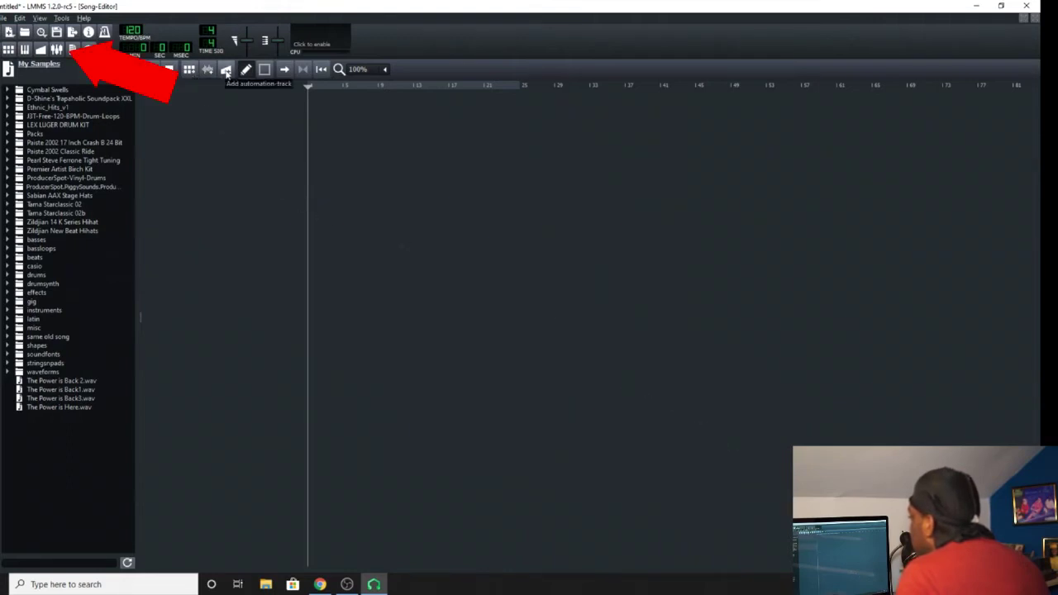
key(F7)
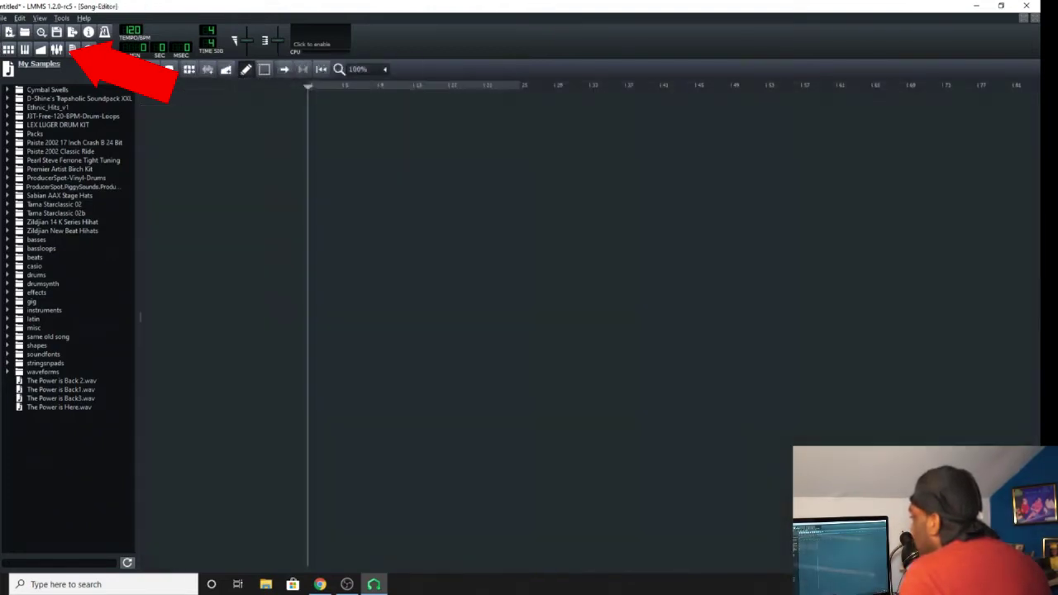
click(9, 50)
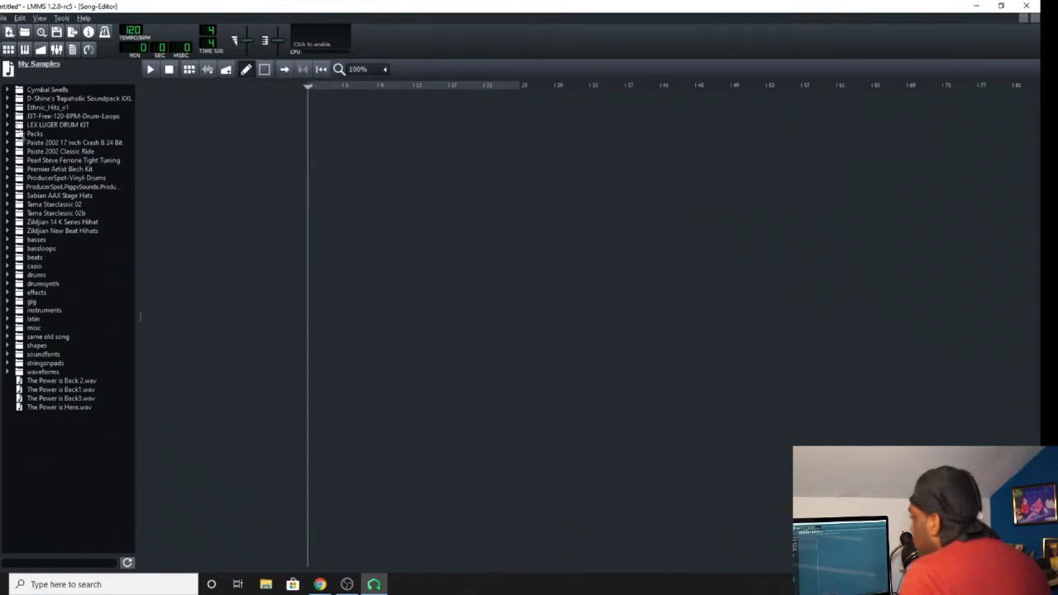
click(25, 53)
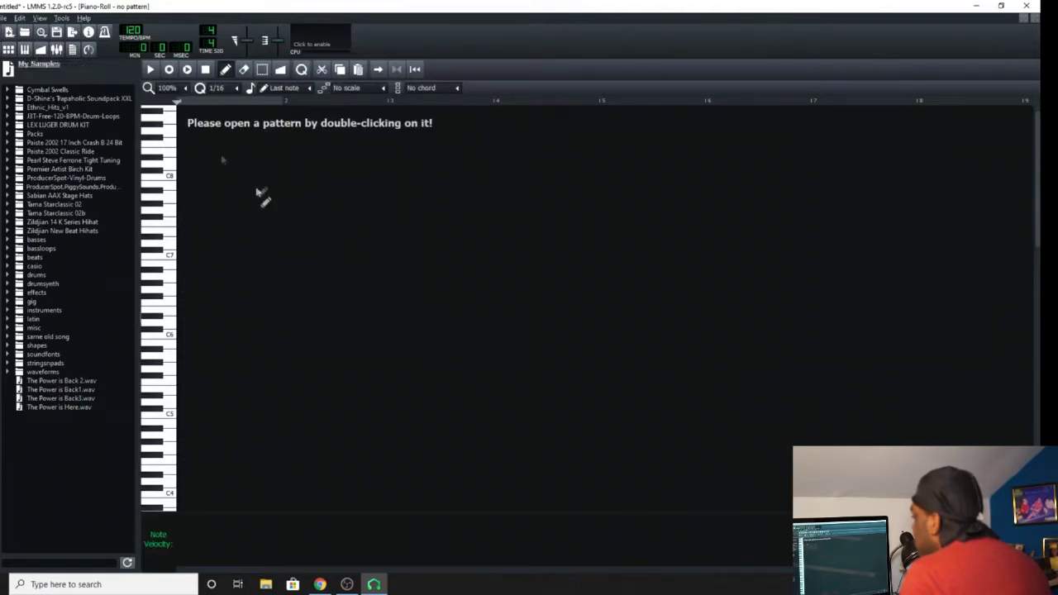
click(25, 53)
click(25, 50)
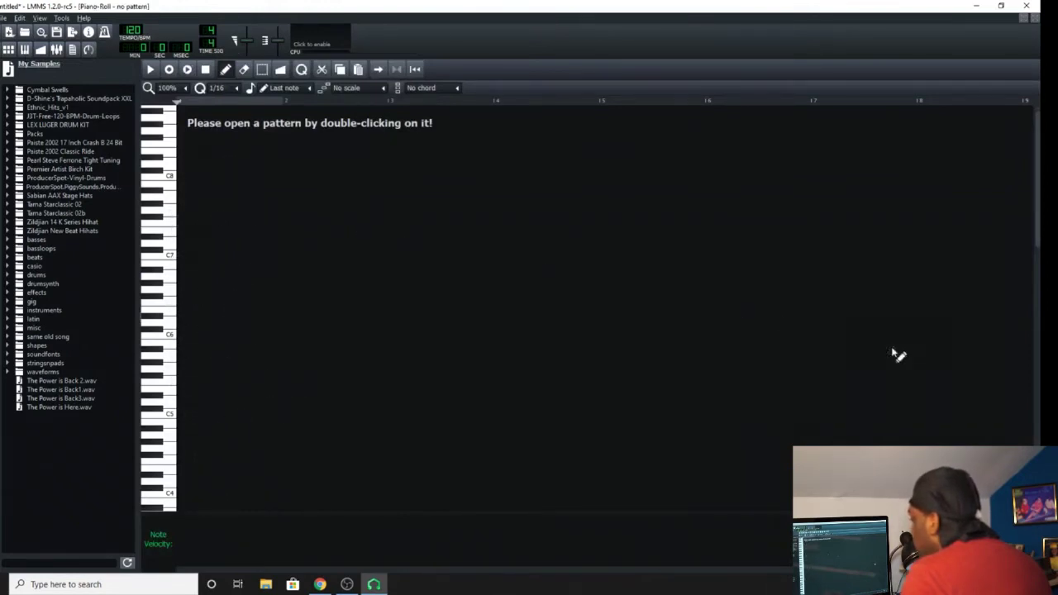
click(8, 49)
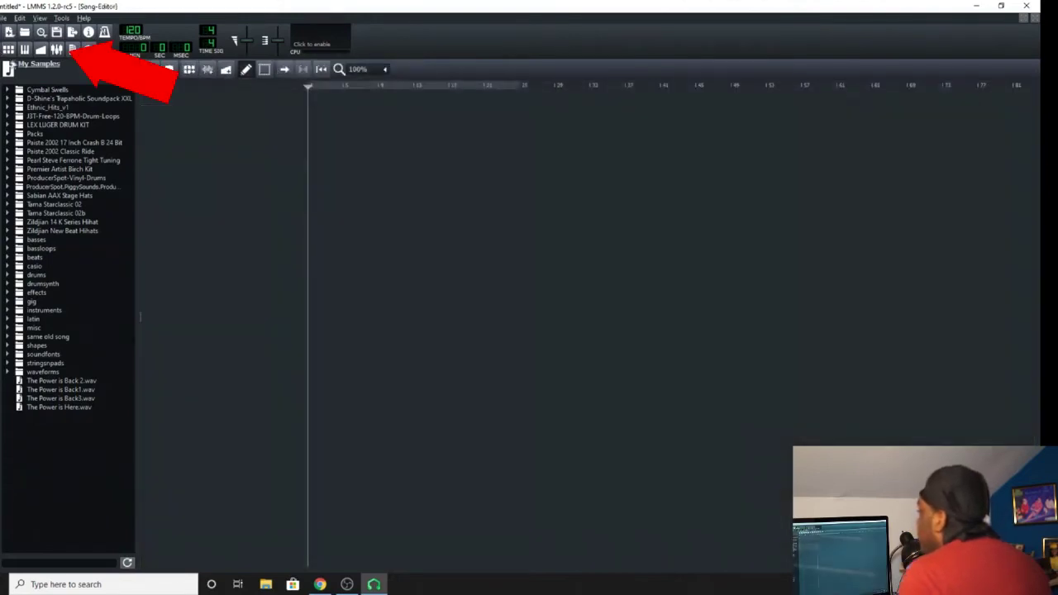
click(25, 49)
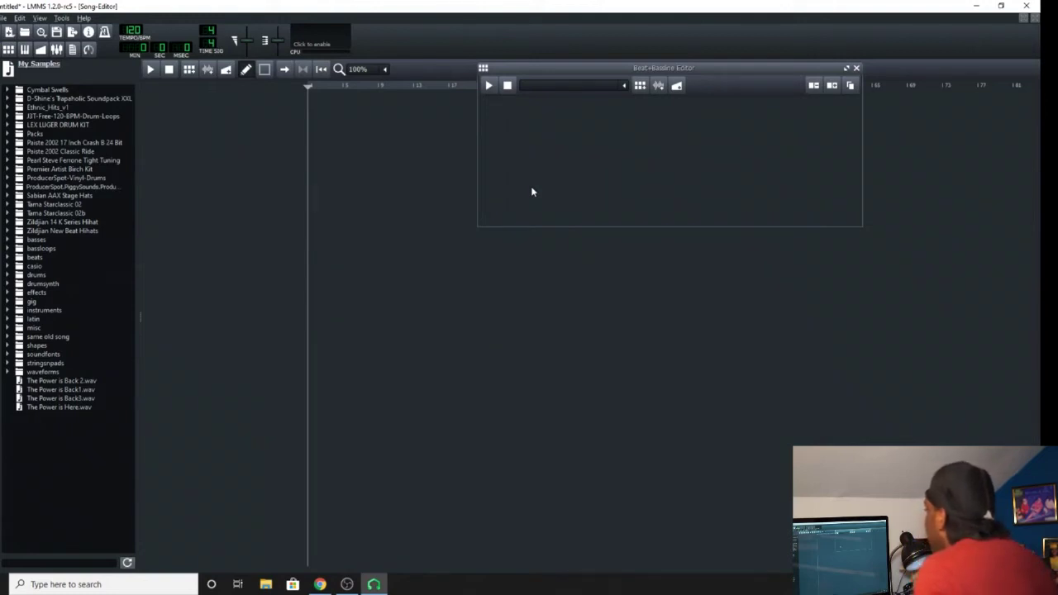
click(856, 68)
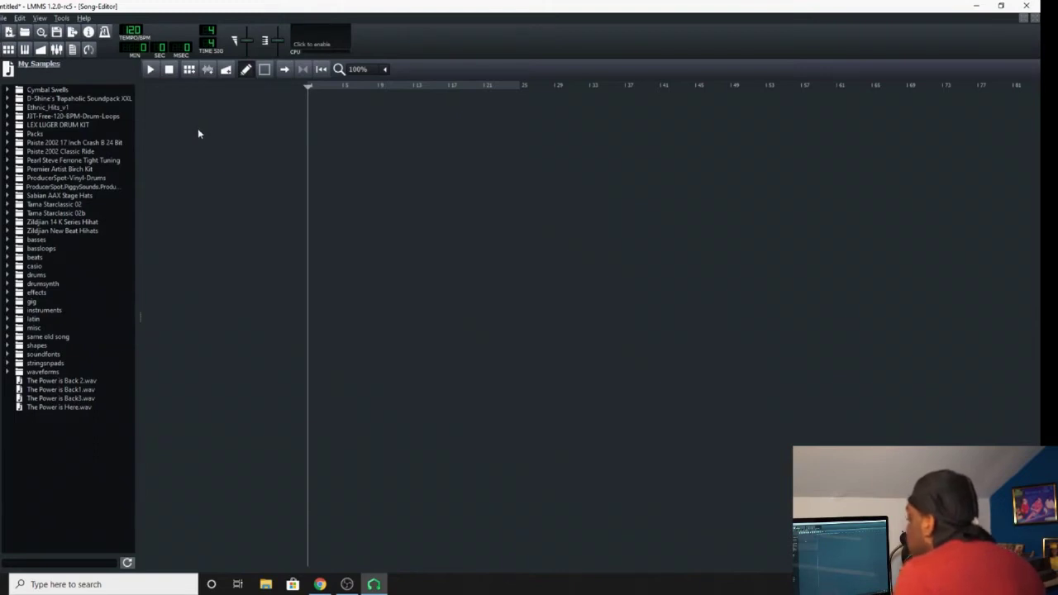
- Add a Beat/Bassline track to the song and place blocks on it at bars 1, 5 and 9
click(188, 69)
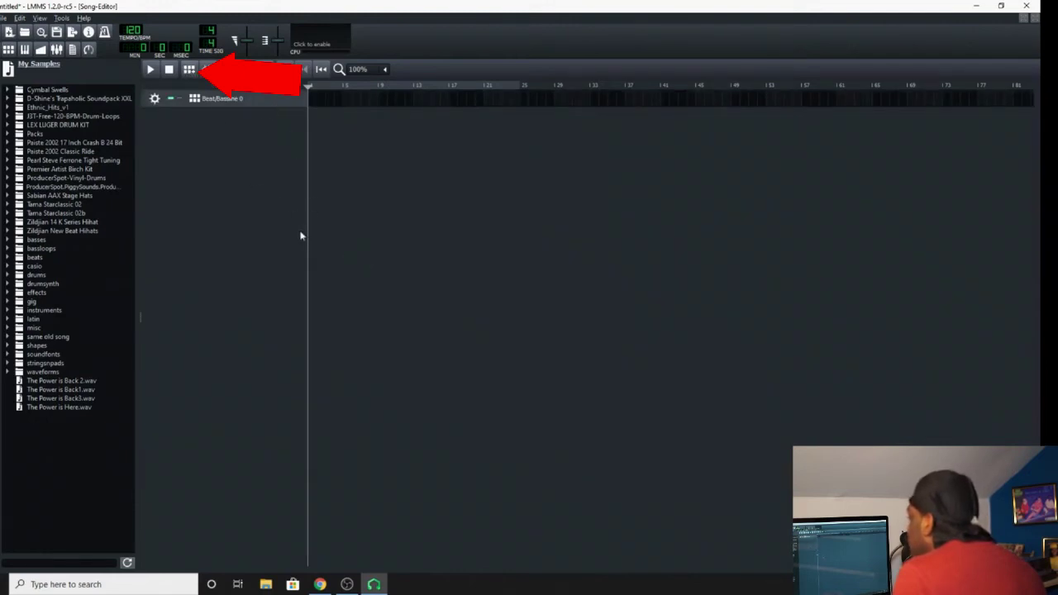
click(314, 100)
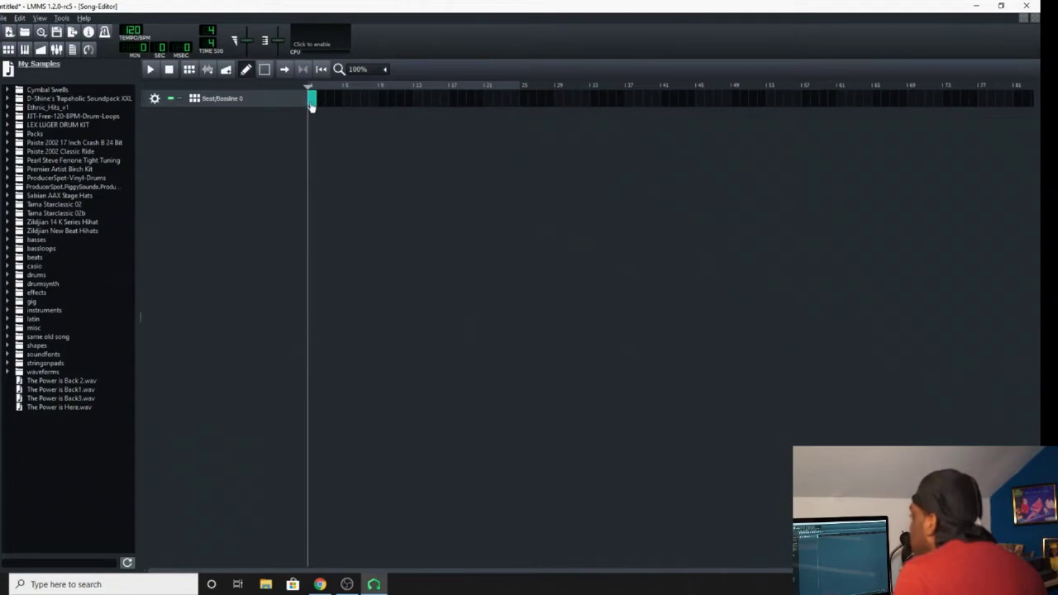
click(347, 99)
click(382, 100)
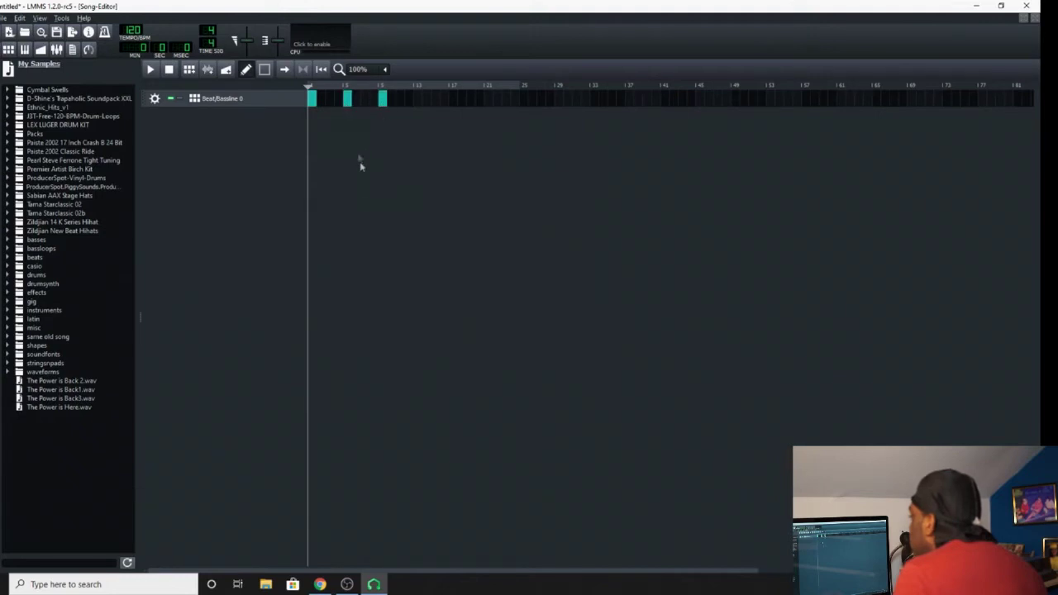
- Remove the extra Beat/Bassline blocks after bar 1, leaving only the first block on the track
click(400, 99)
middle_click(401, 101)
middle_click(386, 102)
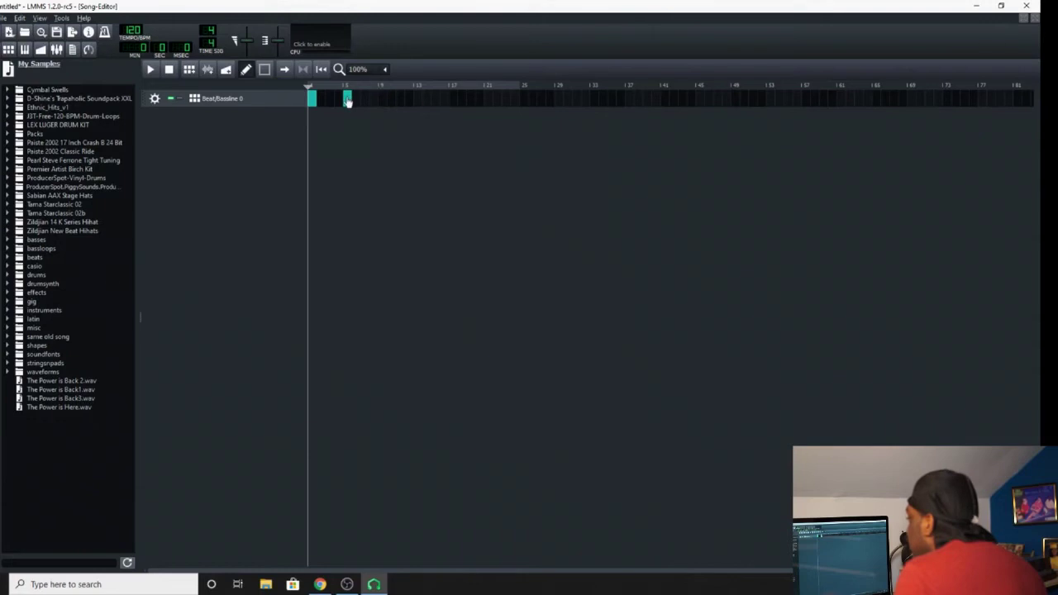
right_click(347, 101)
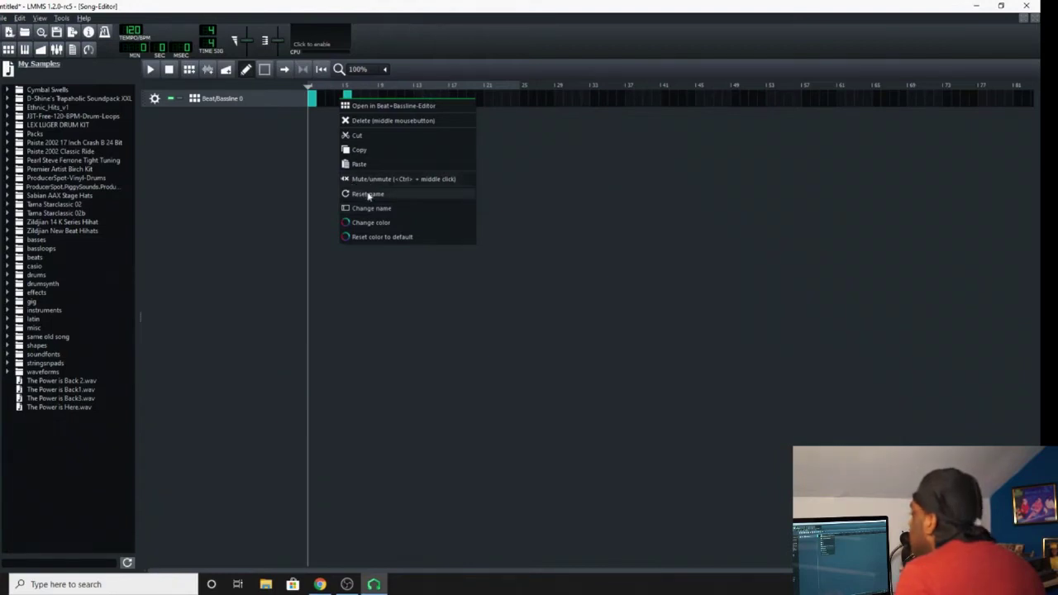
click(360, 146)
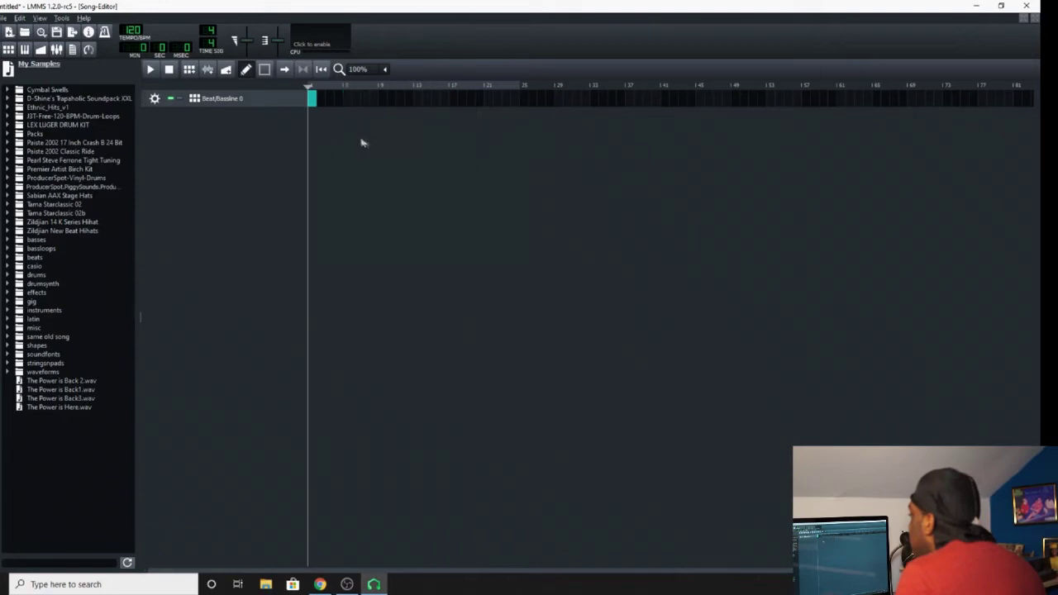
- Delete and re-add the block at bar 1, open it in the Beat+Bassline Editor, and move that window below the track
middle_click(313, 110)
click(313, 104)
double_click(314, 104)
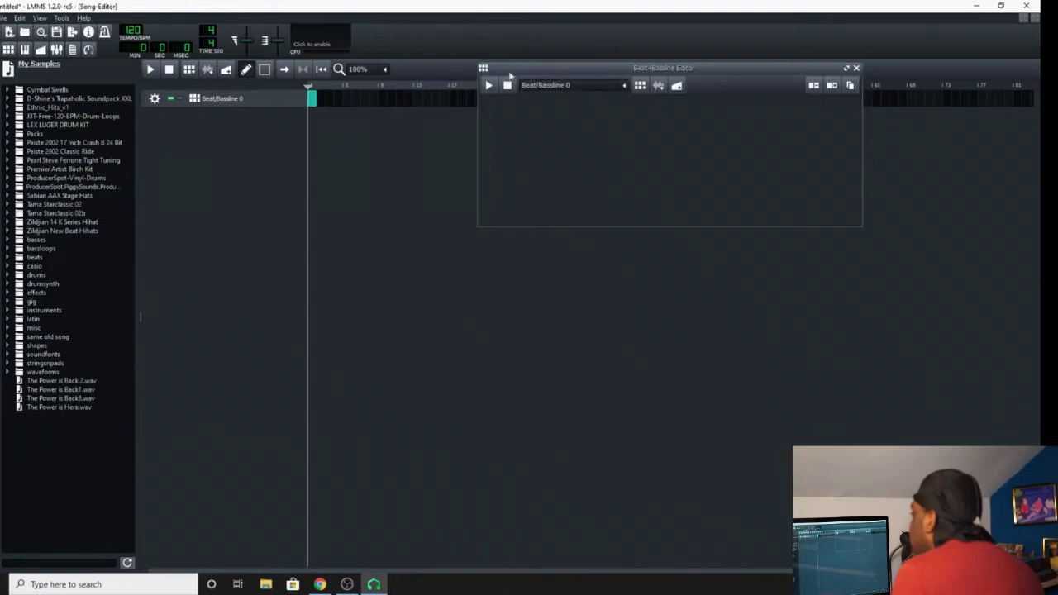
drag(507, 71, 252, 171)
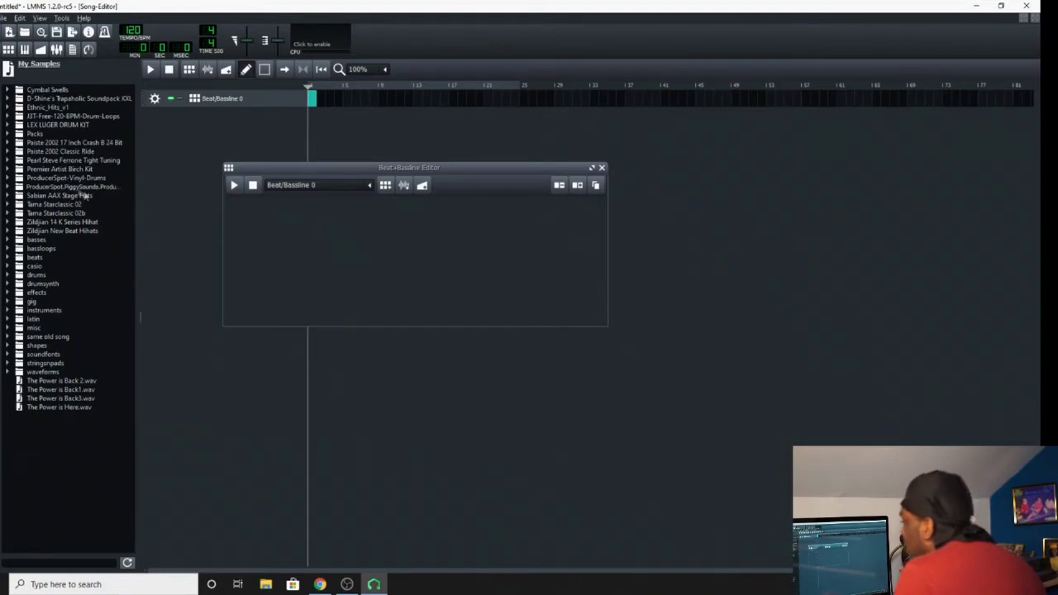
- Look through the LEX LUGER DRUM KIT folder, the instrument plugins, the saved projects and the Kicker presets
click(10, 125)
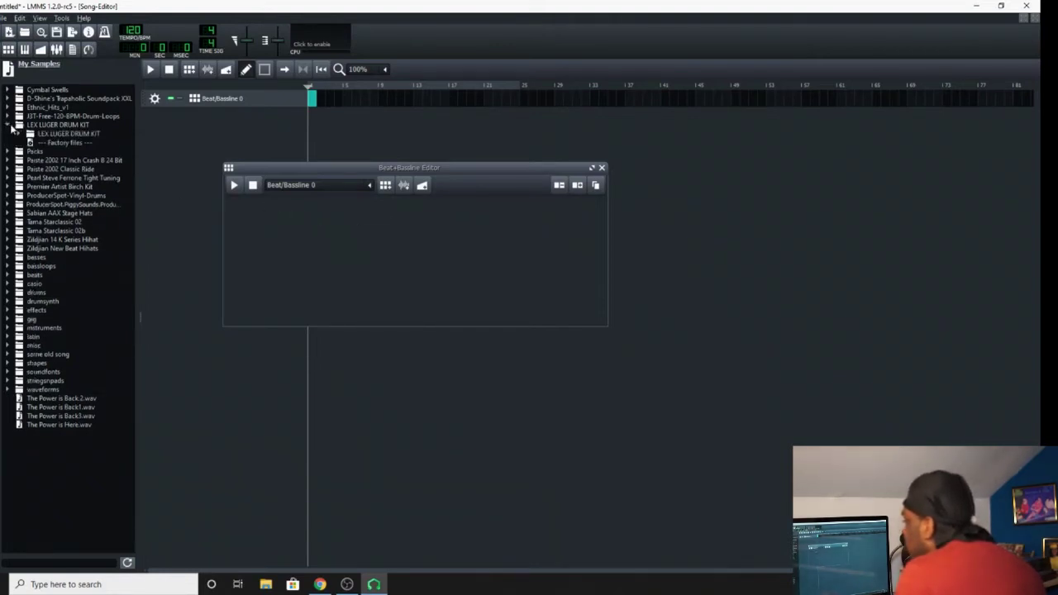
click(11, 125)
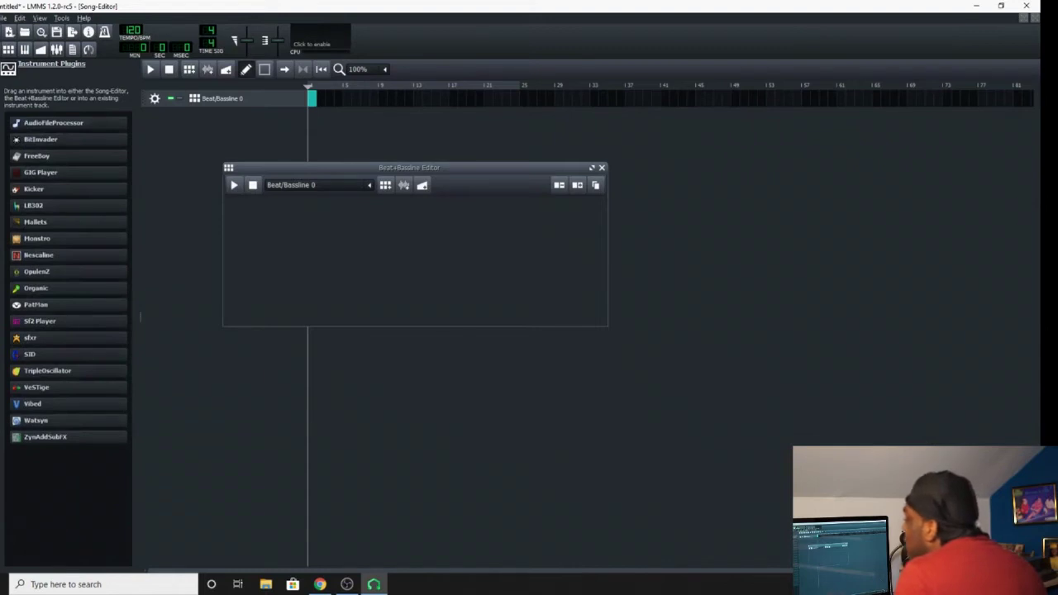
mouse_move(74, 405)
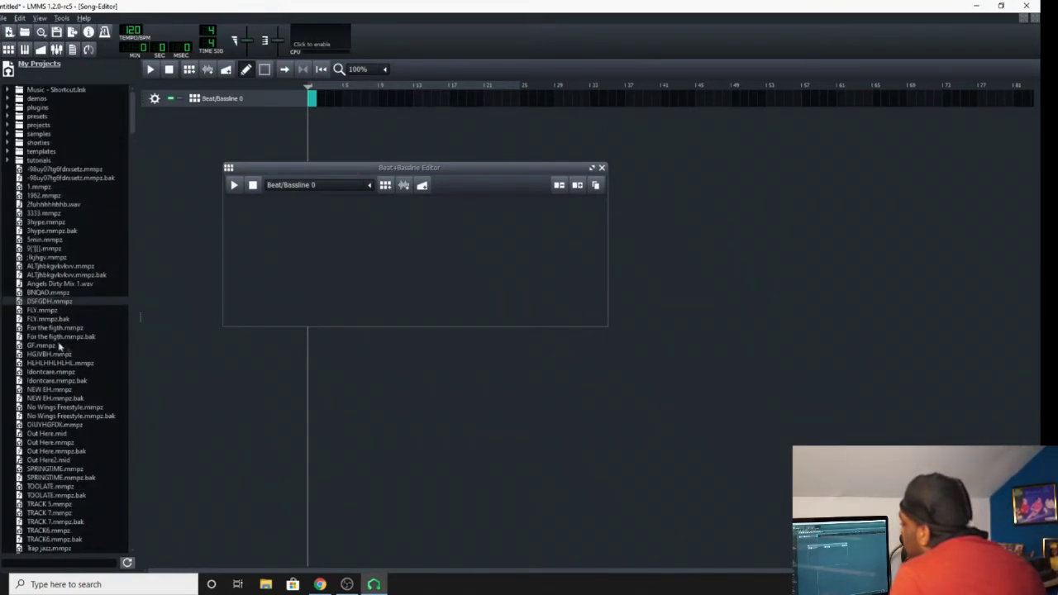
click(4, 132)
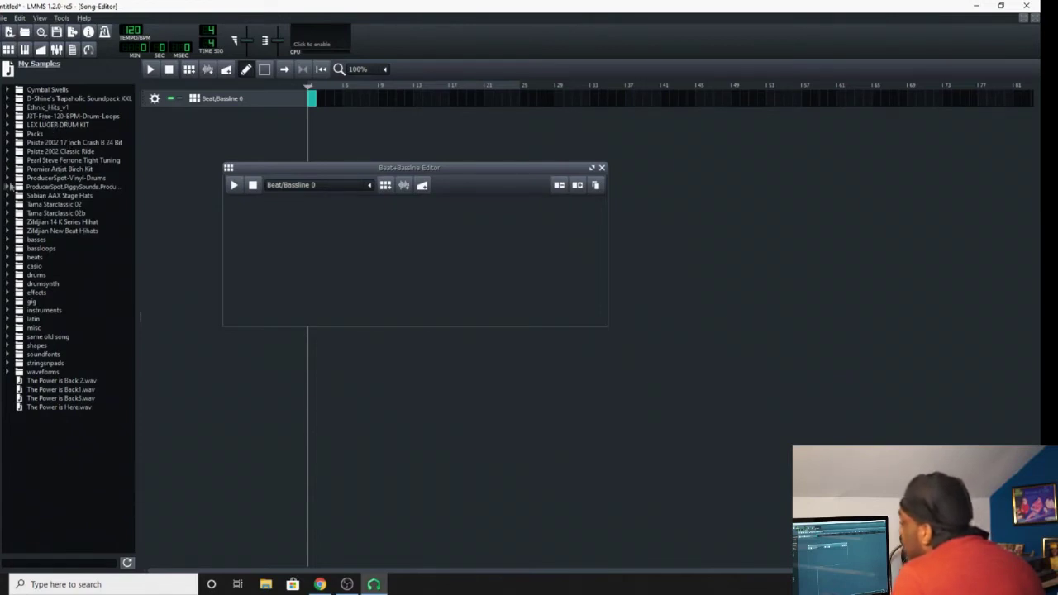
click(9, 71)
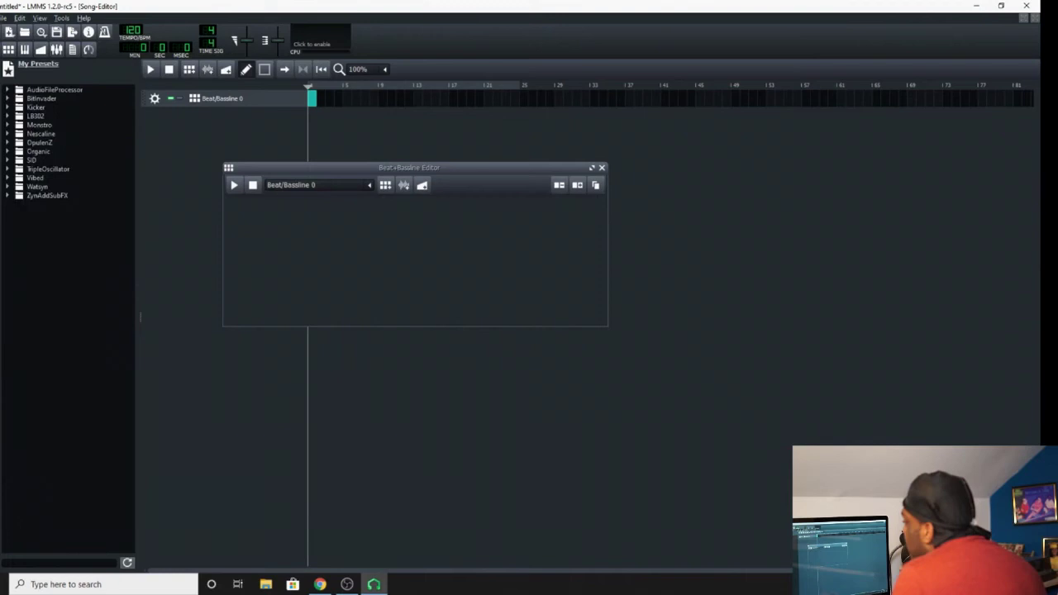
click(8, 109)
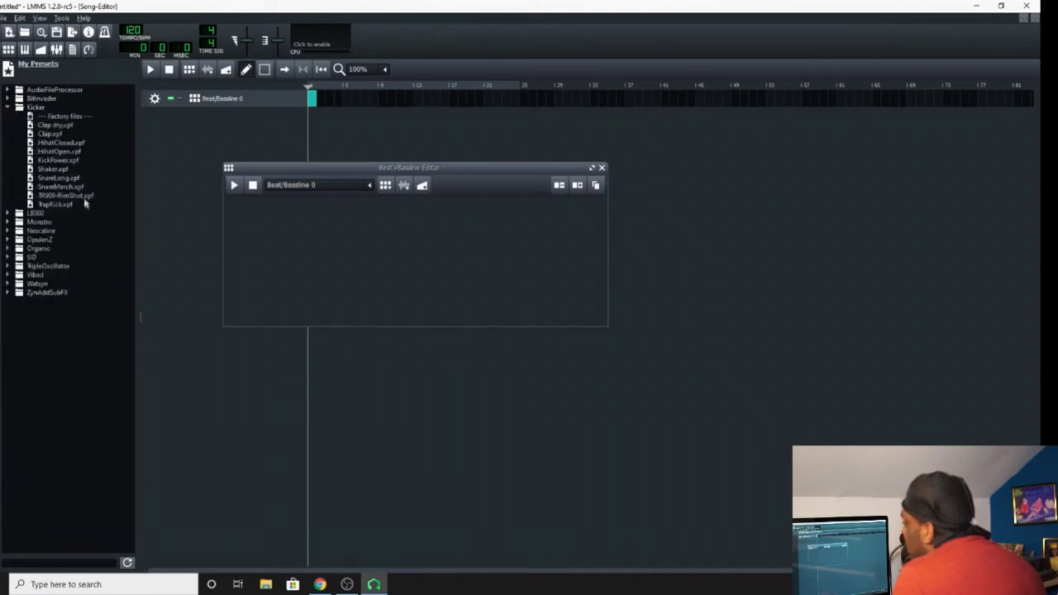
click(8, 109)
click(4, 124)
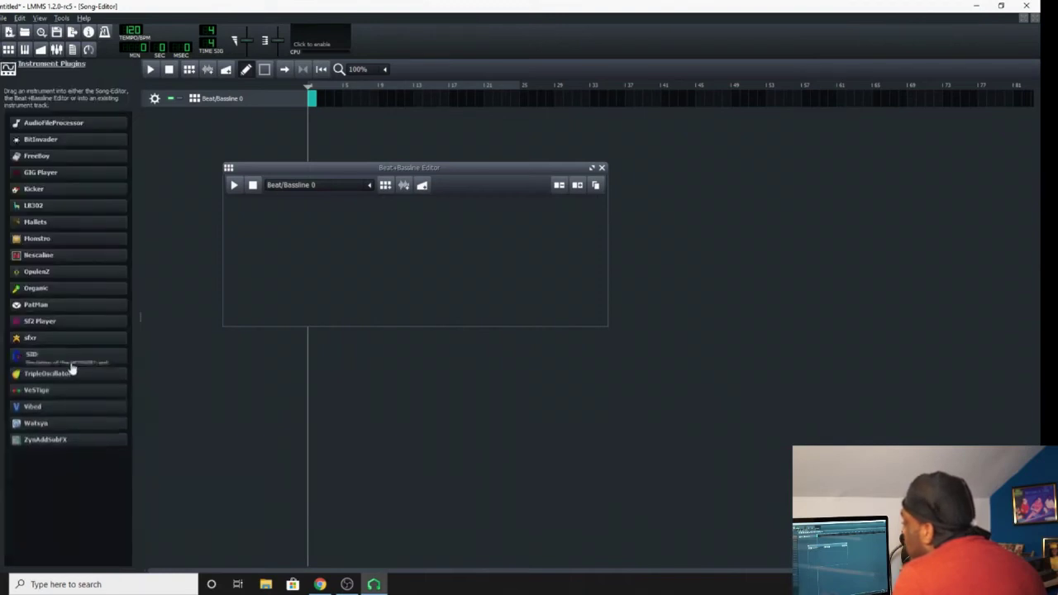
click(4, 165)
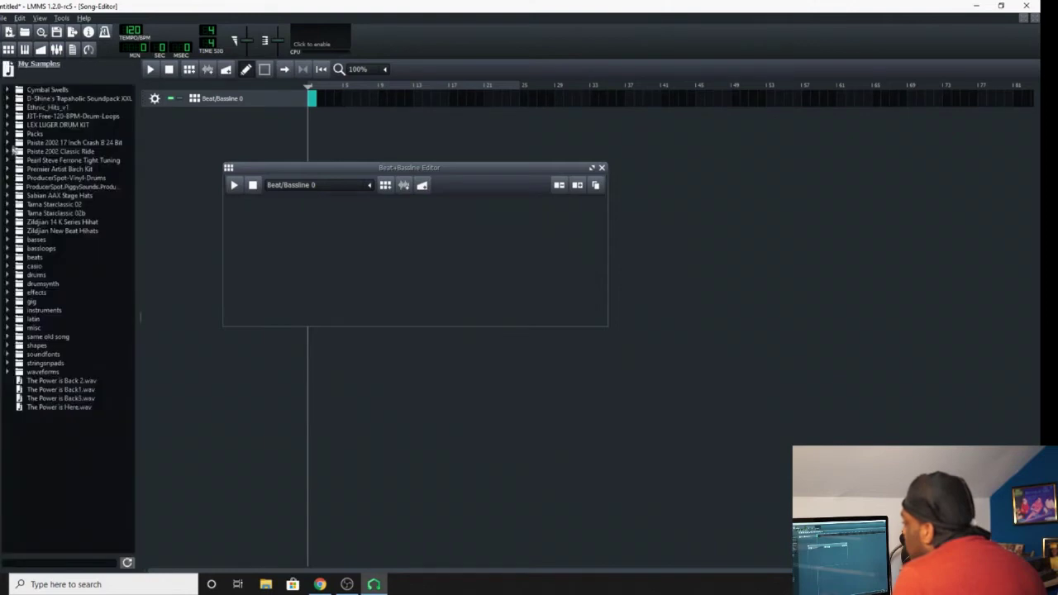
- Examine the LB302 and Monstro preset folders and collapse them again
click(4, 203)
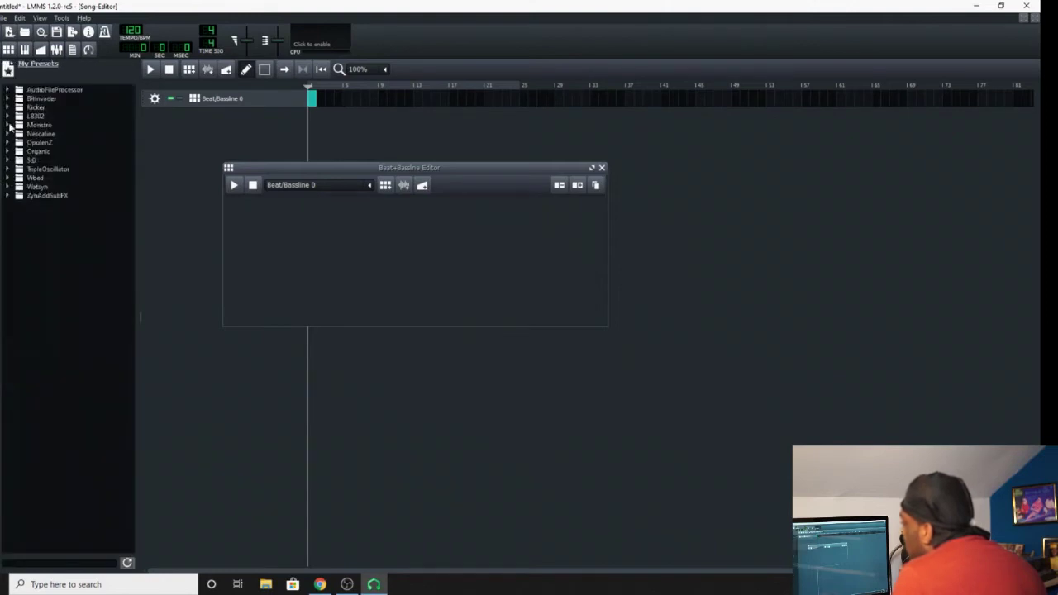
click(8, 117)
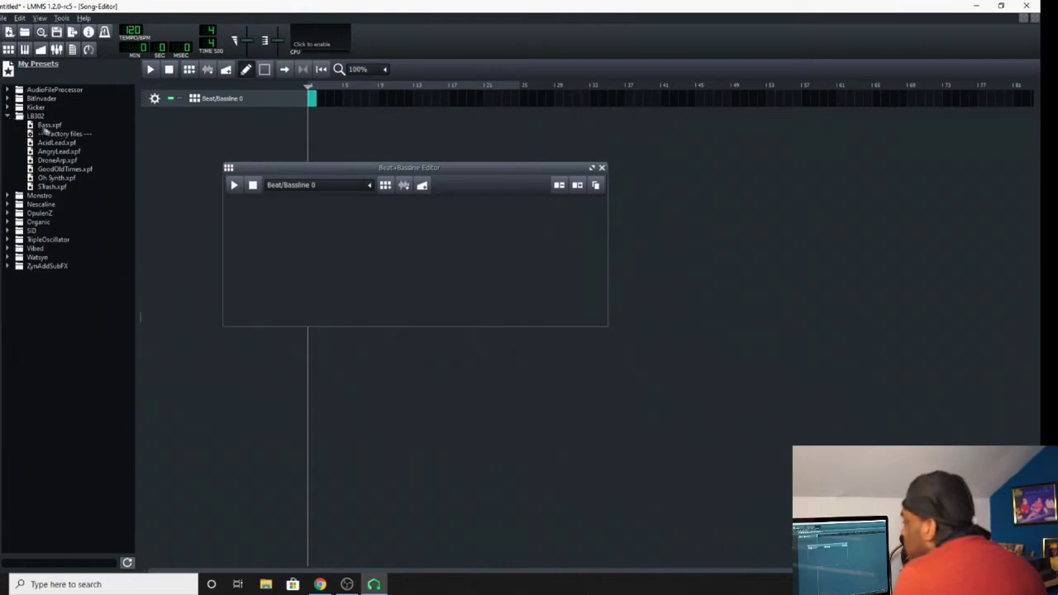
click(8, 117)
click(6, 125)
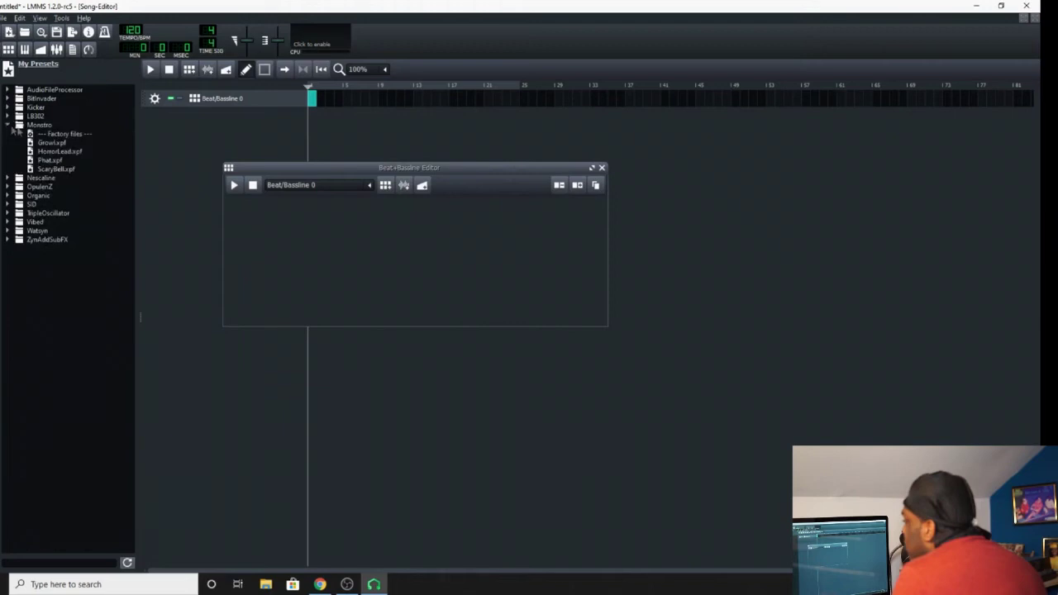
click(8, 126)
click(8, 117)
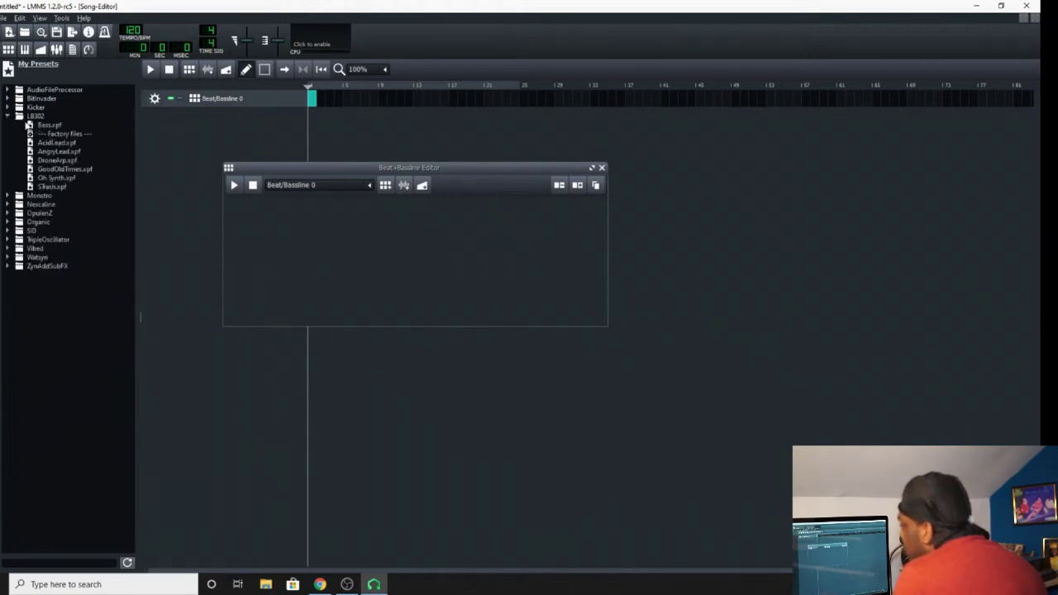
click(8, 117)
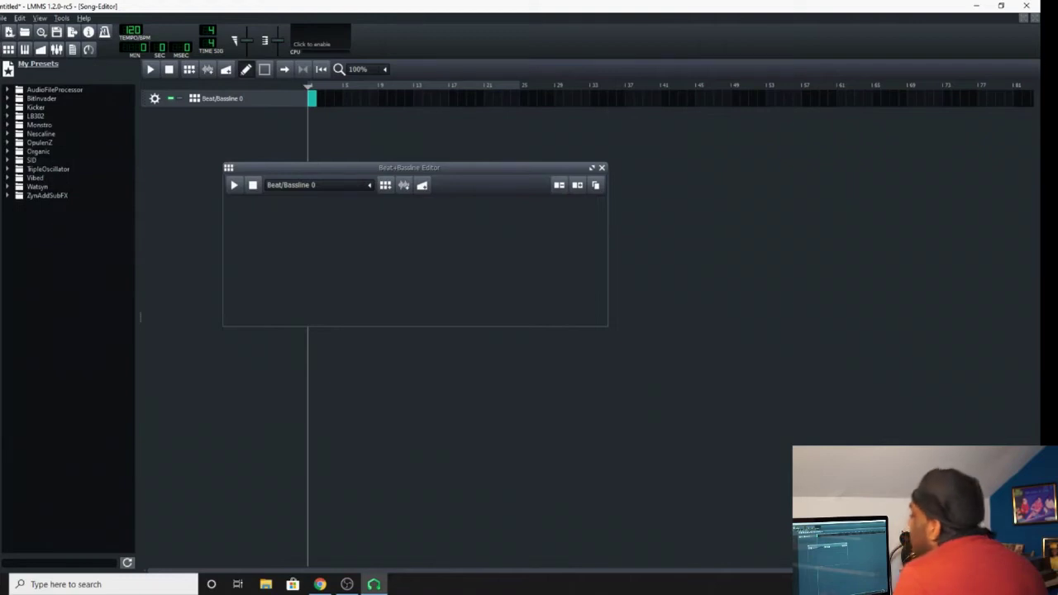
- Expand the Trapaholic 808 Kicks samples inside Trapaholic Chants of D-Shine's Trapaholic Soundpack XXL
click(3, 192)
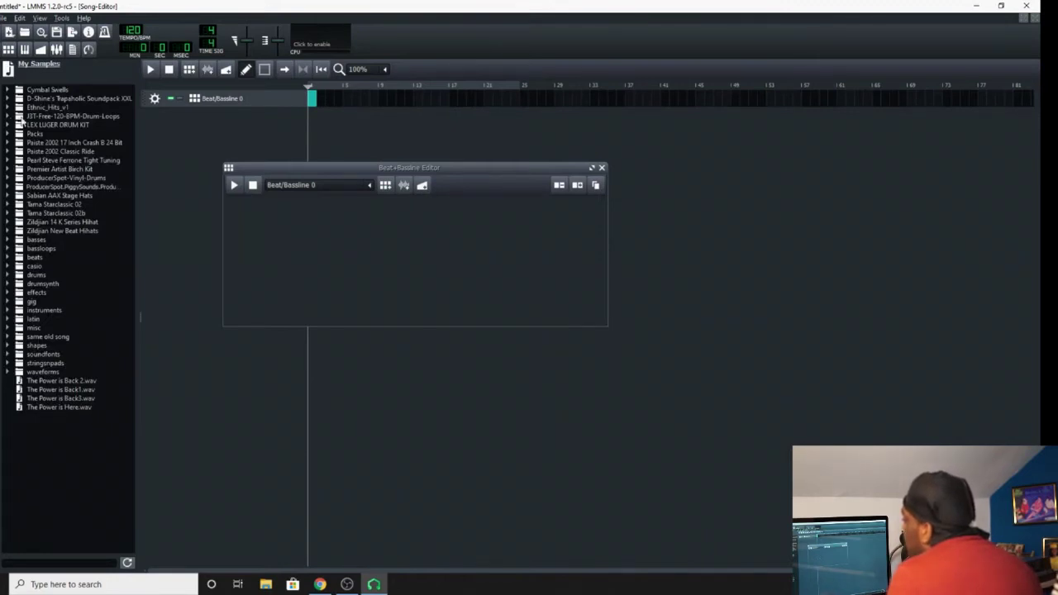
click(8, 100)
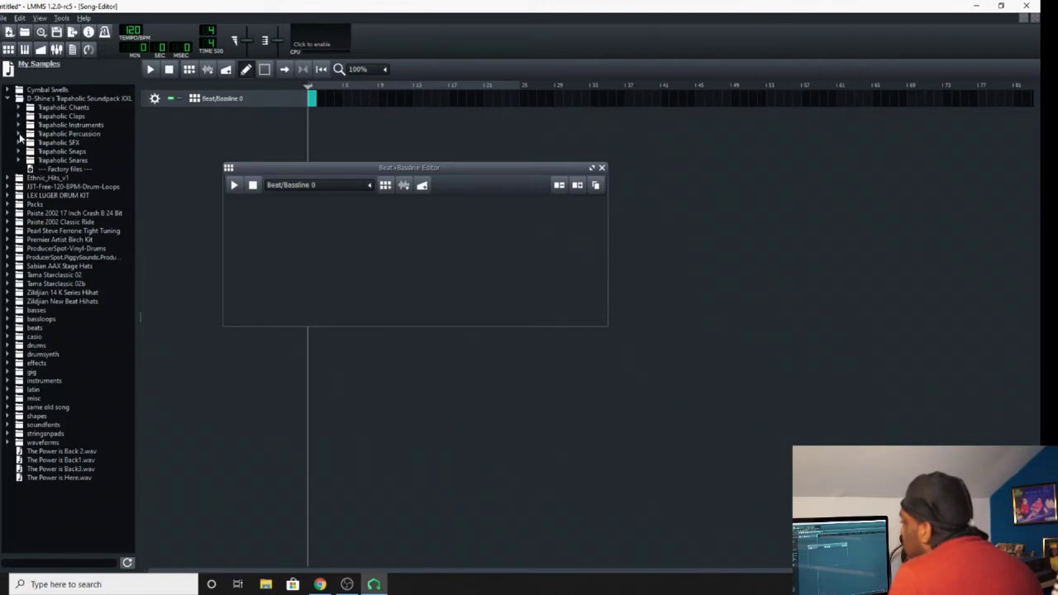
click(19, 134)
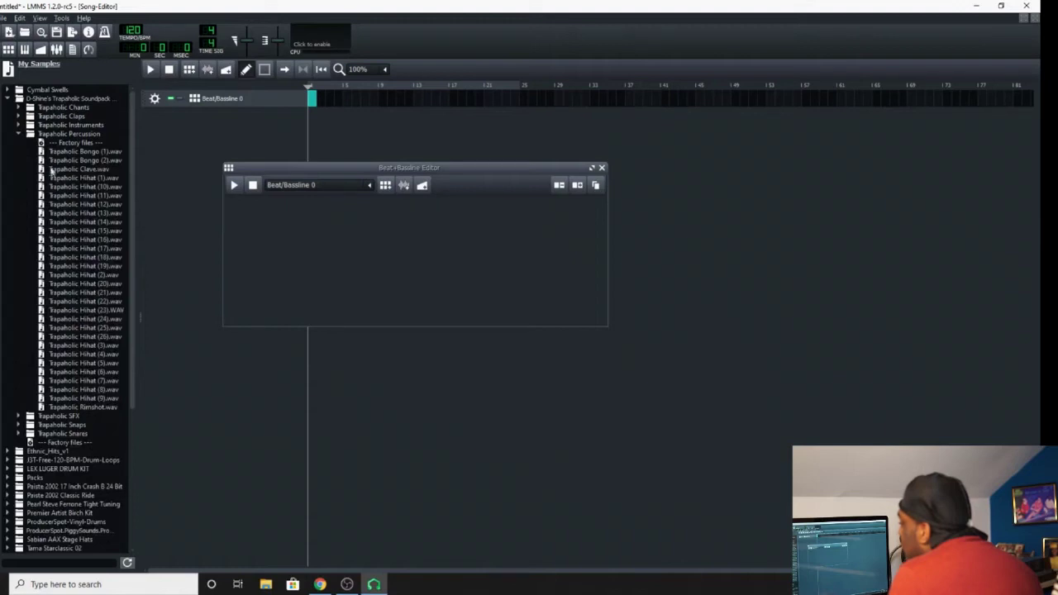
click(19, 134)
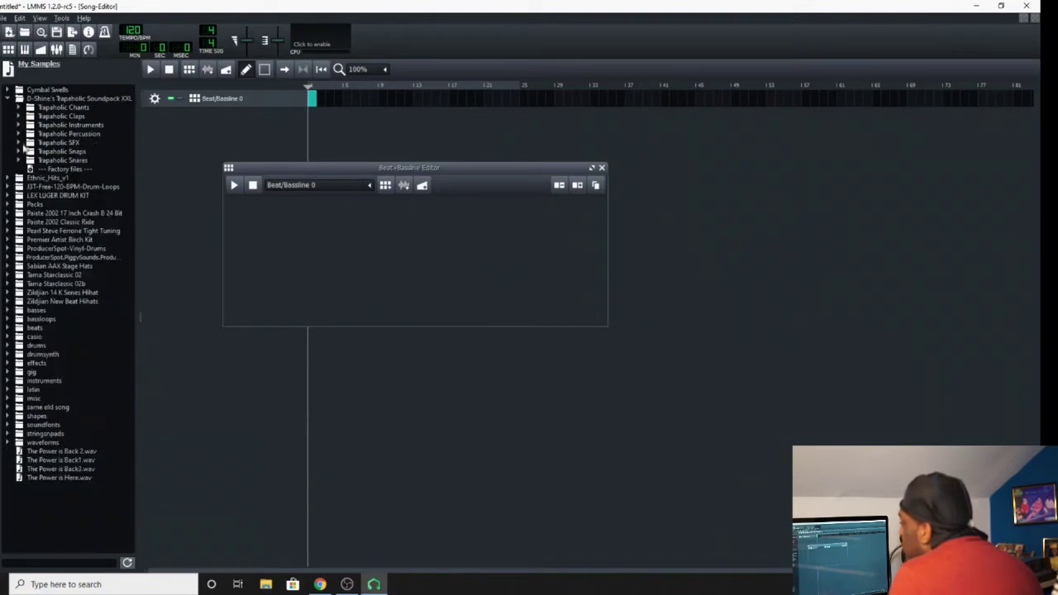
click(20, 107)
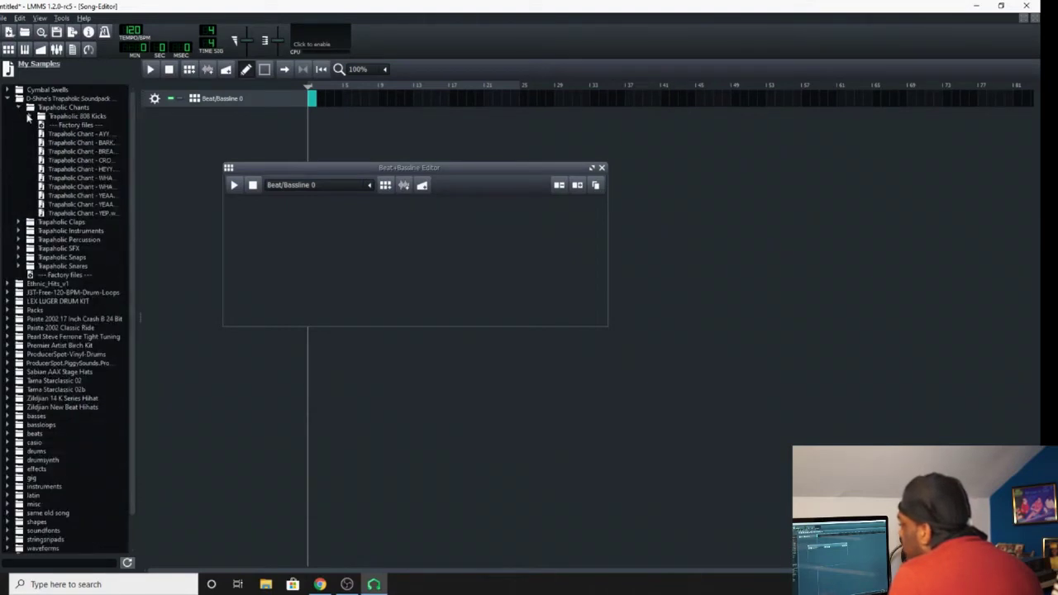
click(29, 116)
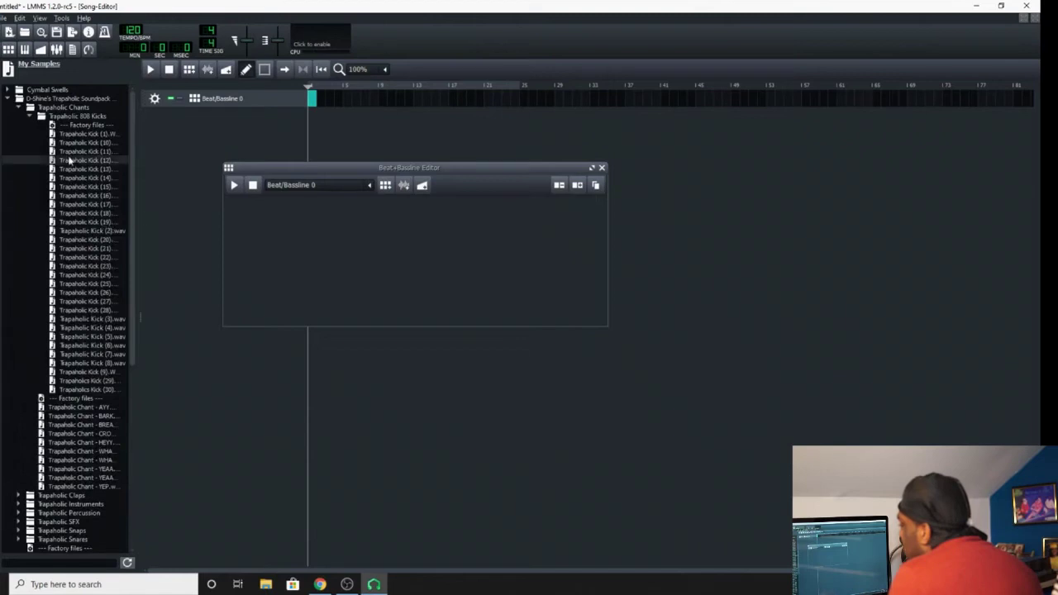
- Add the Trapaholic Kick (12).WAV sample to the Beat+Bassline Editor and collapse the Trapaholic 808 Kicks and Trapaholic Chants folders
drag(72, 160, 257, 255)
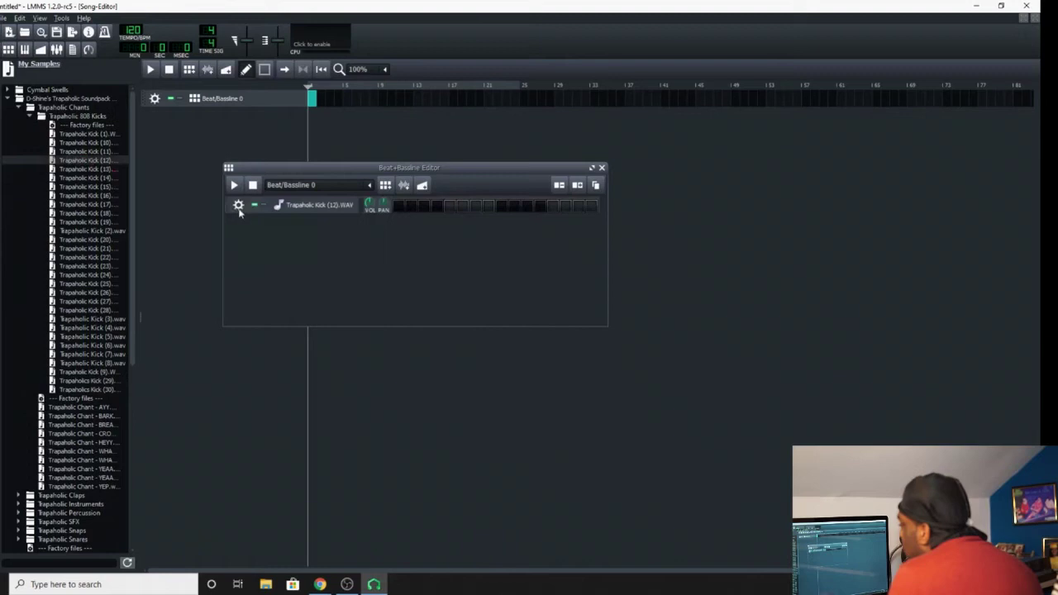
click(30, 115)
click(19, 107)
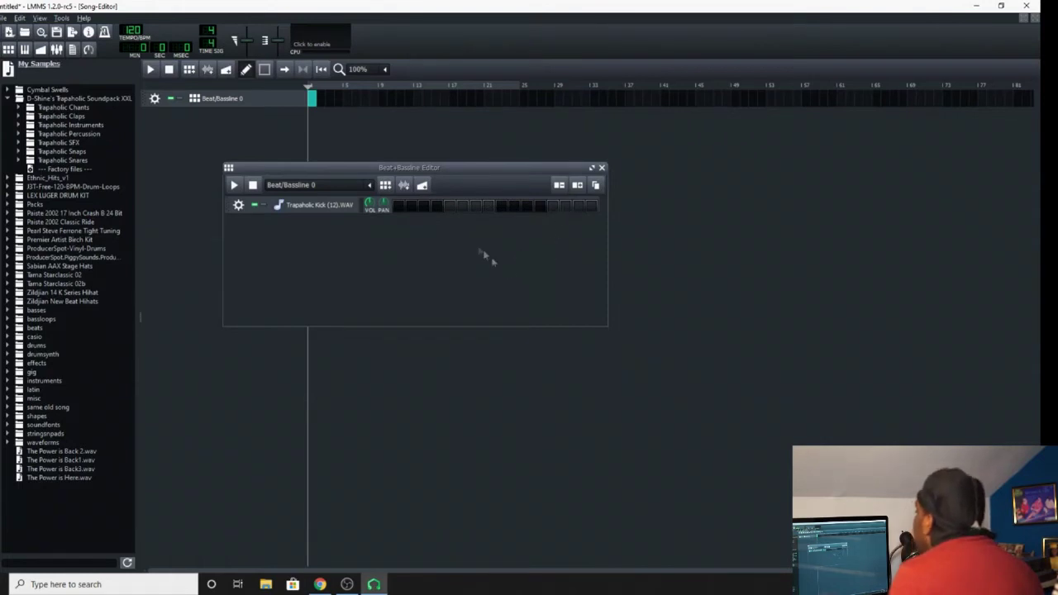
- Place kick hits on steps 1, 5, 9 and 13 of the pattern and play it
click(399, 207)
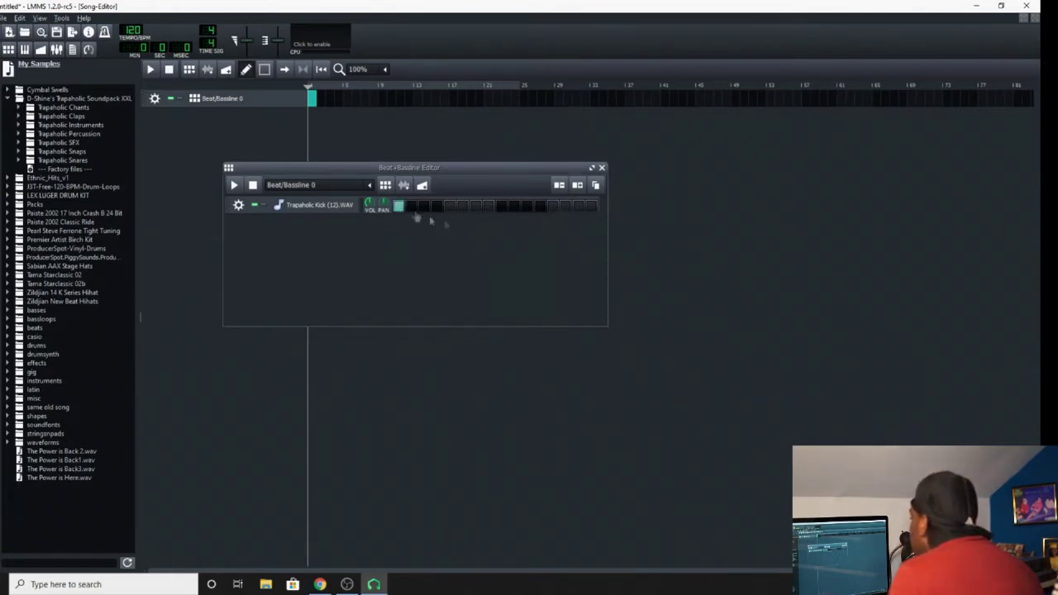
click(451, 208)
click(502, 209)
click(552, 208)
click(399, 206)
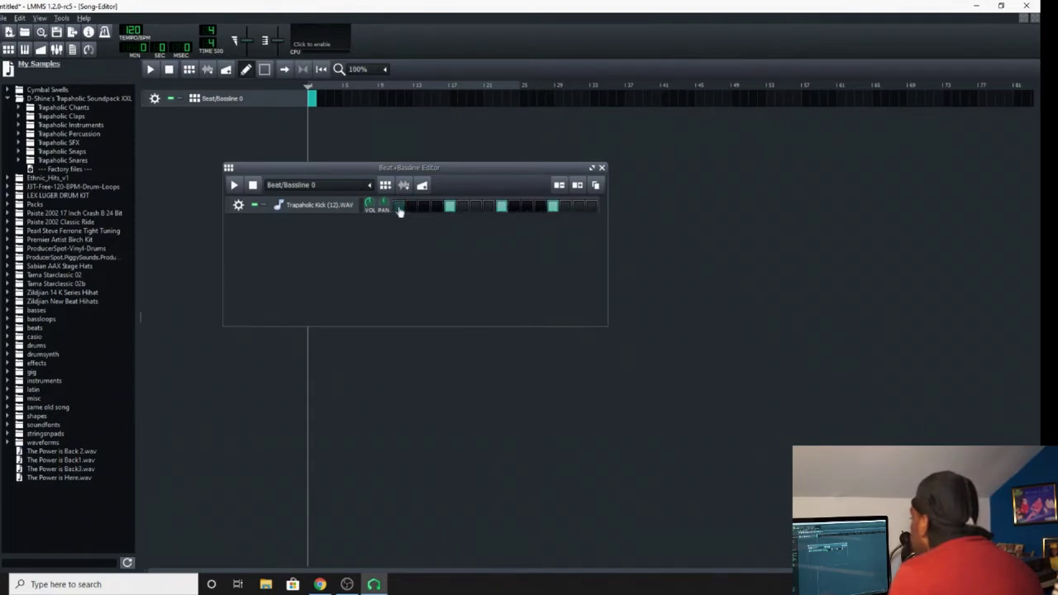
click(450, 208)
click(399, 206)
click(450, 208)
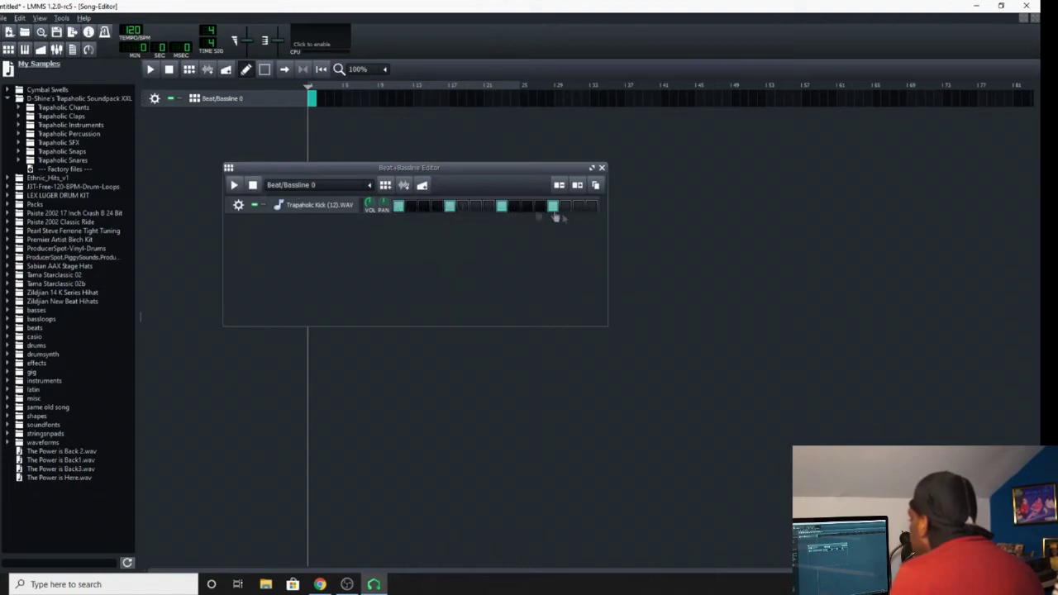
click(233, 186)
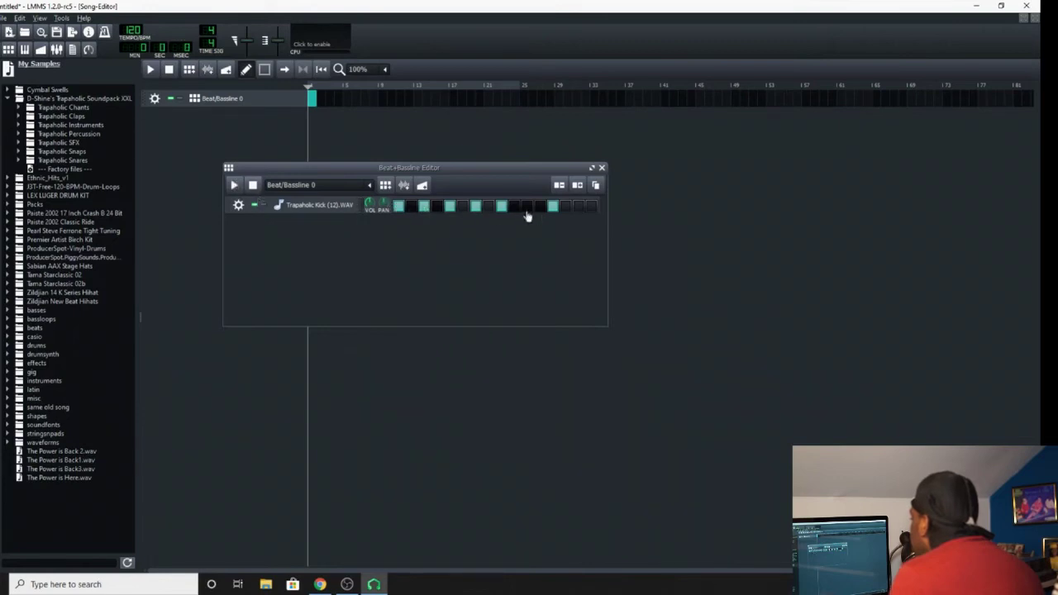
- Play the kick pattern with hits on every second step, pause it and clear all the hits
click(235, 186)
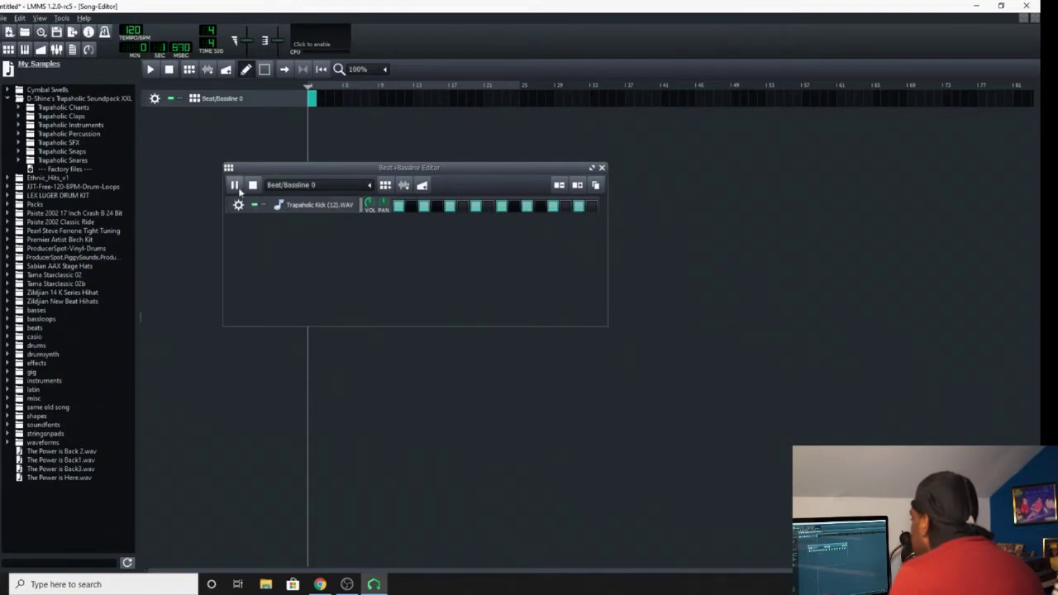
click(236, 186)
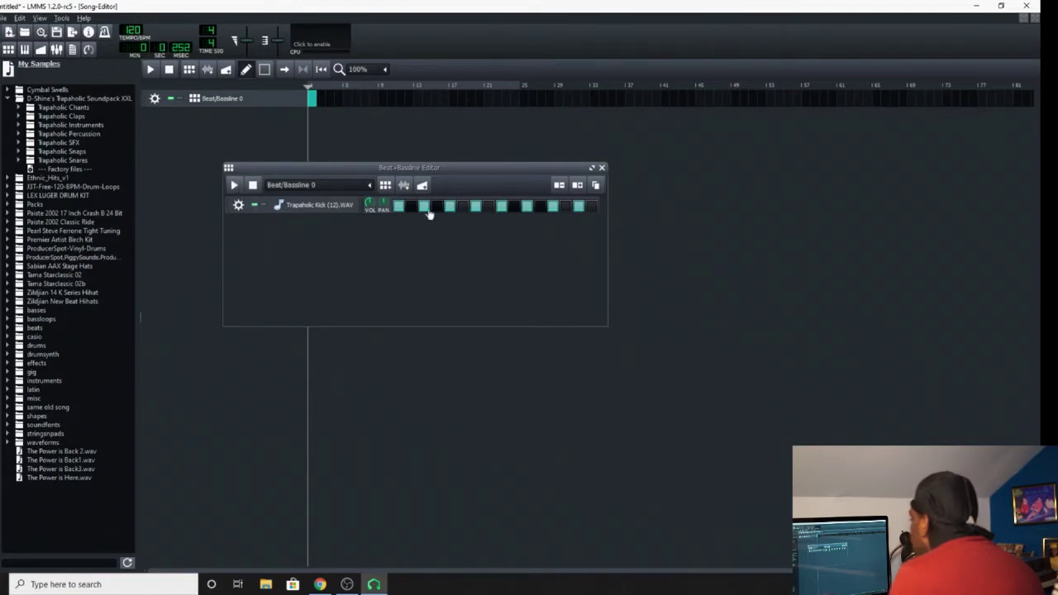
click(475, 206)
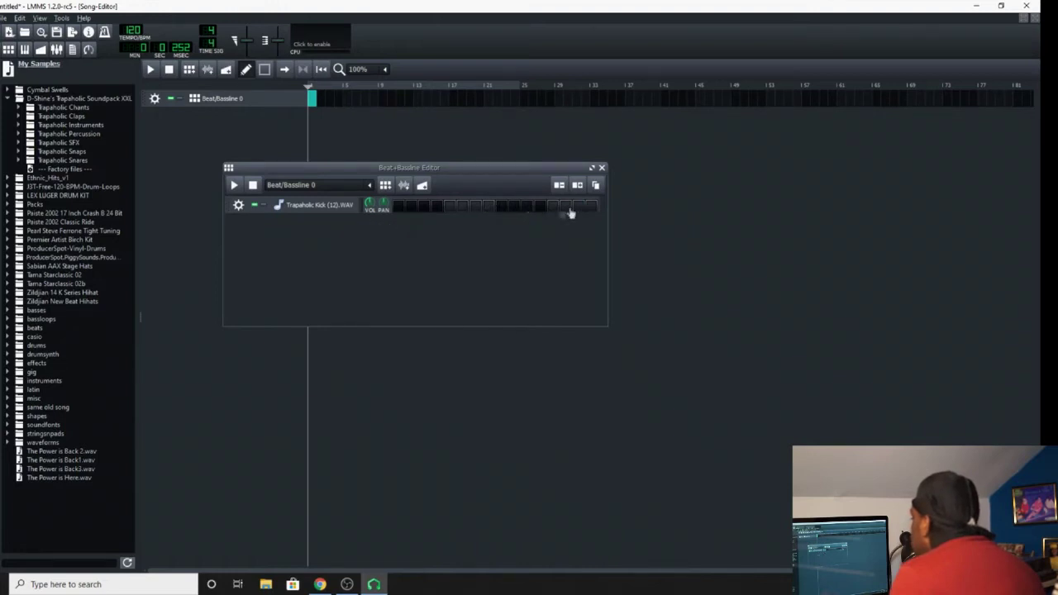
- Open the kick pattern in the Piano-Roll and audition the kick on the C8 and C6 keys
right_click(401, 212)
click(419, 218)
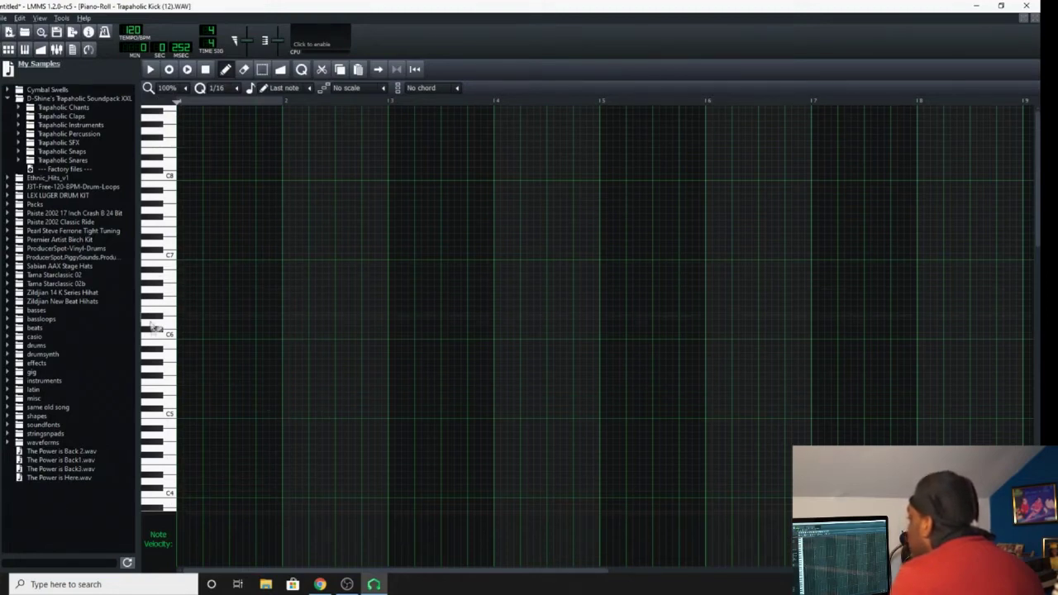
click(155, 179)
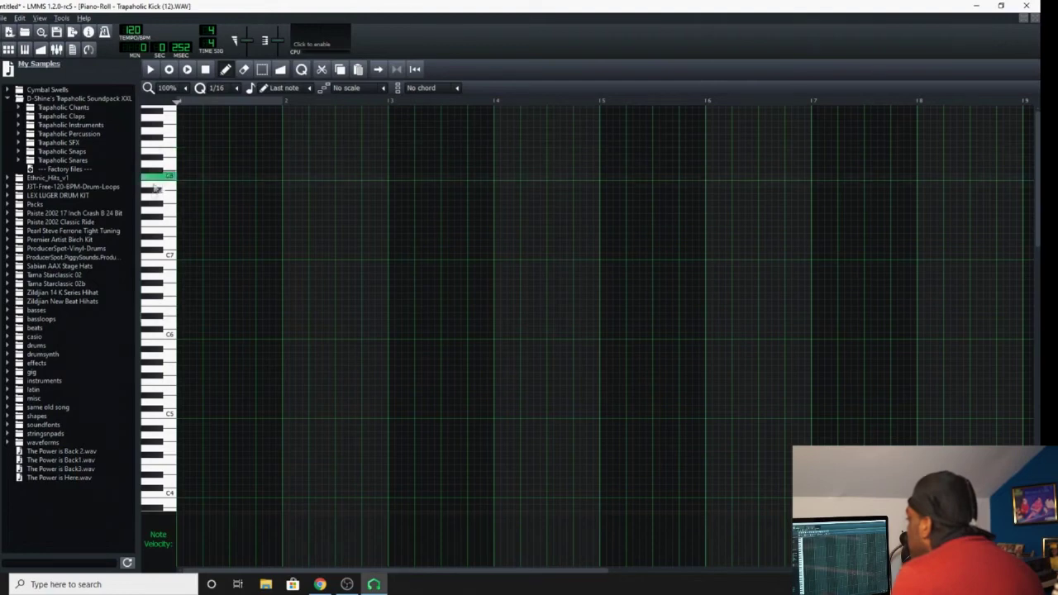
click(165, 335)
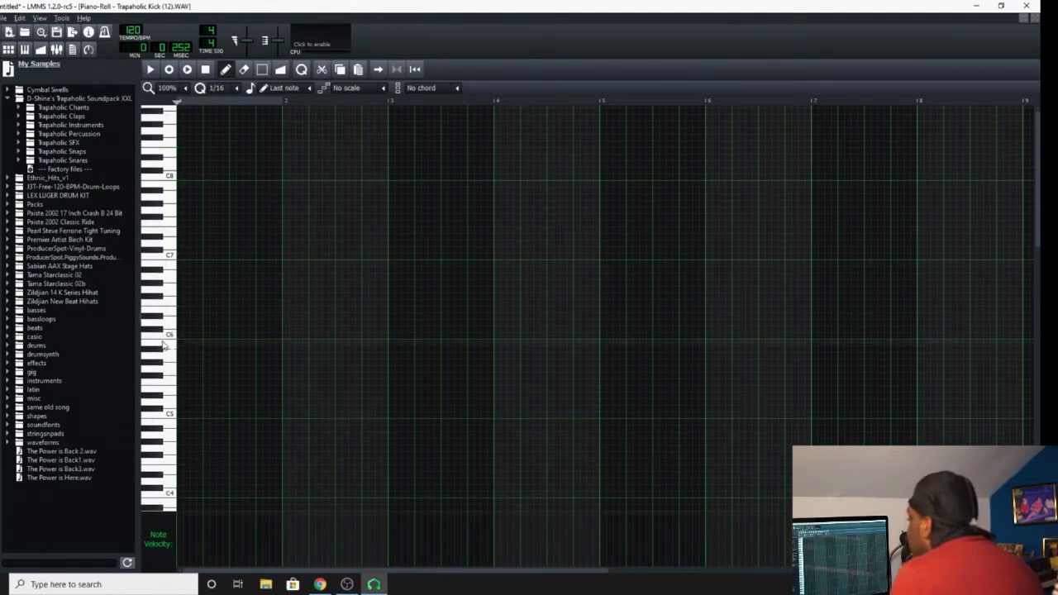
- Draw seven kick notes at varying pitches around C5 across bars 1 to 3 and play them back
scroll(163, 340, down, 1)
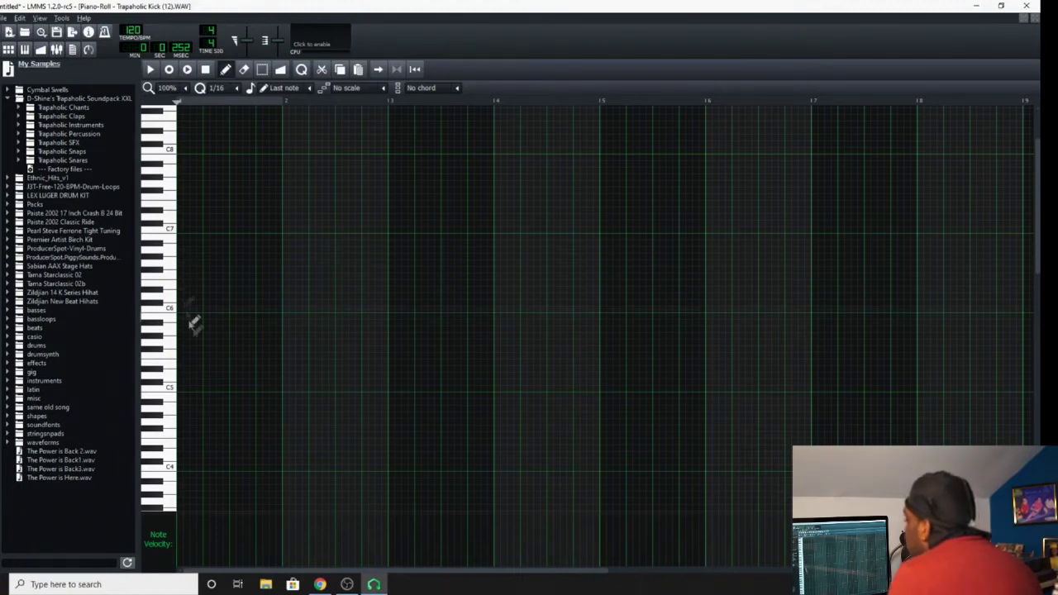
click(190, 369)
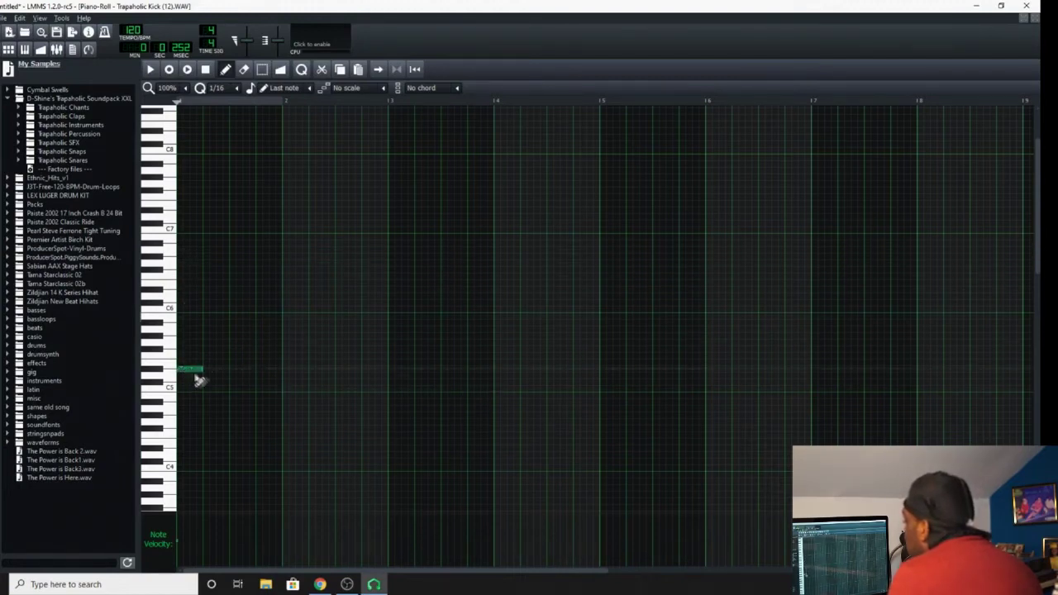
click(235, 370)
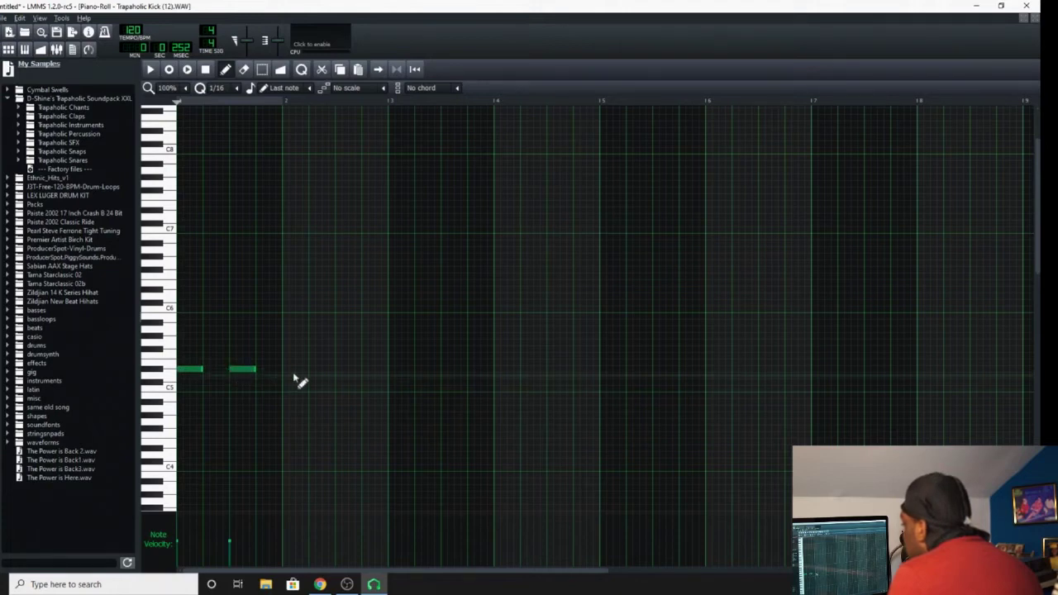
click(284, 349)
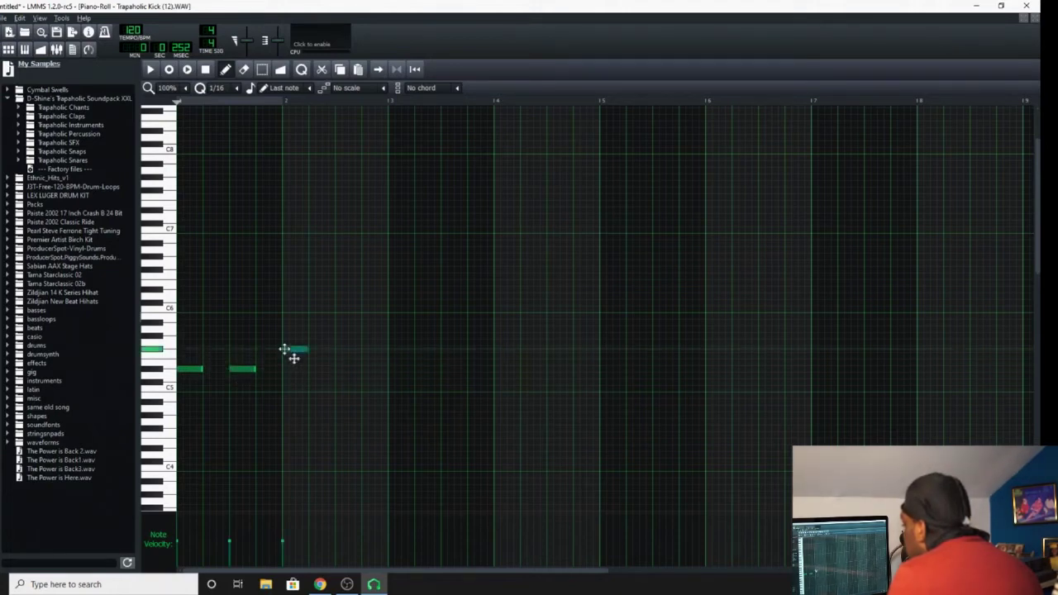
click(312, 403)
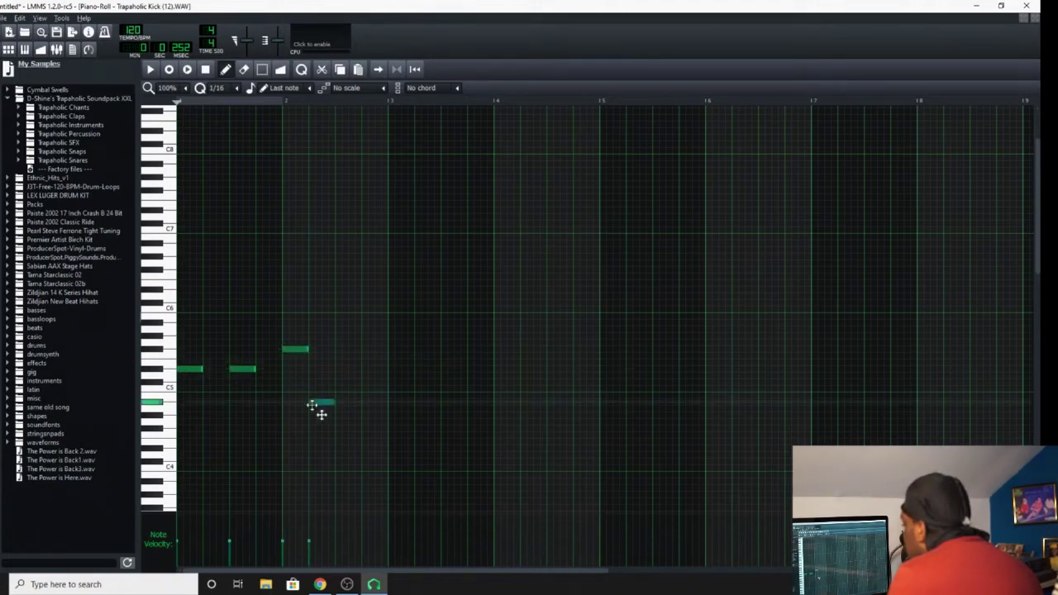
click(351, 362)
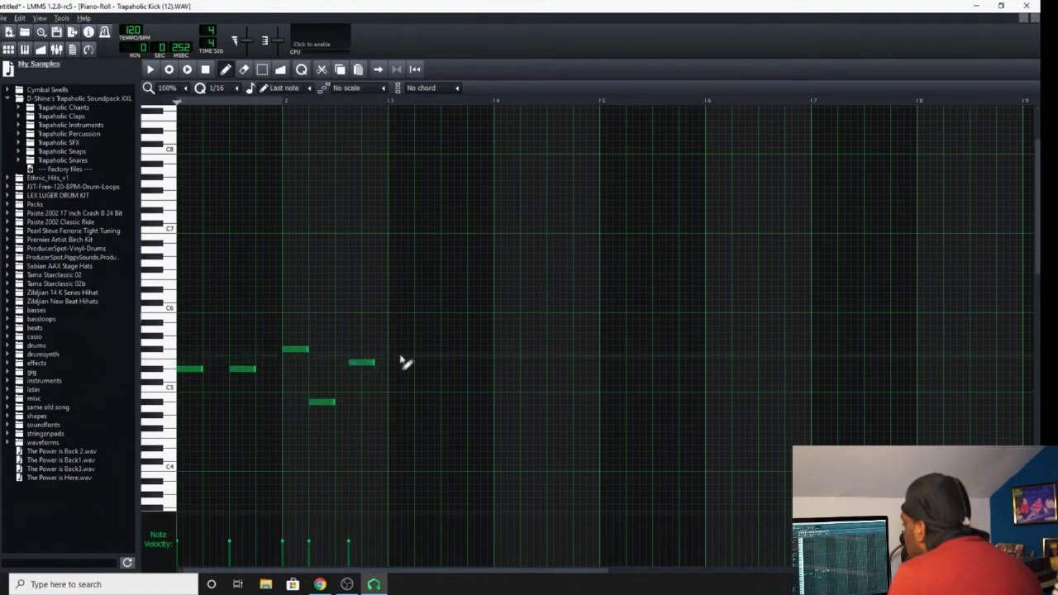
click(390, 343)
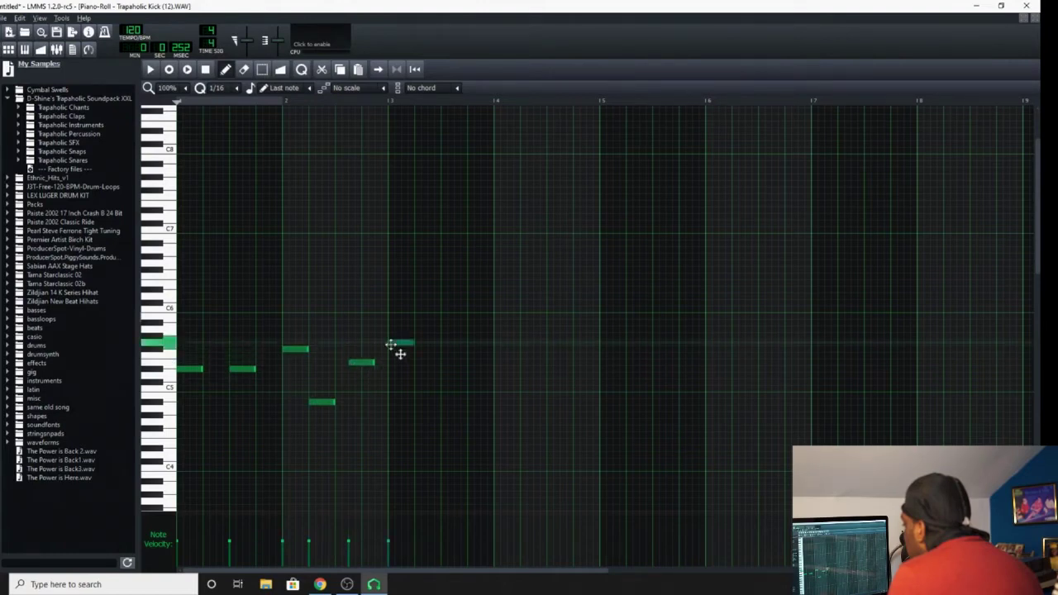
click(455, 377)
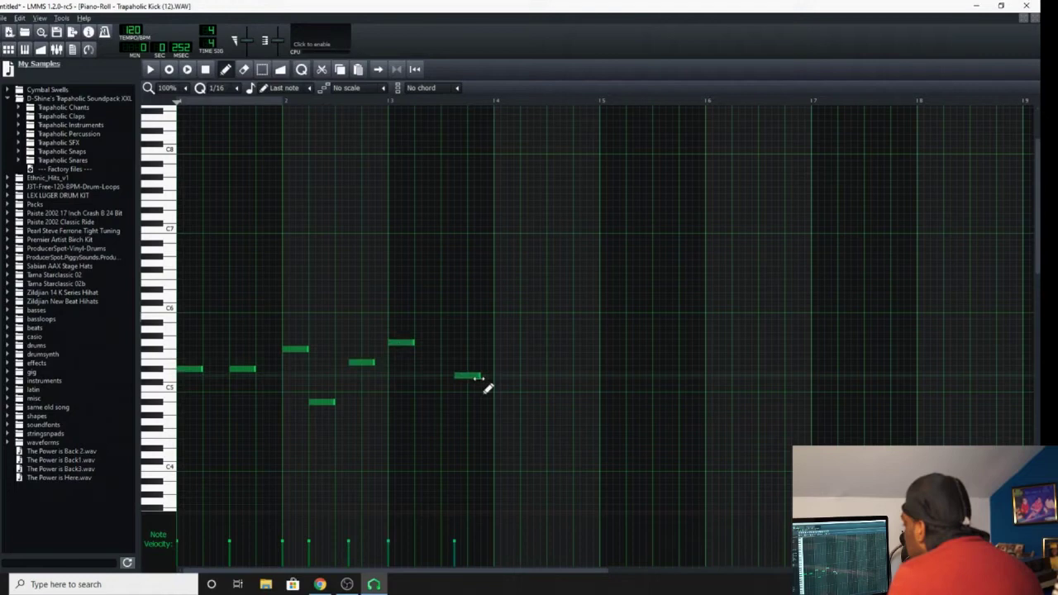
click(152, 70)
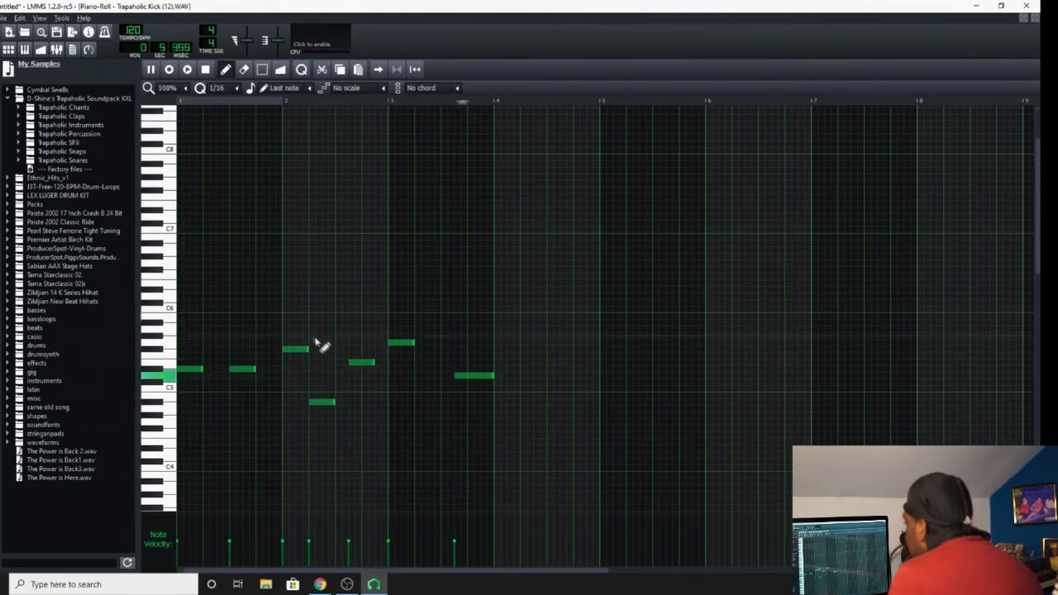
key(space)
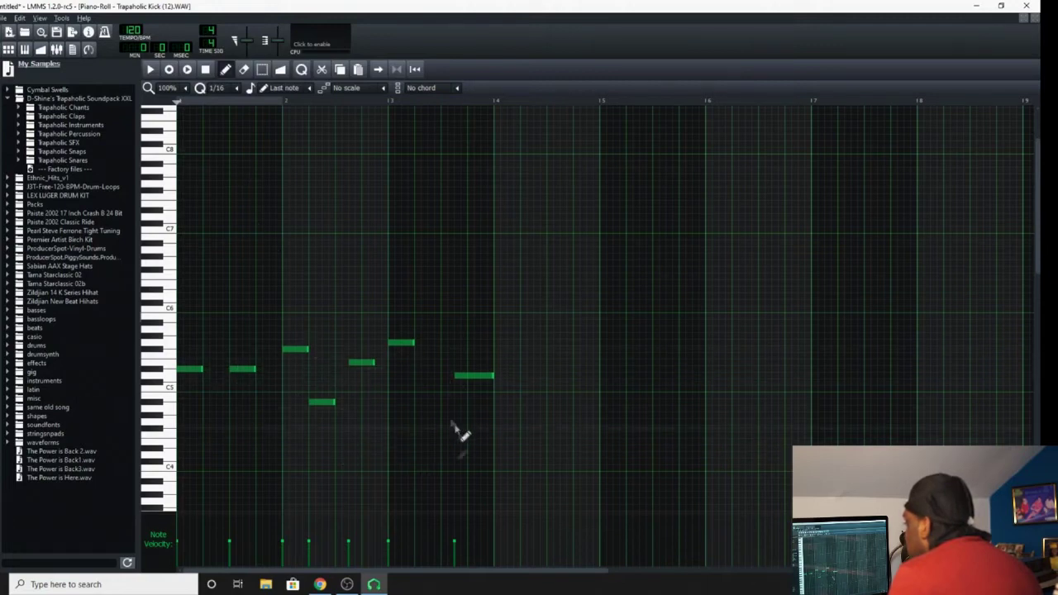
- Delete all seven drawn kick notes from the Piano-Roll
right_click(474, 375)
right_click(397, 342)
right_click(361, 361)
right_click(322, 401)
right_click(295, 349)
right_click(242, 369)
right_click(189, 368)
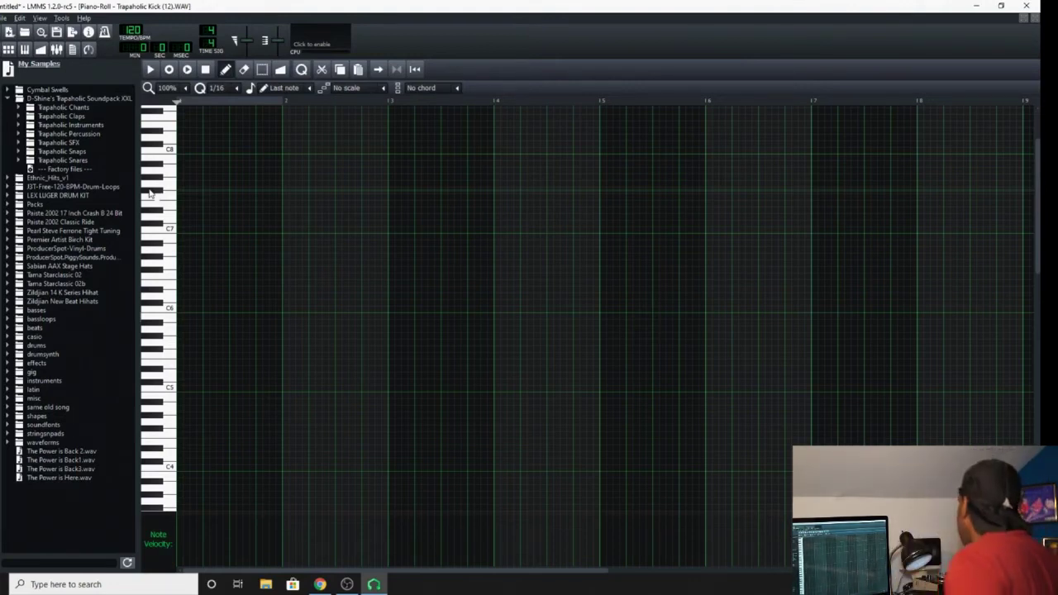
- Turn on the metronome and record the kick notes C4, E4, C4 and F#4 live across bars 2 to 5
click(104, 33)
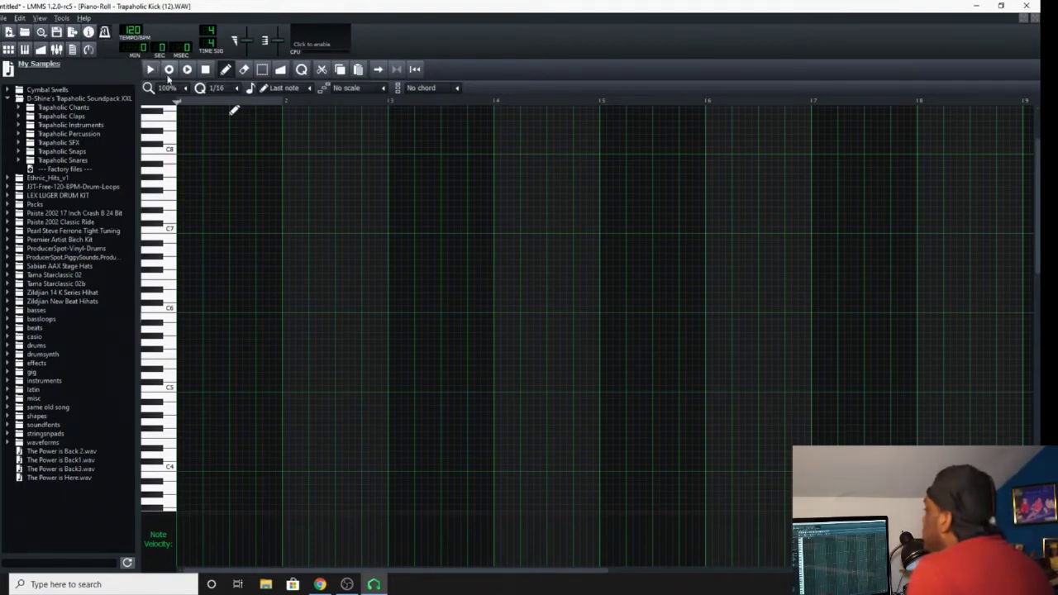
key(n)
key(b)
key(v)
key(c)
key(x)
key(z)
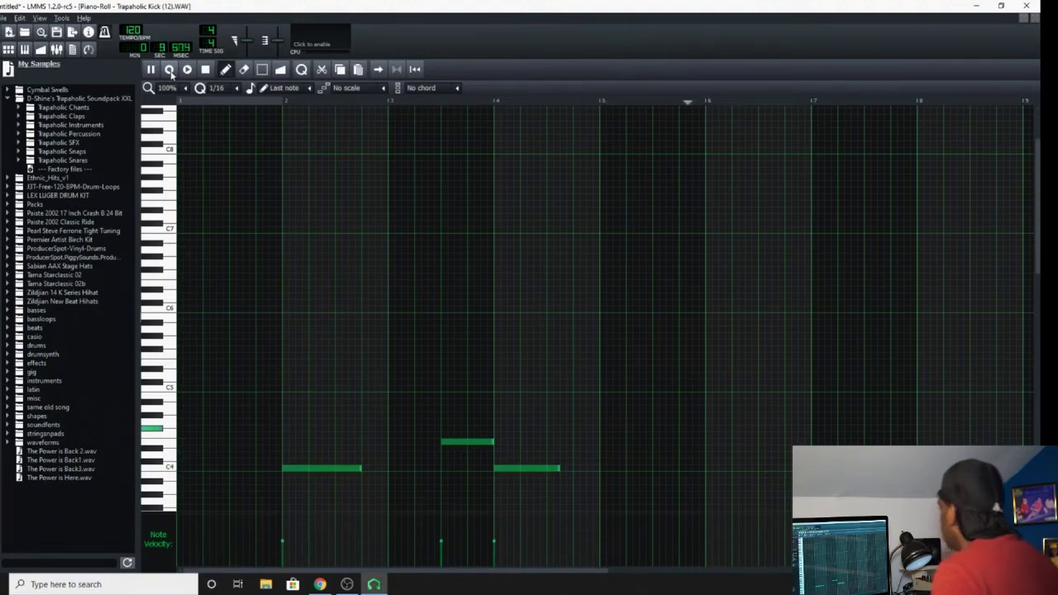
click(205, 68)
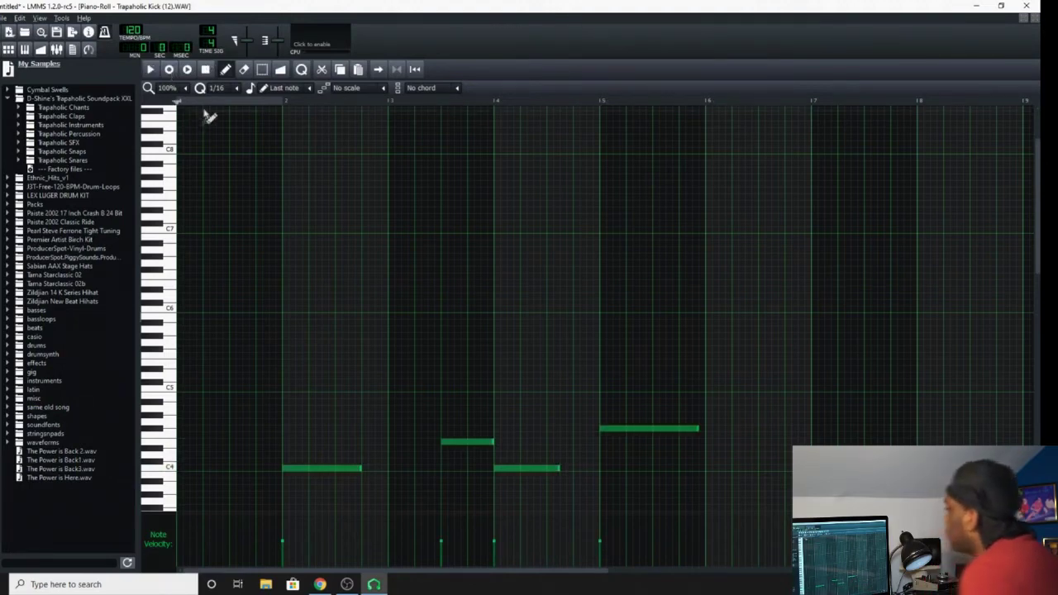
- Select all four recorded kick notes in select mode and return to draw mode
scroll(206, 111, down, 2)
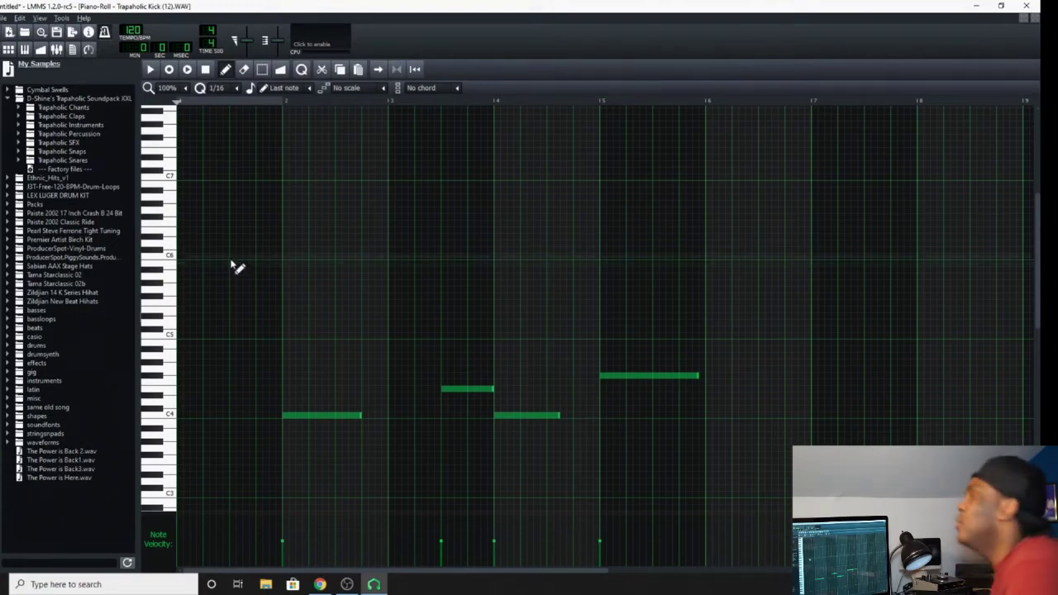
click(262, 71)
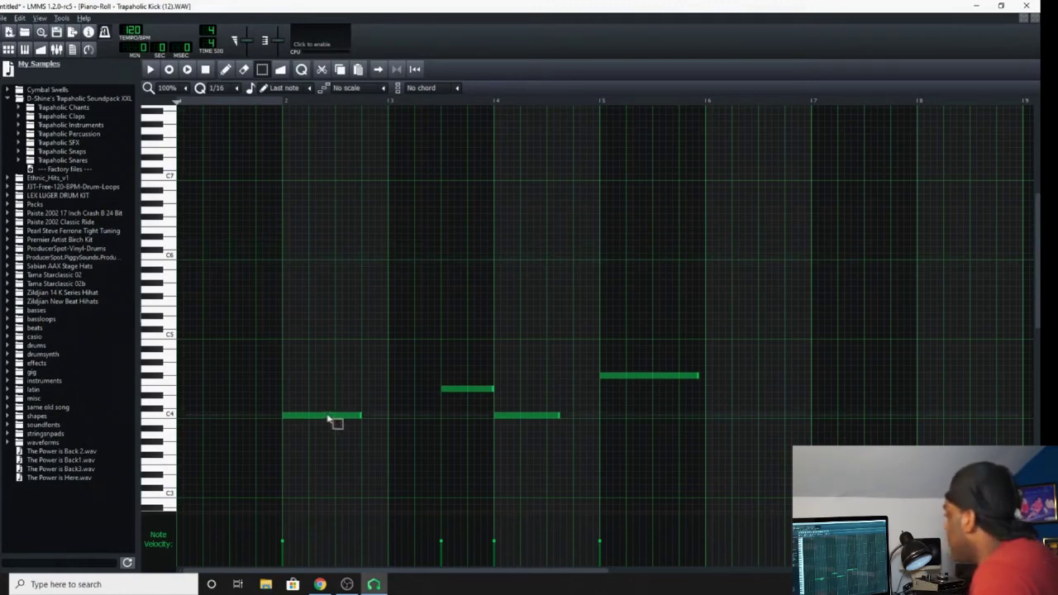
click(224, 69)
click(314, 415)
mouse_move(314, 414)
mouse_down()
mouse_move(300, 416)
mouse_move(311, 418)
mouse_move(304, 382)
mouse_move(319, 416)
mouse_up()
click(263, 70)
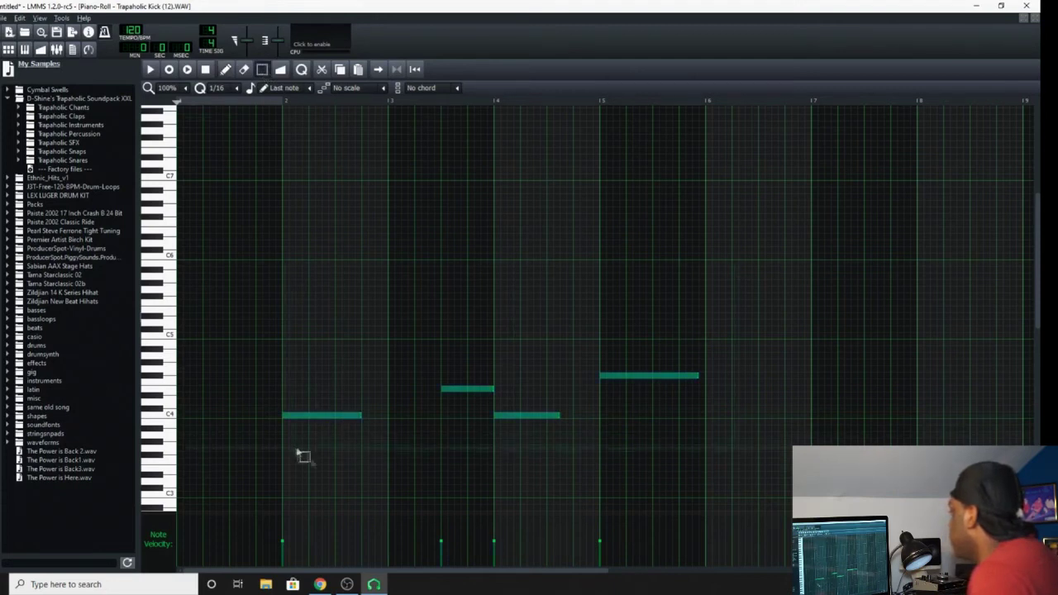
click(225, 69)
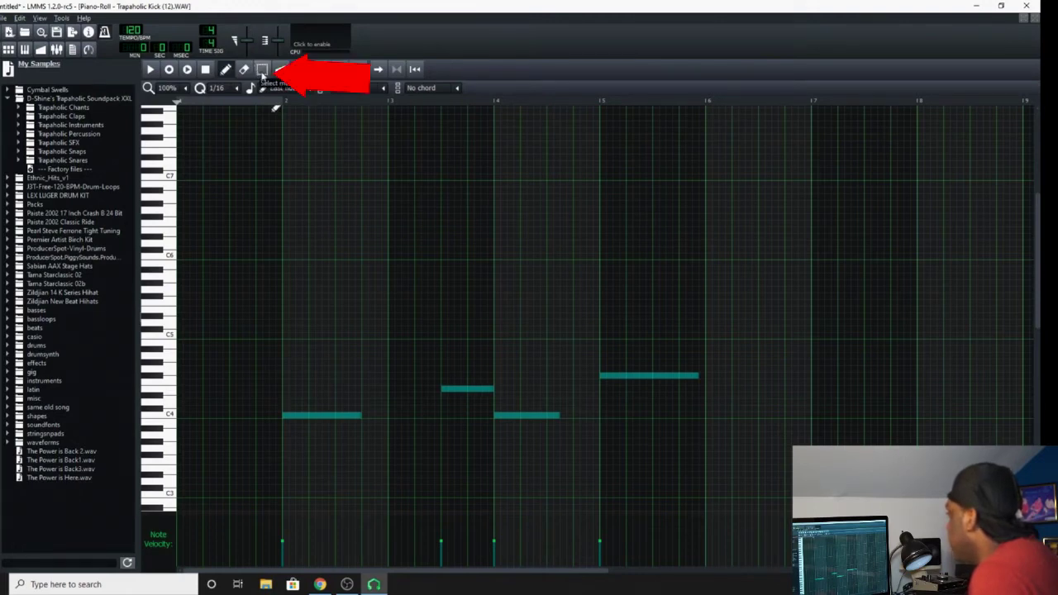
- Move the four selected notes one bar earlier so that the first one starts at bar 1
click(262, 71)
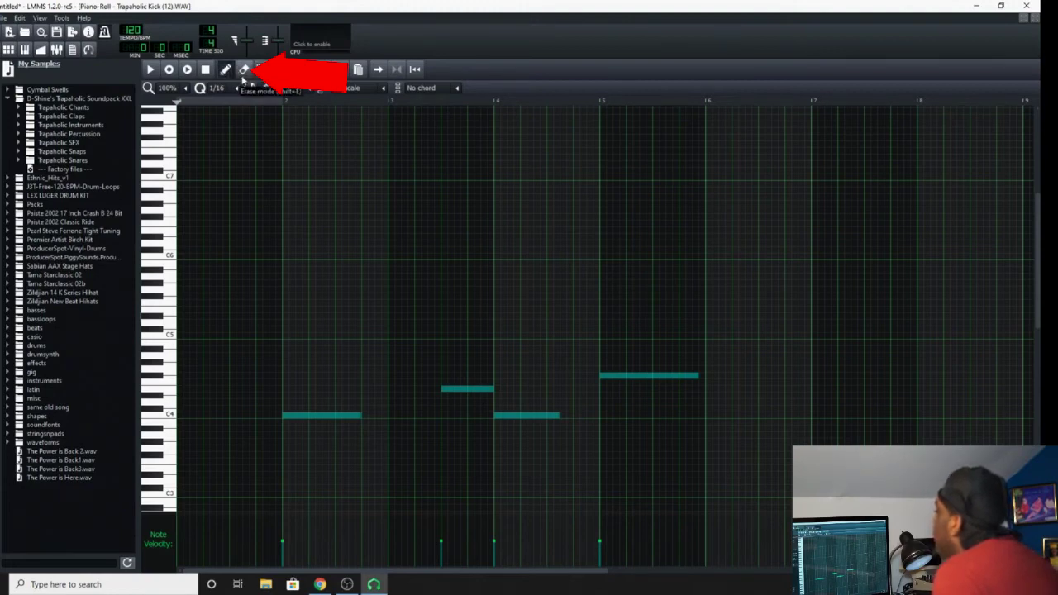
click(243, 73)
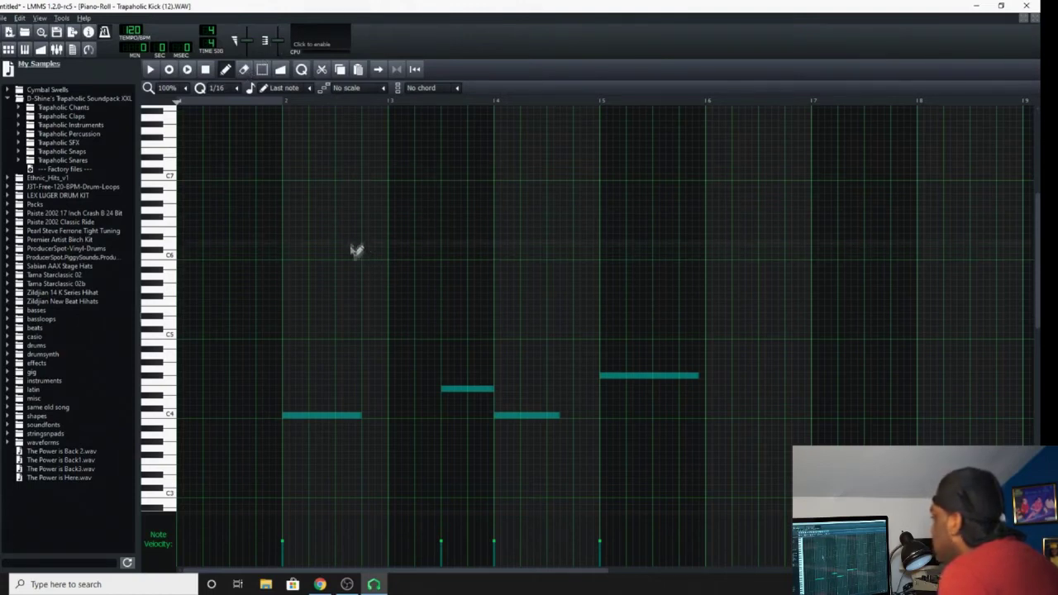
click(304, 414)
drag(304, 415, 176, 415)
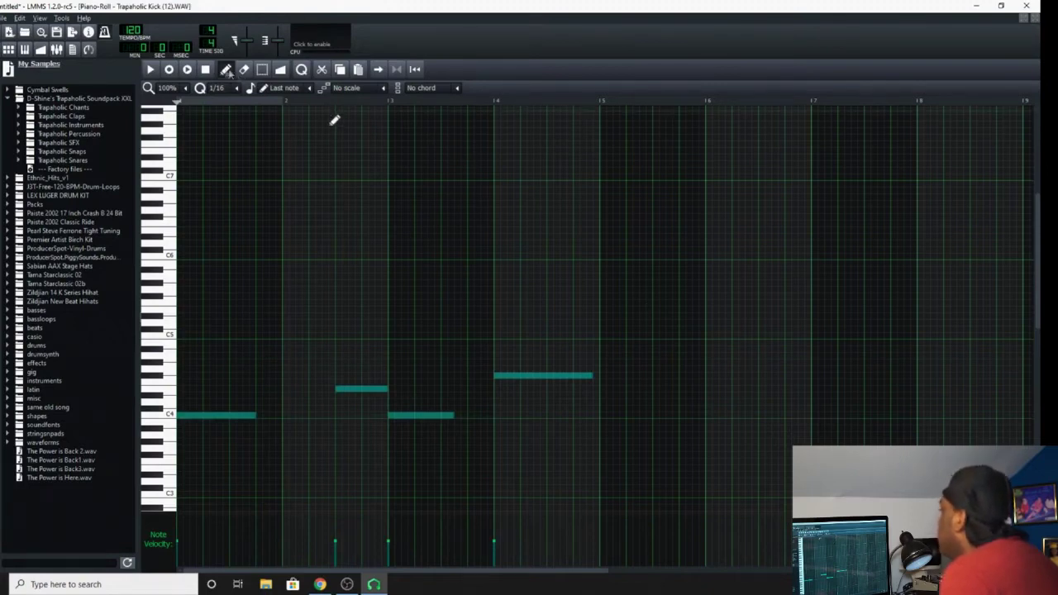
- Lengthen the last kick note so that it ends at the start of bar 5
drag(591, 376, 590, 373)
click(591, 363)
right_click(595, 365)
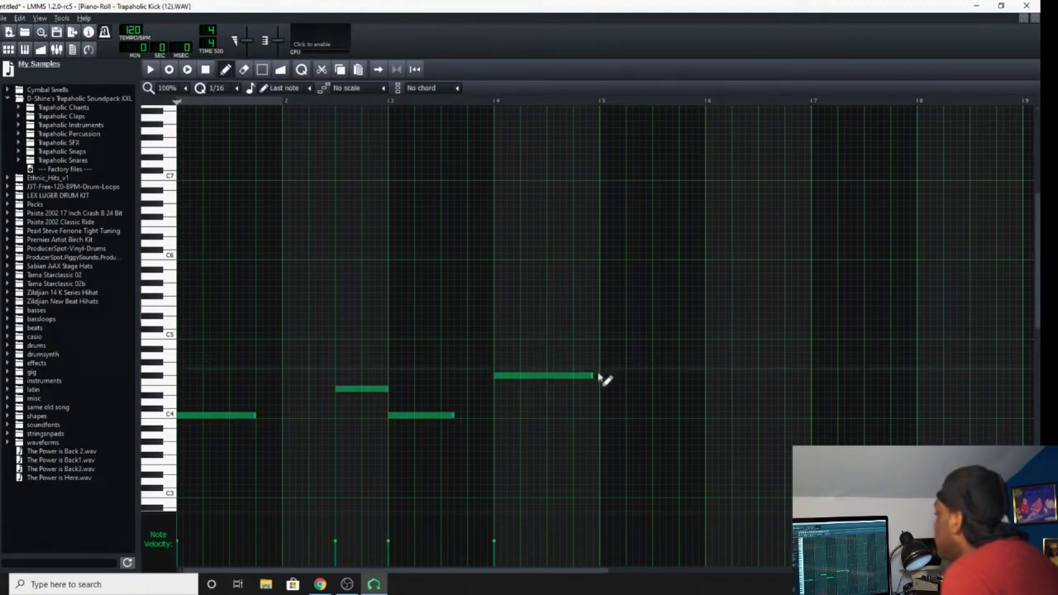
drag(595, 377, 609, 378)
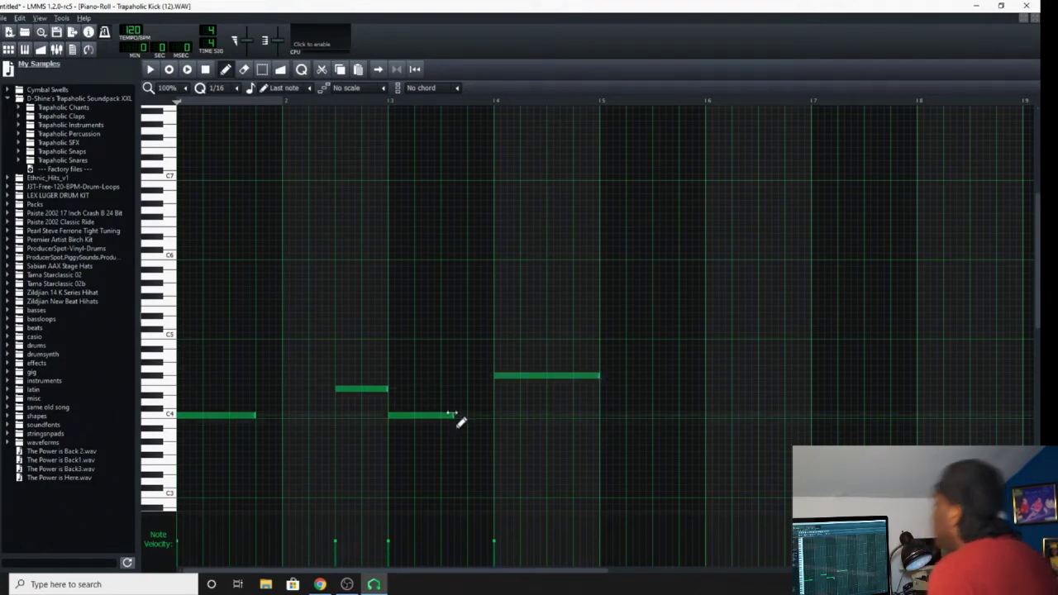
- Lengthen the third and first kick notes so that each ends where the next note begins, and play the pattern back
drag(454, 418, 496, 422)
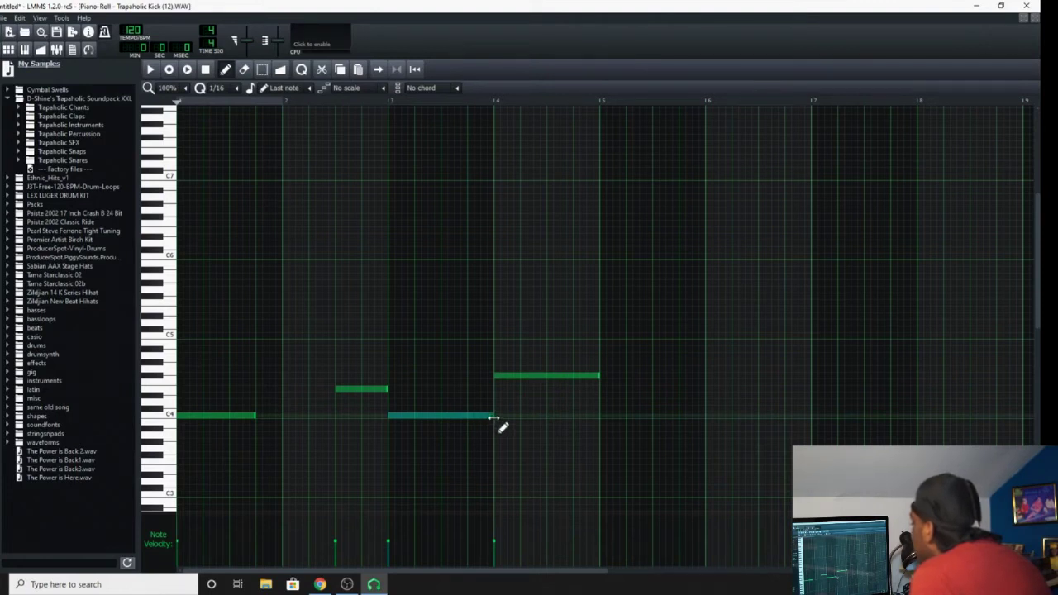
drag(259, 419, 335, 417)
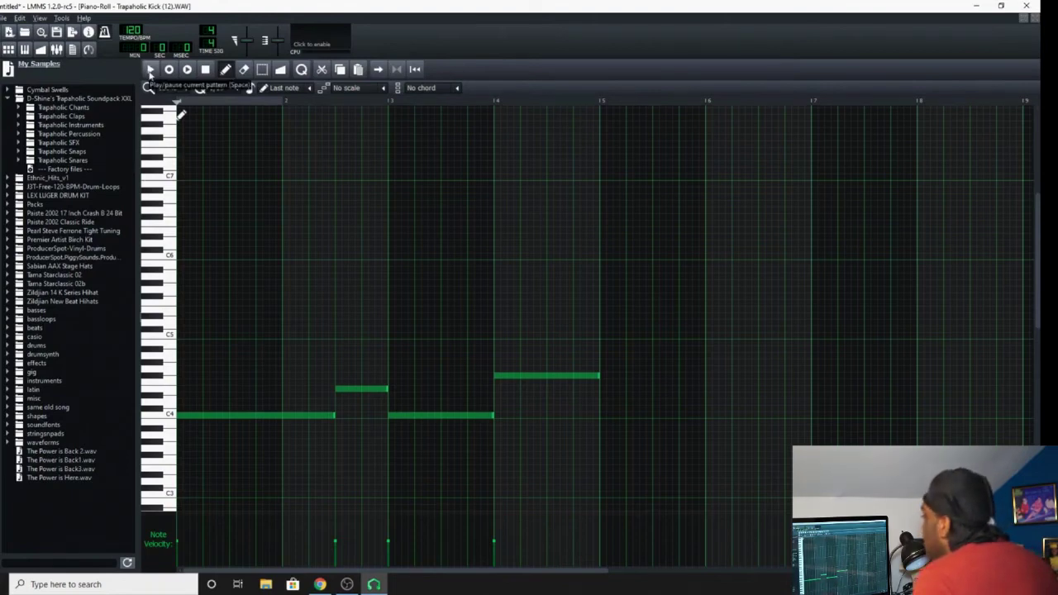
click(149, 71)
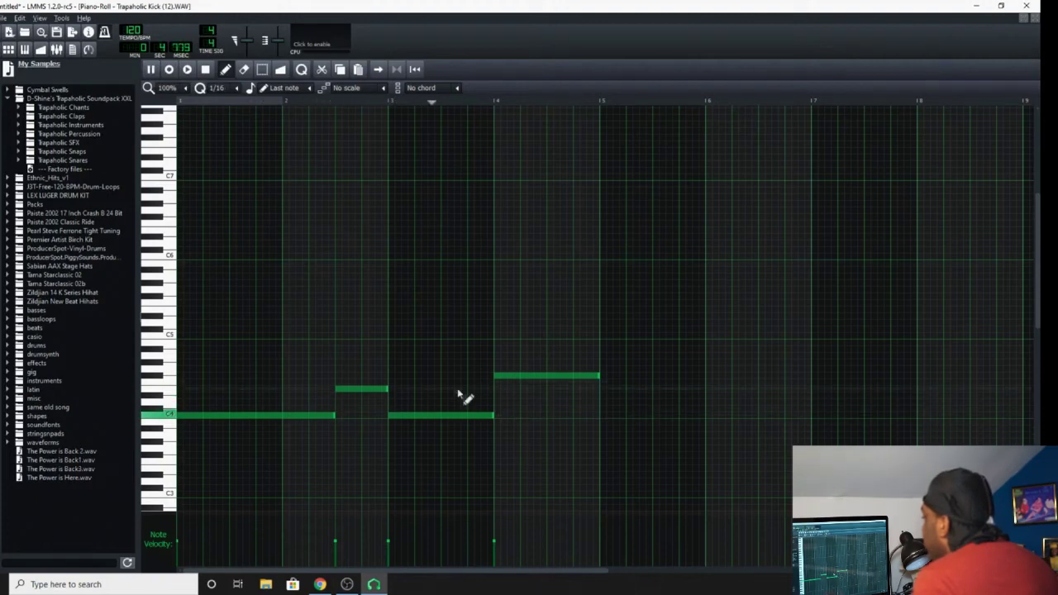
click(212, 76)
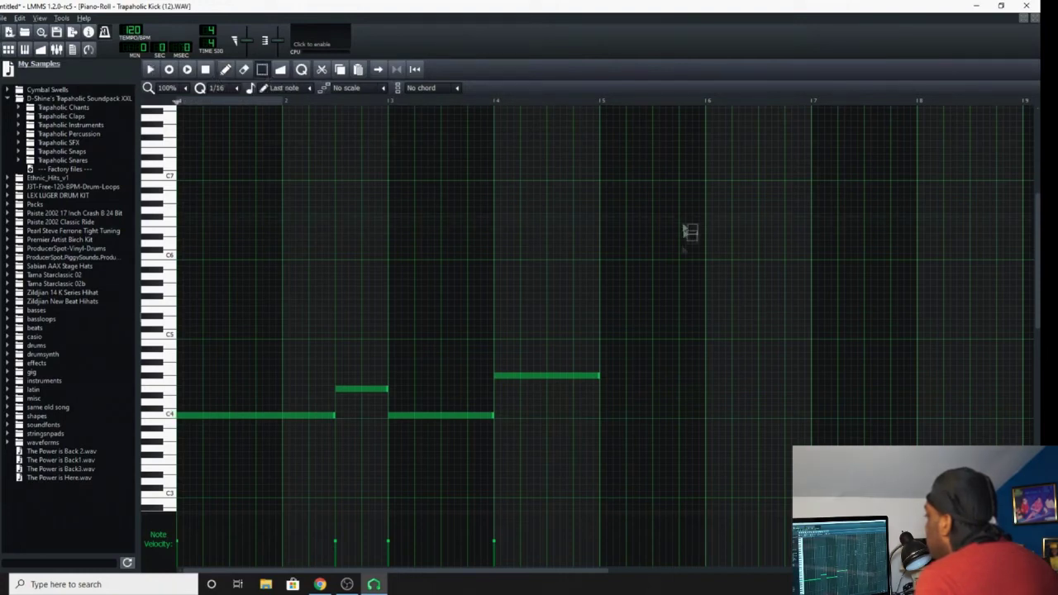
- Transpose all four kick notes up together so that the first one sits on A4, checking the pitch by playing the pattern
key(ctrl+a)
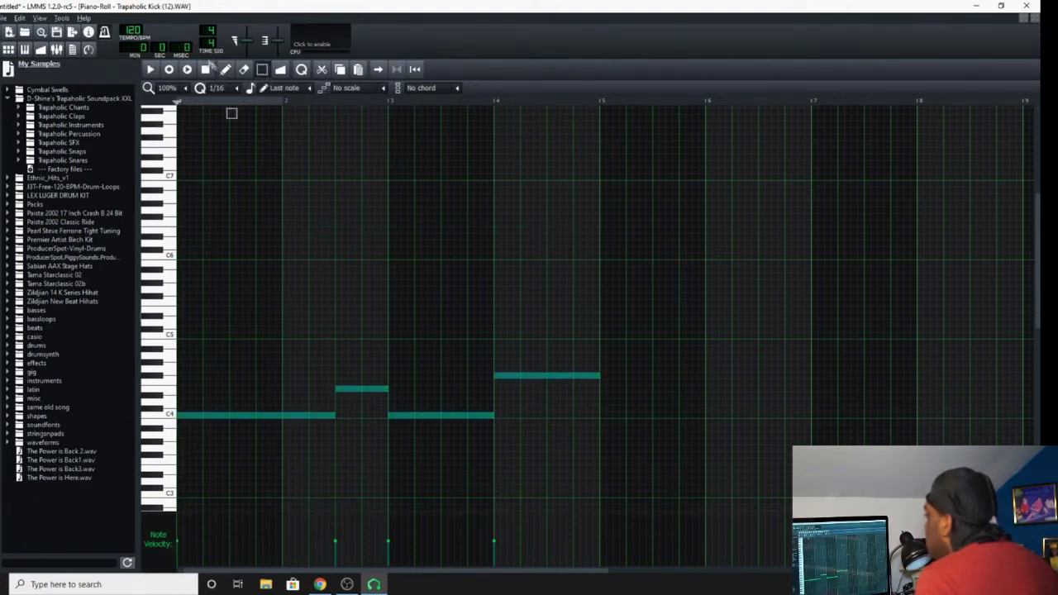
drag(189, 416, 188, 359)
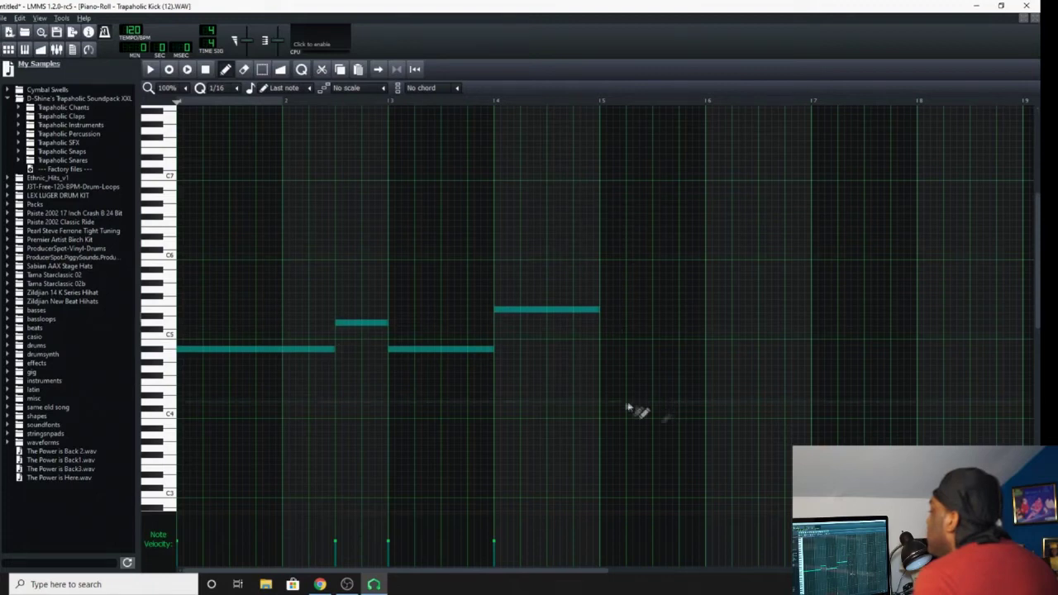
click(151, 69)
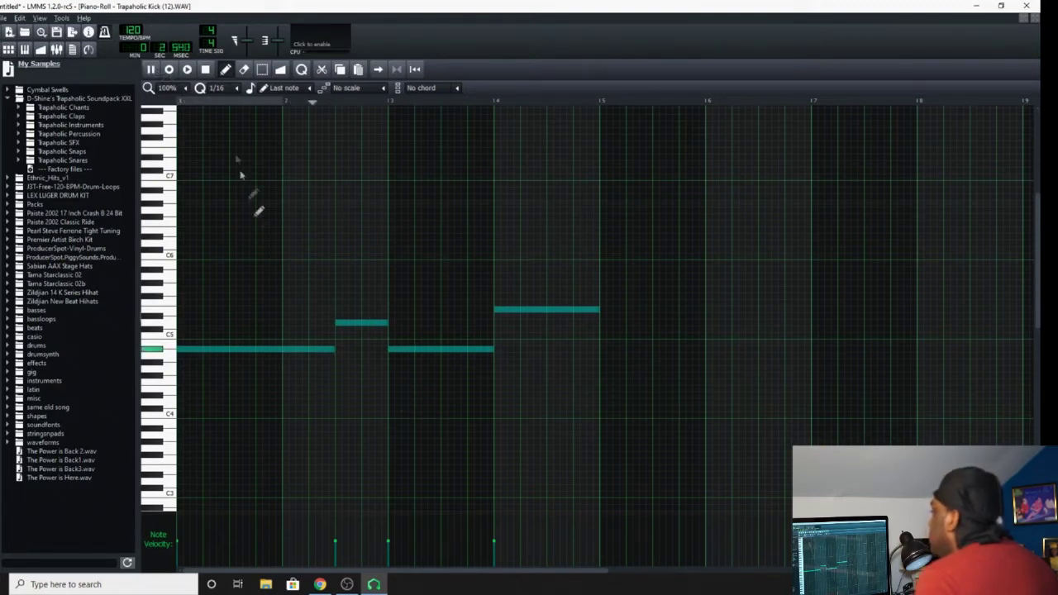
click(205, 69)
drag(201, 352, 188, 366)
click(148, 69)
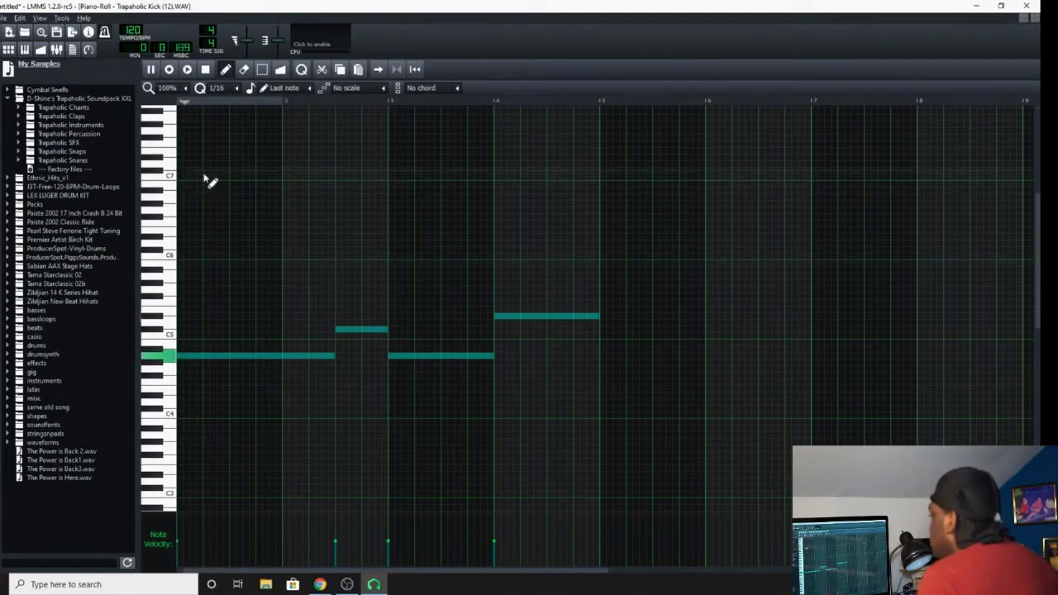
click(205, 68)
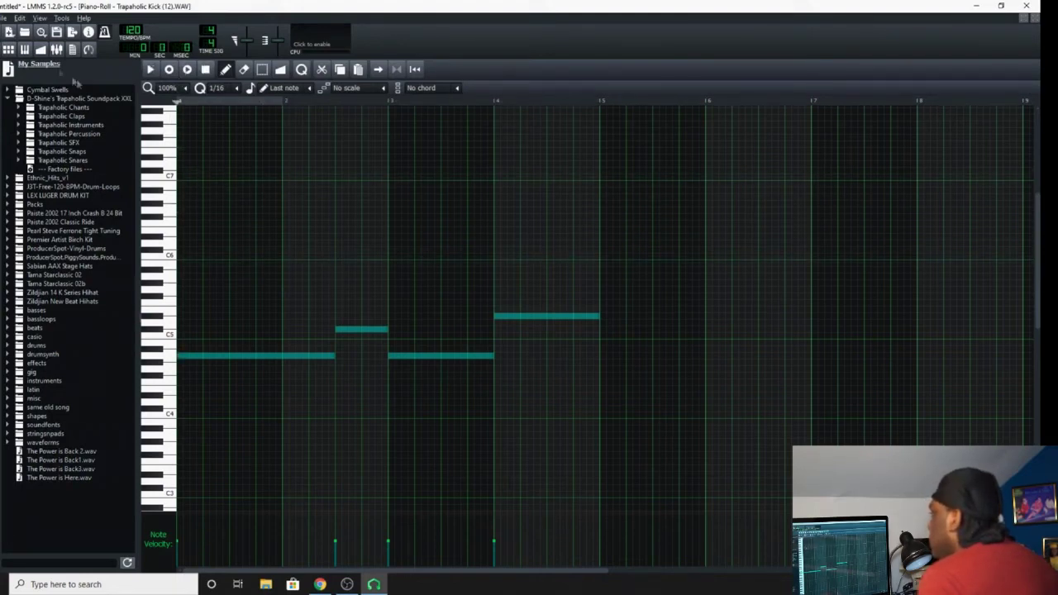
- Place a Beat/Bassline 0 block at bar 1 in the Song-Editor and check its contents in the Beat+Bassline Editor
key(F5)
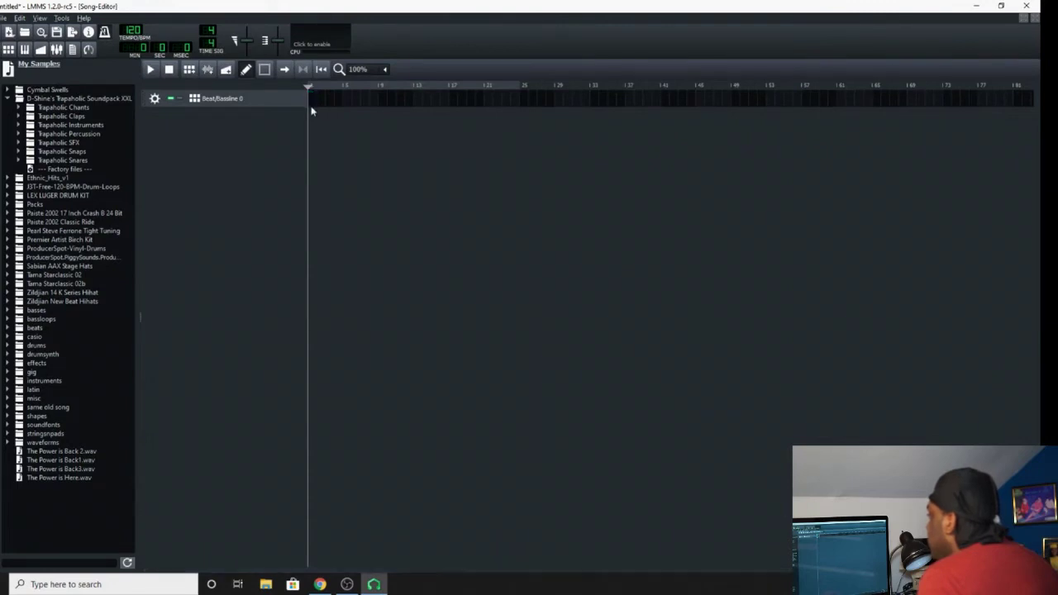
click(323, 106)
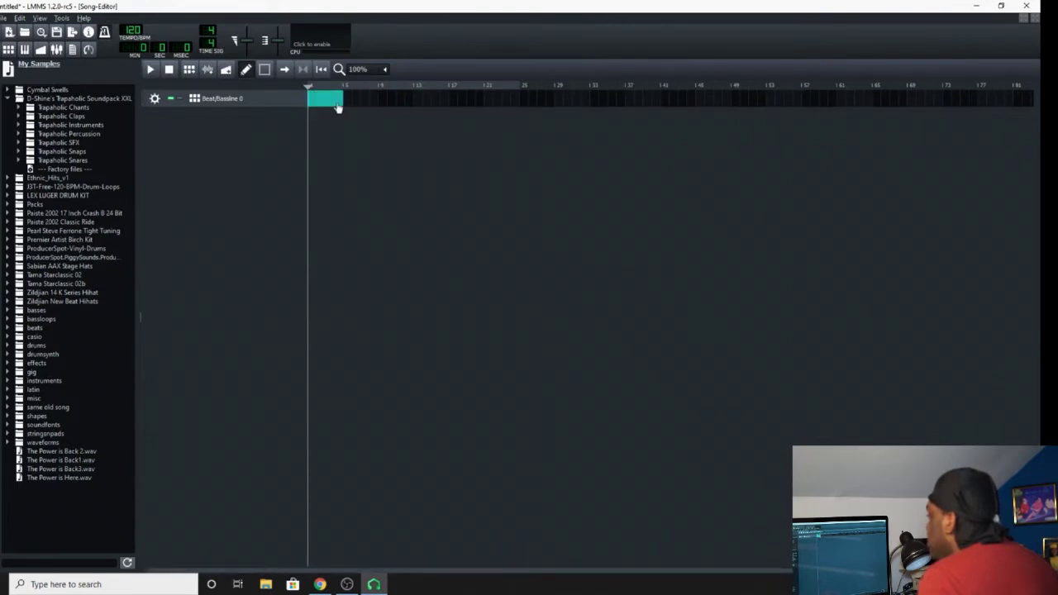
double_click(337, 107)
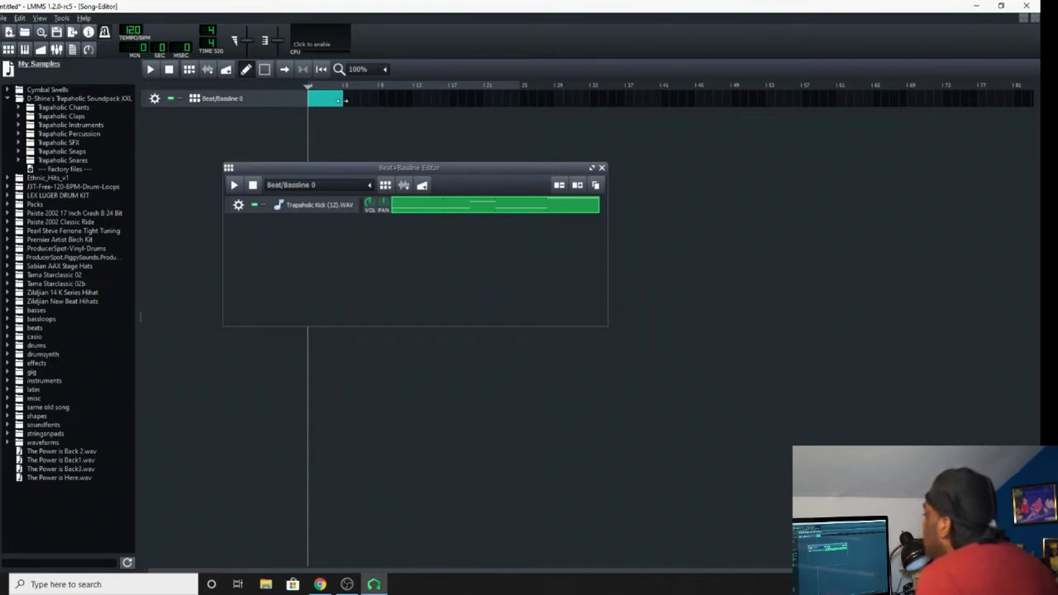
click(601, 167)
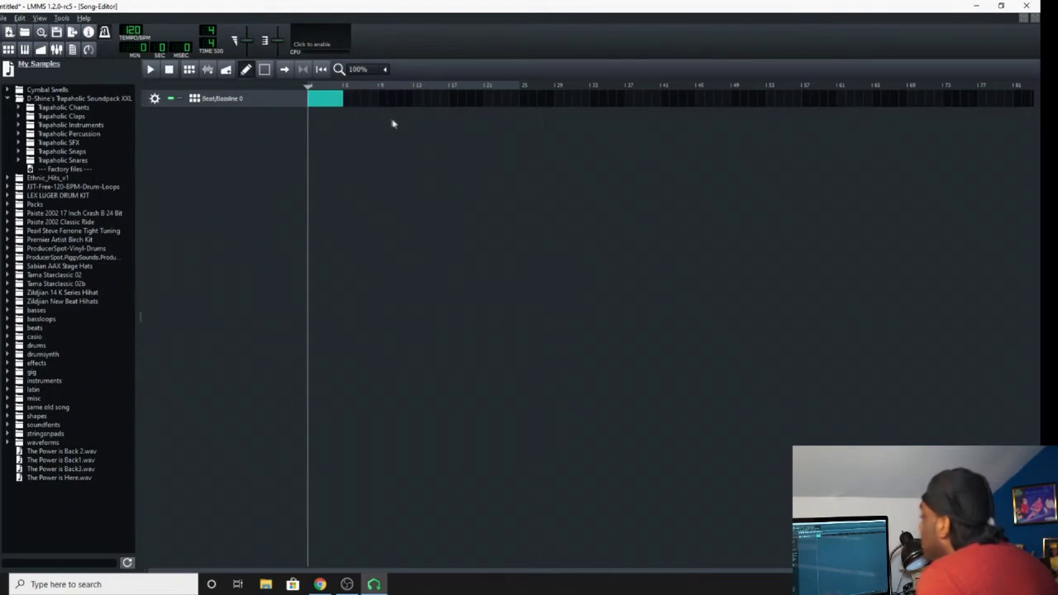
click(349, 99)
click(385, 101)
click(418, 101)
right_click(434, 100)
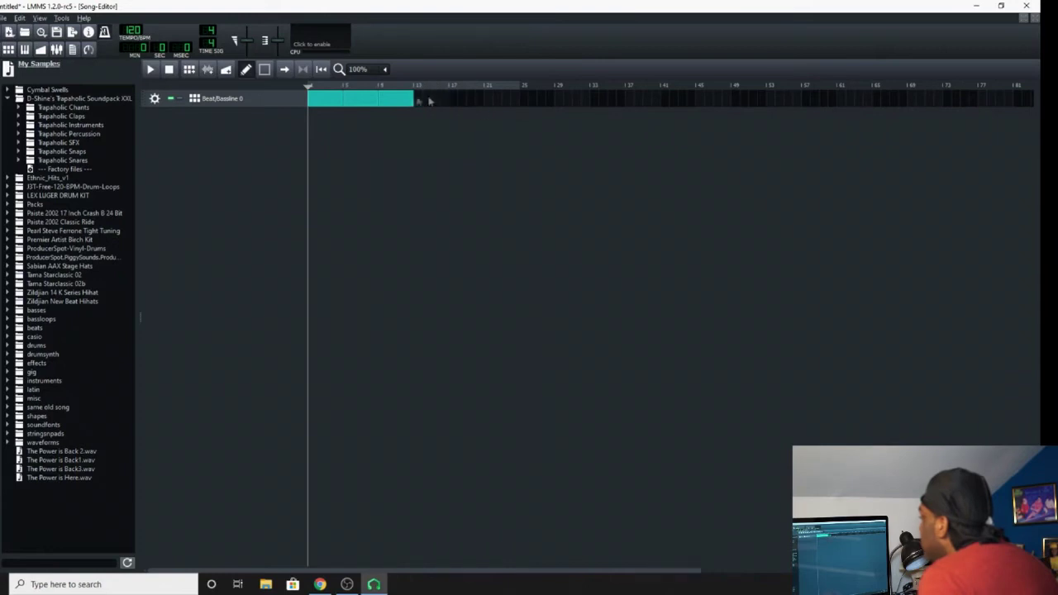
right_click(397, 101)
right_click(357, 102)
- Extend the Beat/Bassline 0 block to bar 65 and open it in the Beat+Bassline Editor
drag(345, 100, 870, 107)
double_click(628, 100)
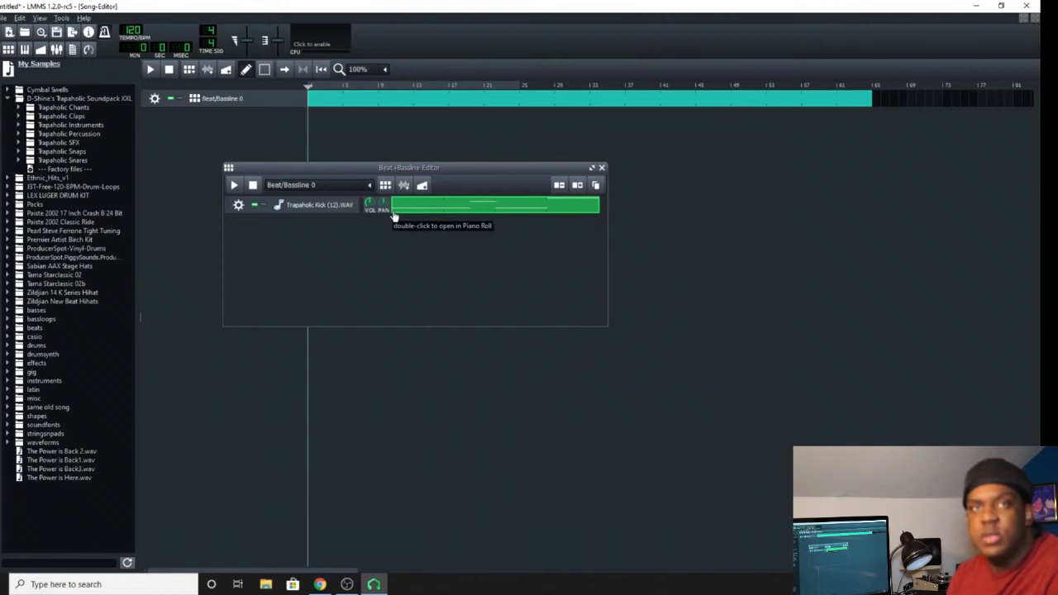
- Find Trapaholic Snare (7).wav in the Trapaholic Snares sample folder and add it as a new track below the kick
click(20, 108)
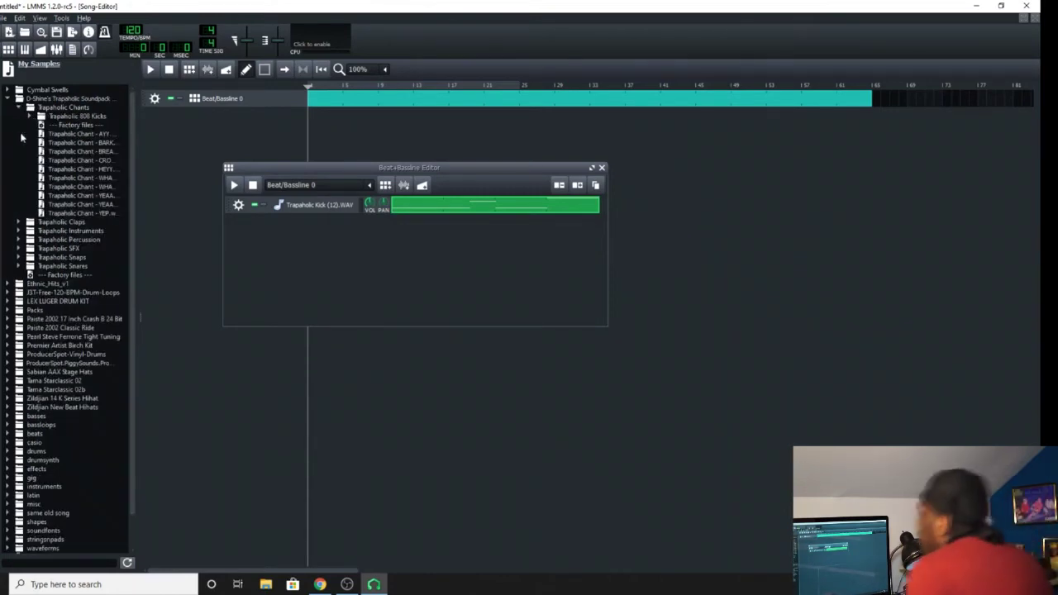
click(31, 117)
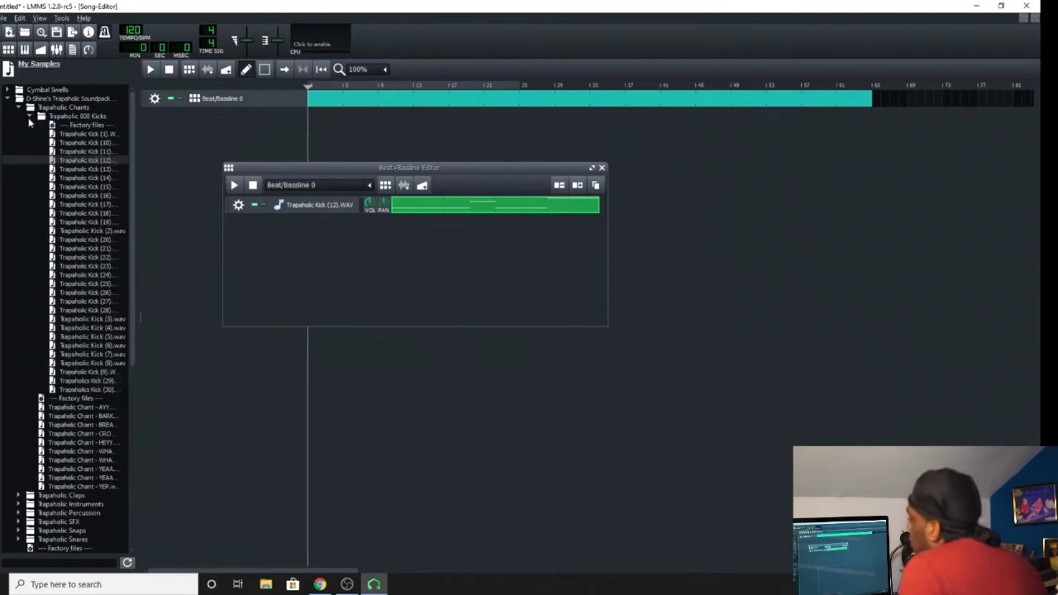
click(31, 116)
click(20, 108)
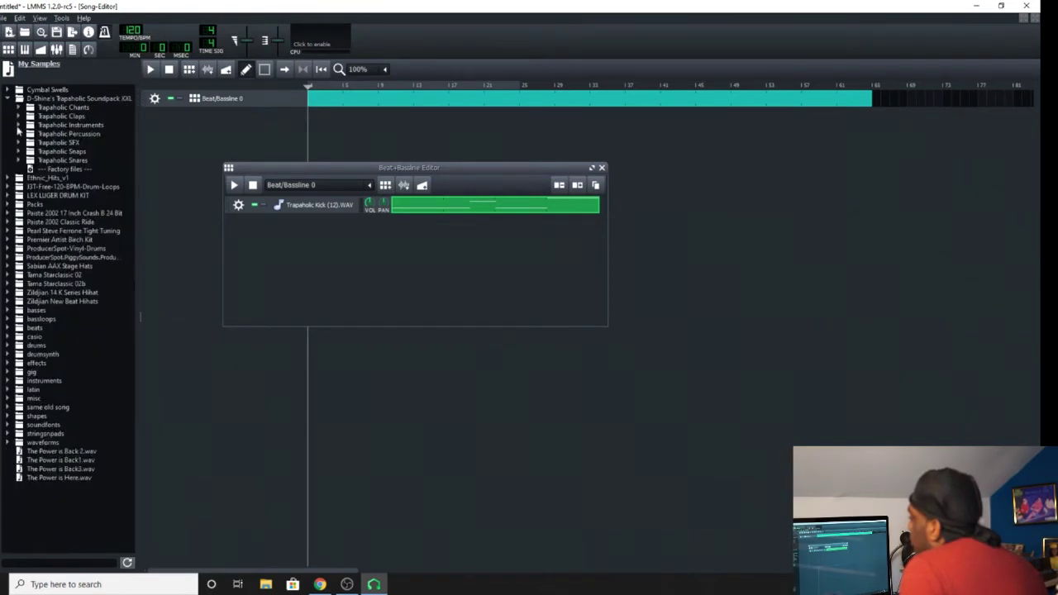
click(19, 133)
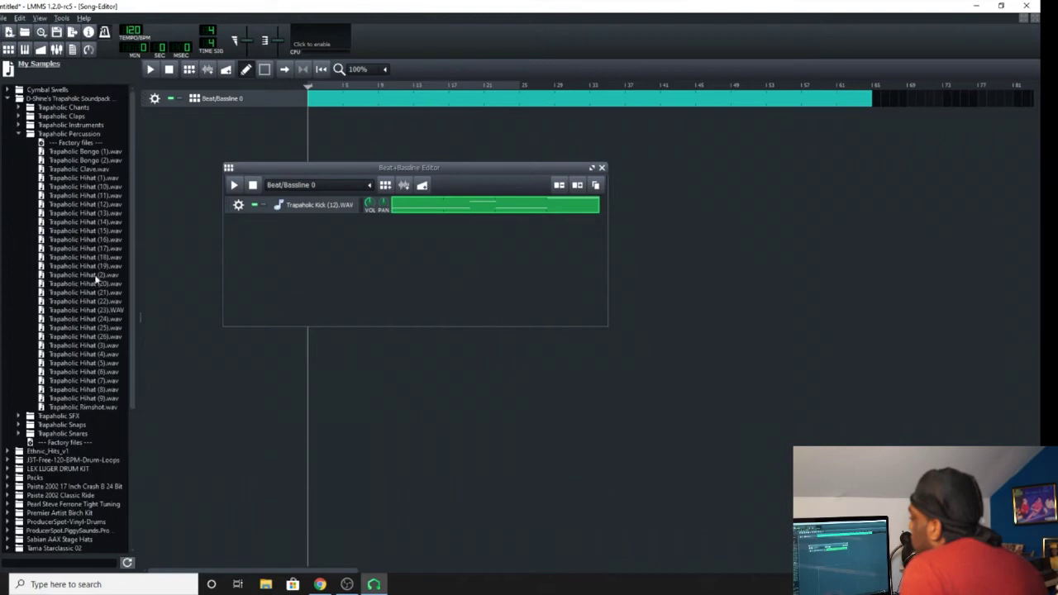
click(19, 134)
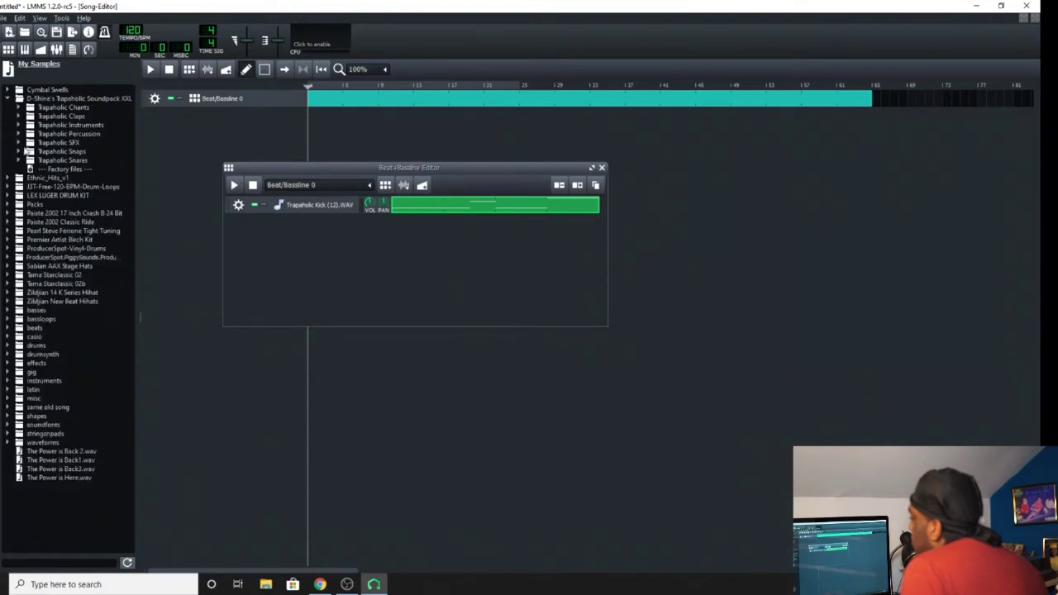
click(19, 159)
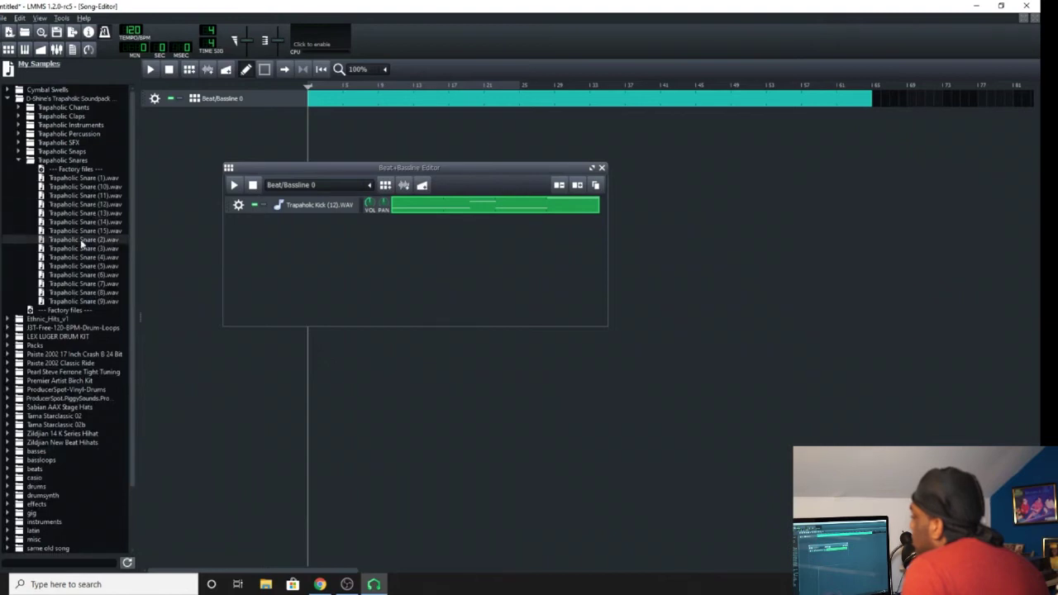
click(85, 187)
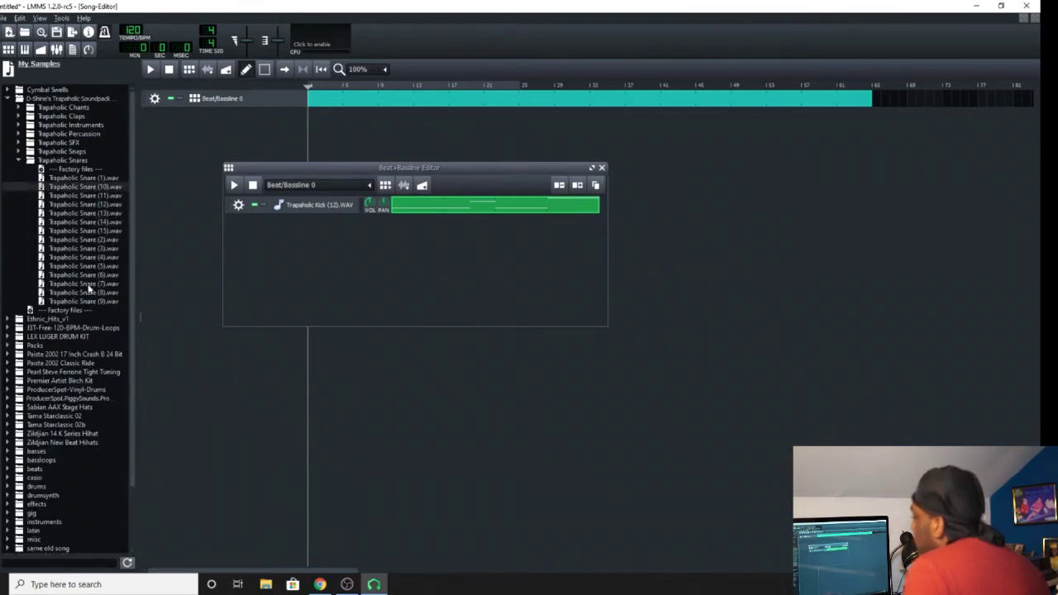
drag(89, 287, 389, 284)
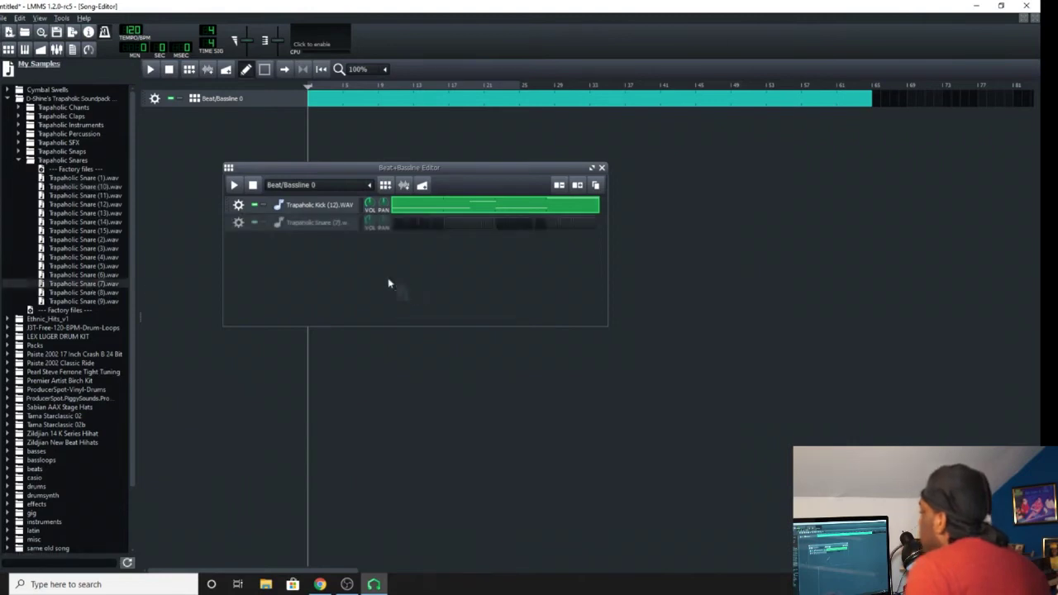
- Open the snare pattern in the Piano-Roll and record short A4 hits live across bars 1 to 4 while the beat plays
right_click(394, 228)
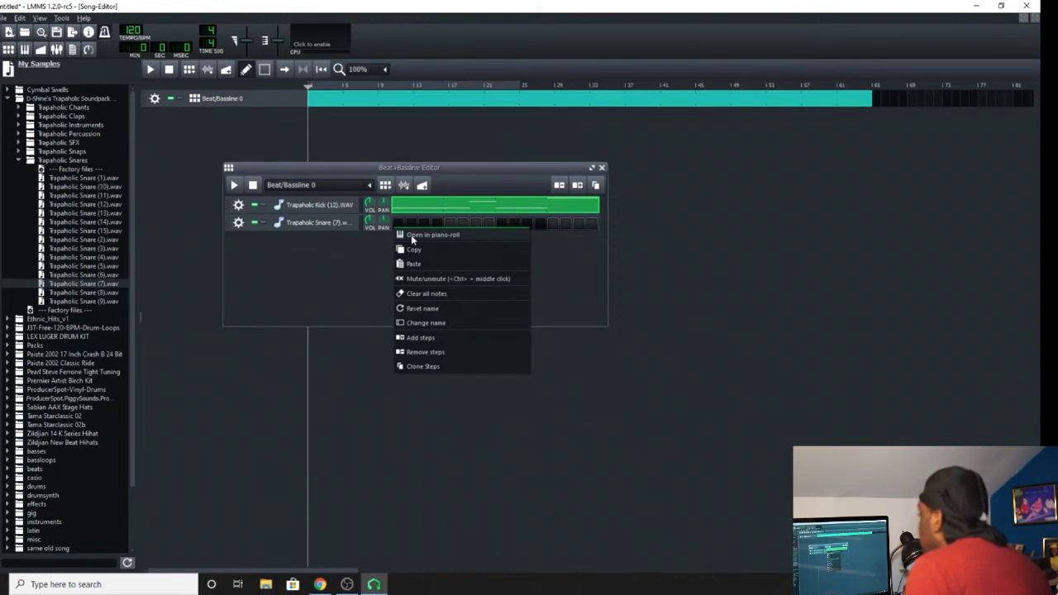
click(413, 237)
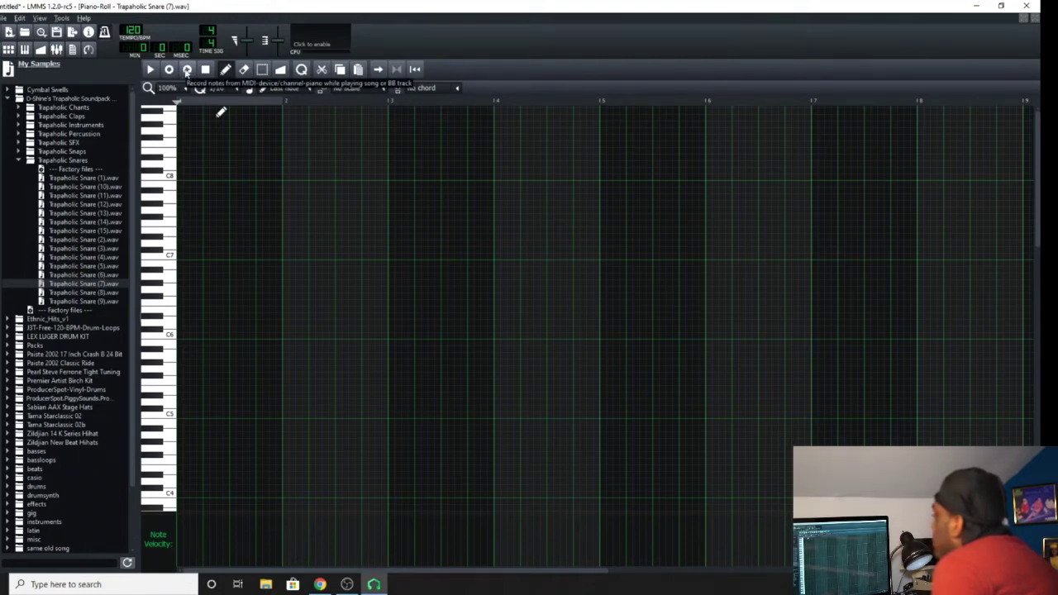
click(187, 70)
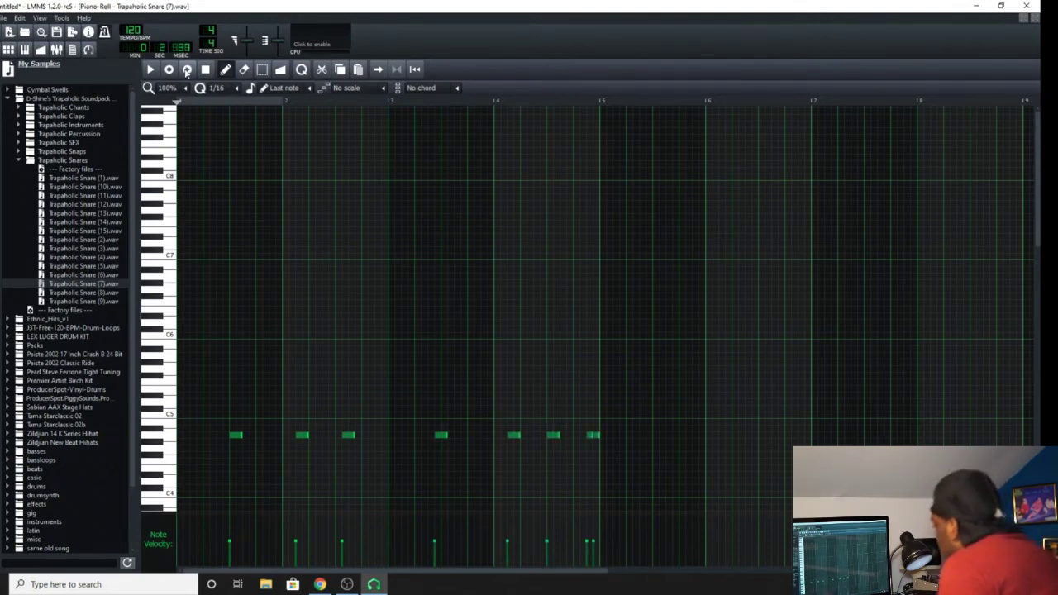
- Move the third snare note one sixteenth earlier and the fourth snare note one sixteenth later
drag(348, 435, 342, 436)
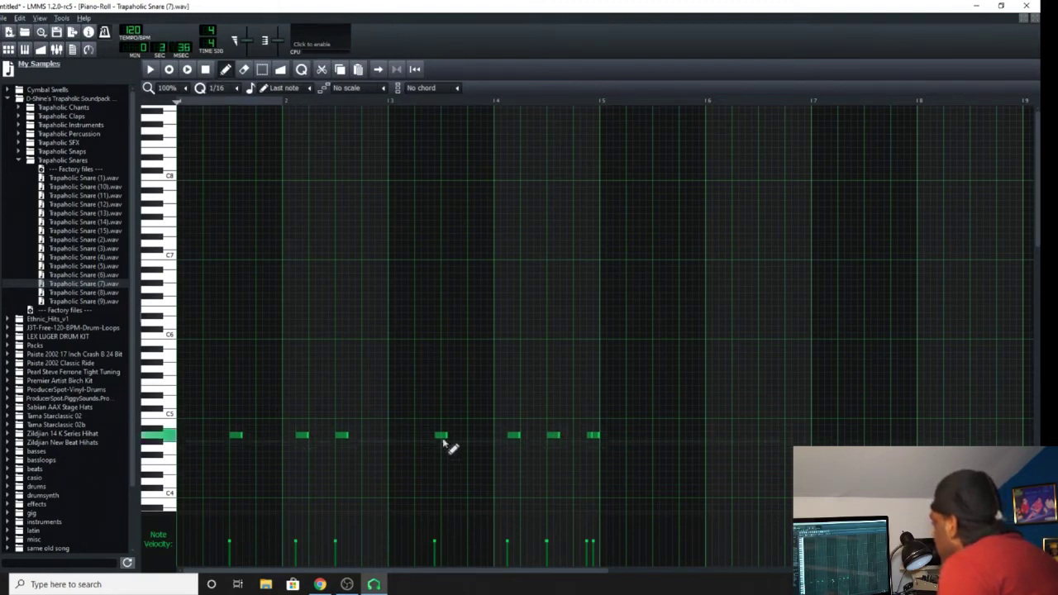
drag(438, 436, 447, 437)
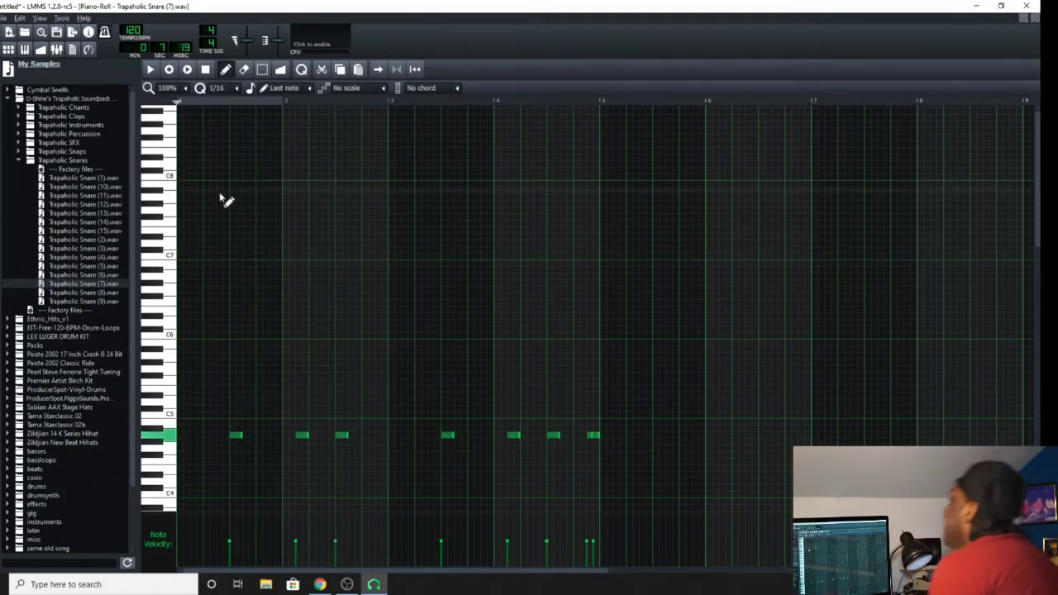
- Return to the Song-Editor, stop playback and reopen the Beat/Bassline 0 block in the Beat+Bassline Editor
click(8, 49)
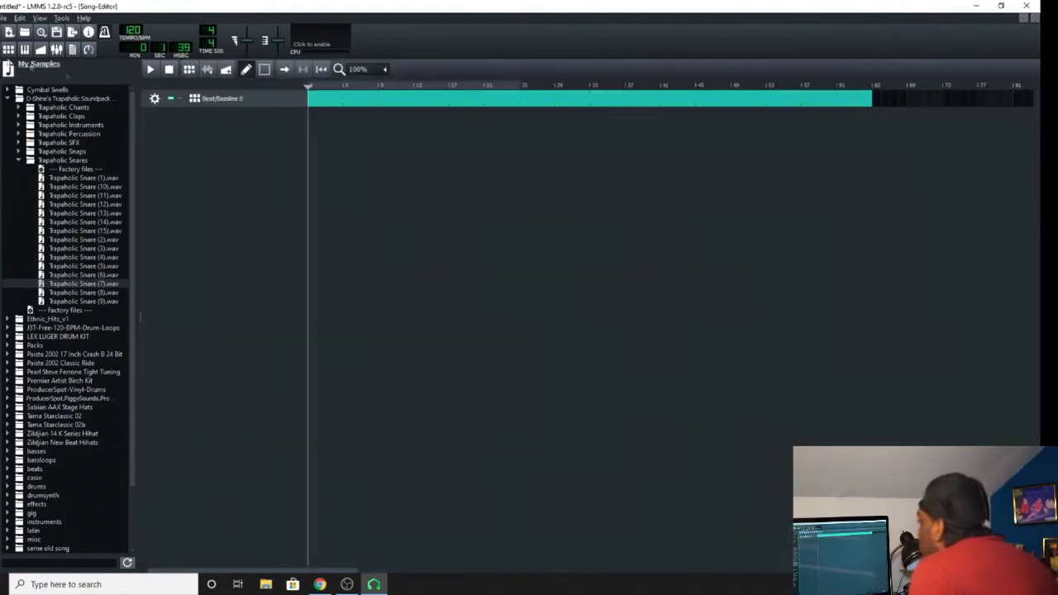
click(168, 71)
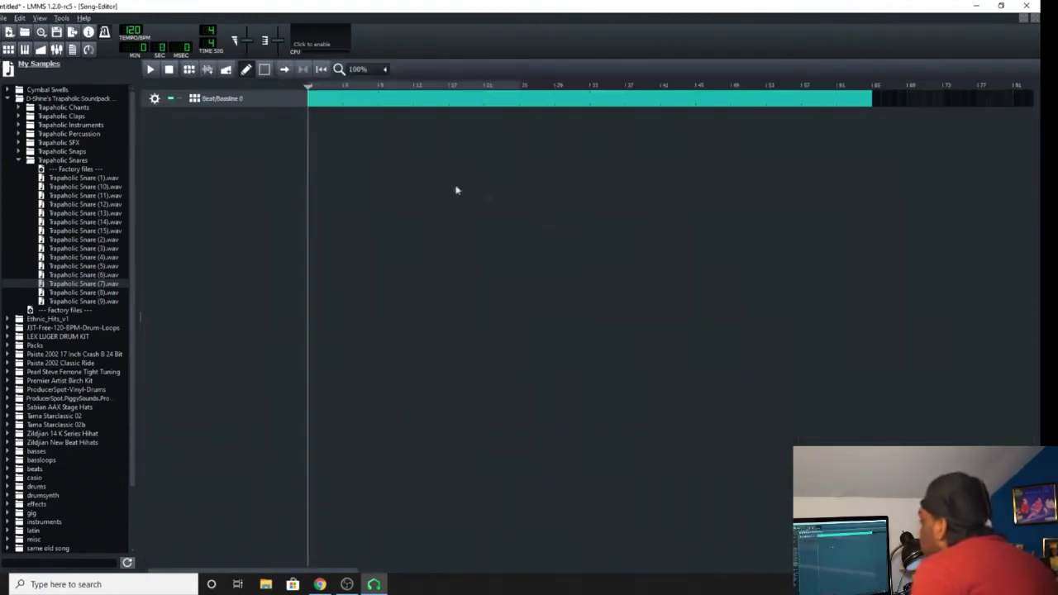
double_click(374, 101)
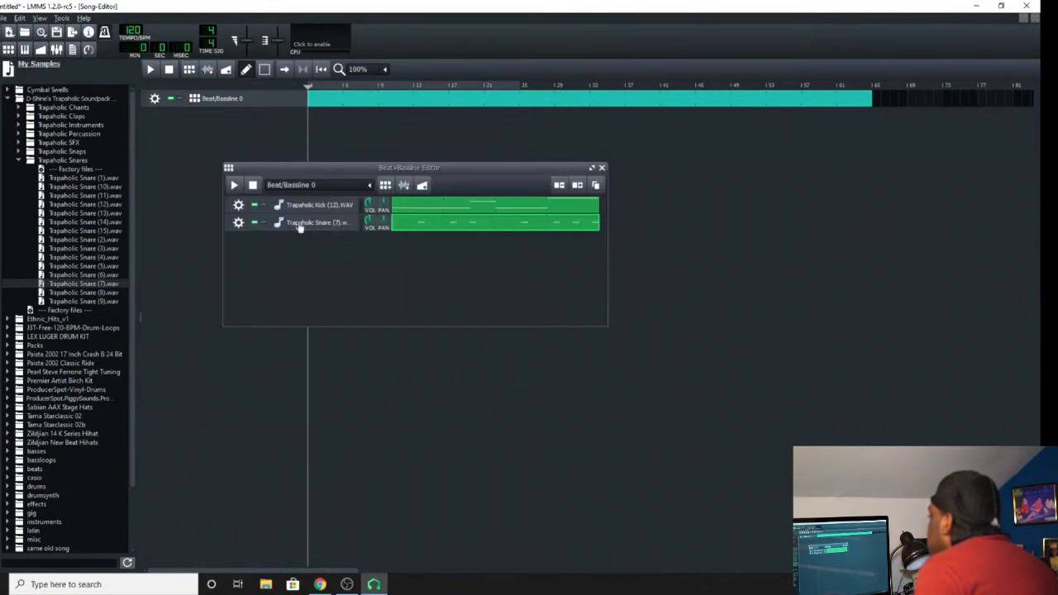
- Find LEX Hat(3).wav in the LEX HATZ folder of the LEX LUGER DRUM KIT and add it as a new track below the snare
click(20, 160)
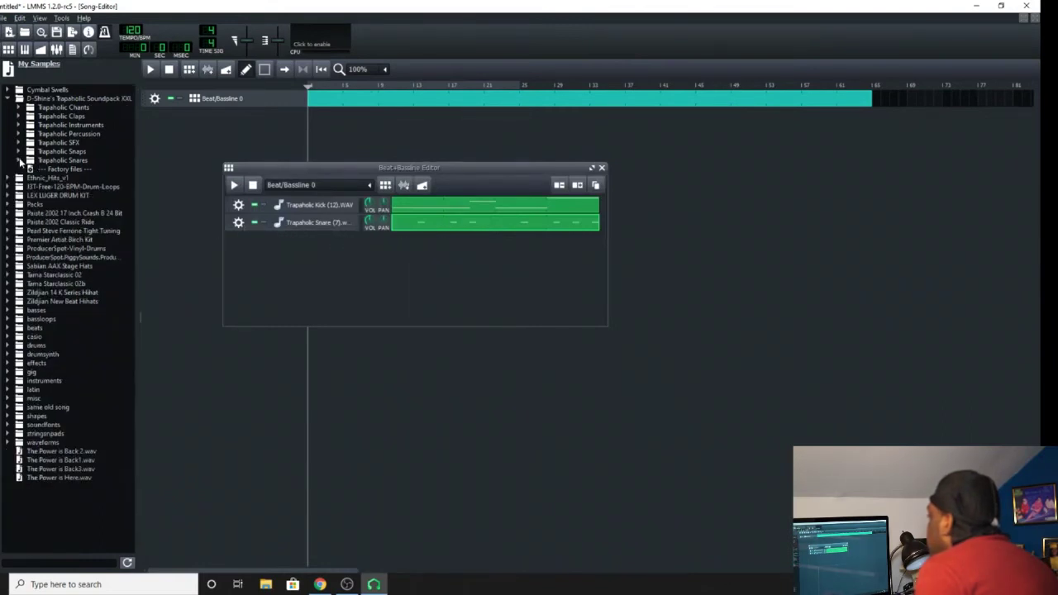
click(18, 134)
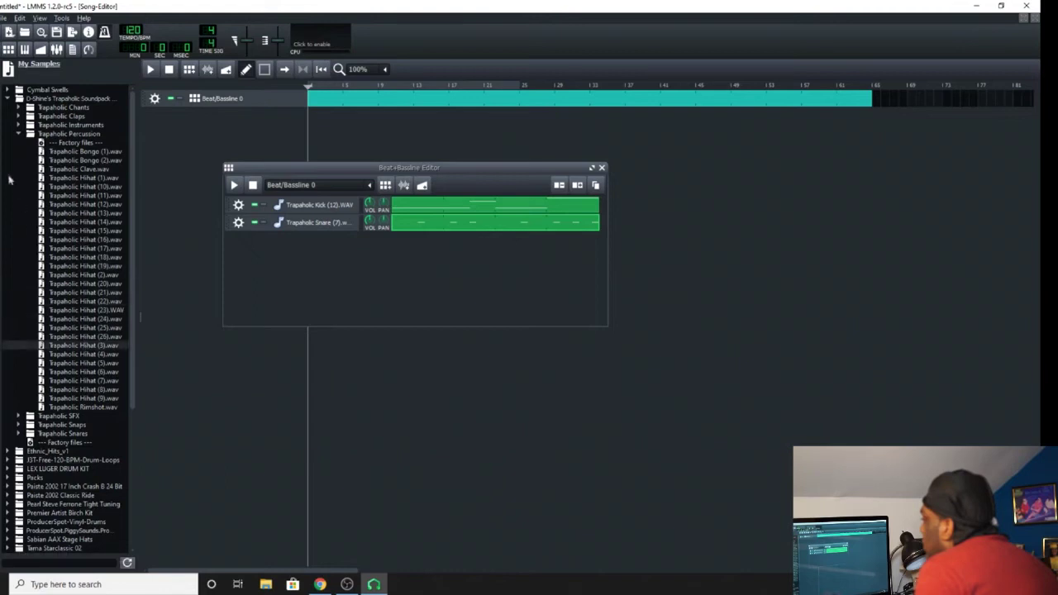
click(18, 134)
click(10, 98)
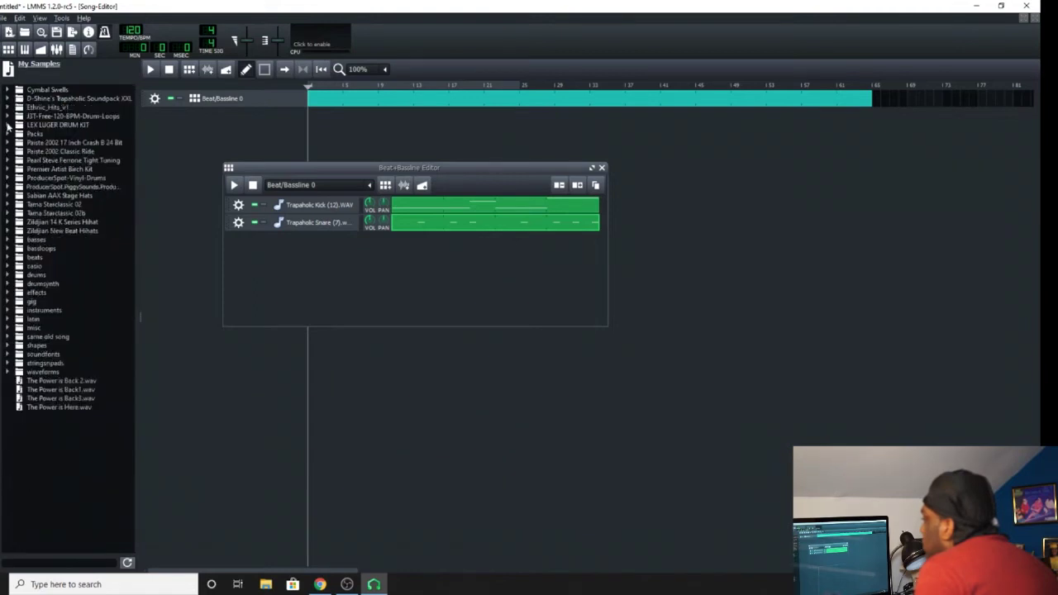
click(9, 125)
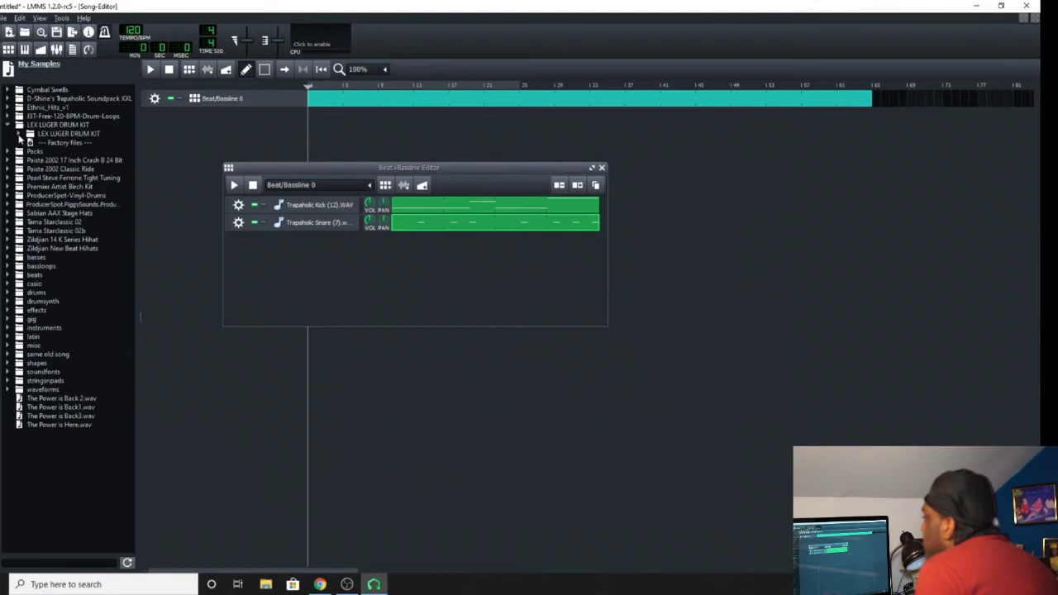
click(19, 133)
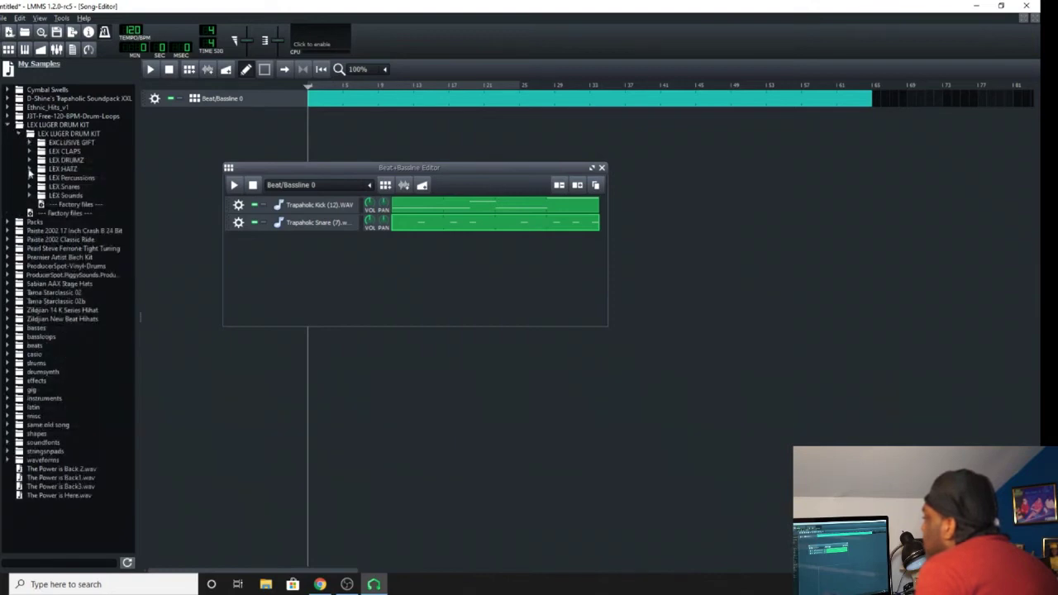
click(29, 169)
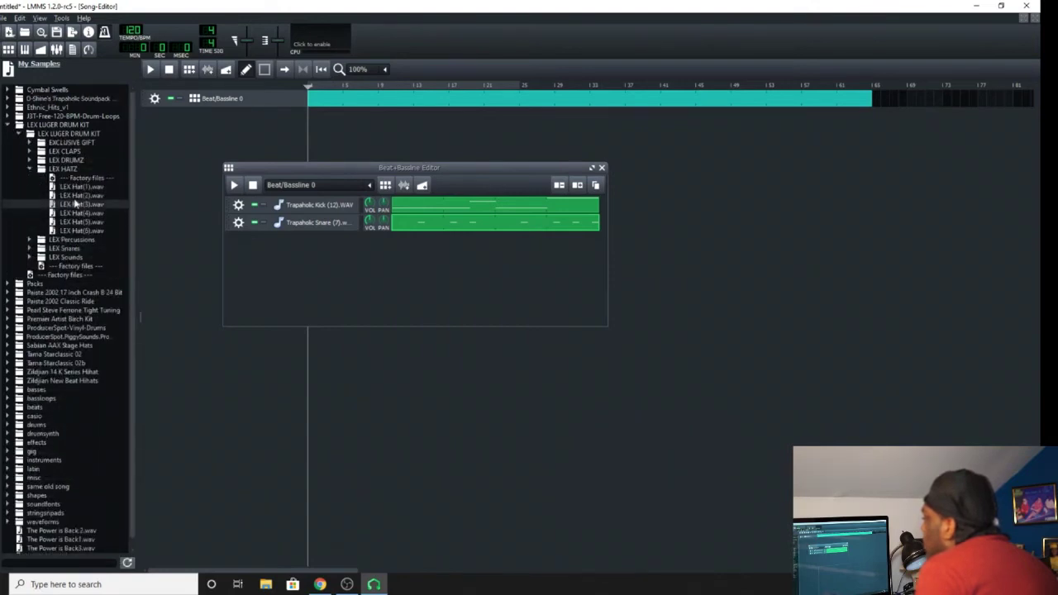
drag(76, 206, 306, 259)
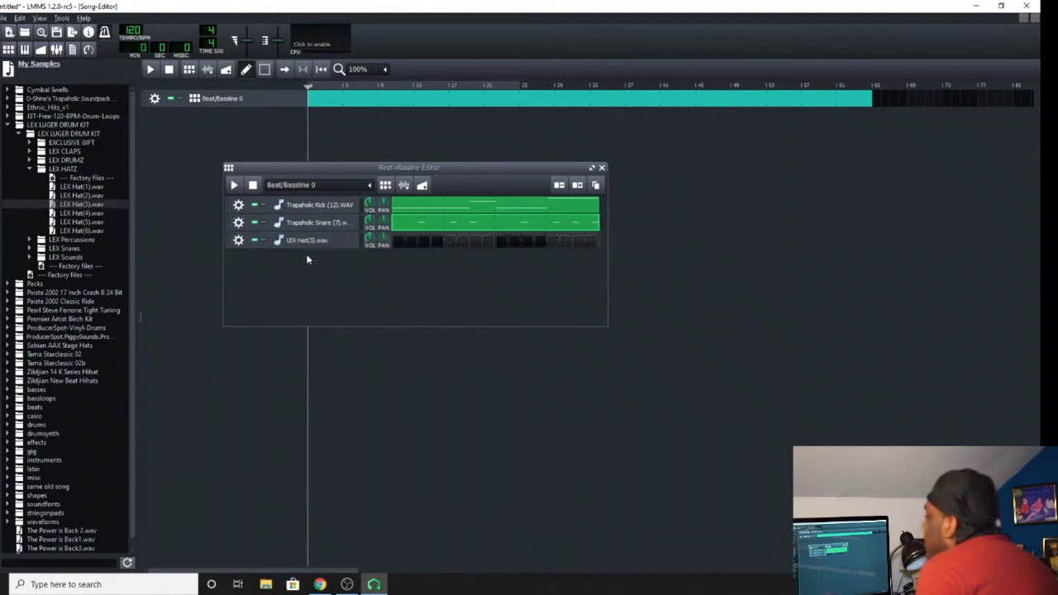
- Open the hi-hat pattern in the Piano-Roll and record A4 hits live across bars 1 to 4 while the beat plays
right_click(404, 250)
click(429, 261)
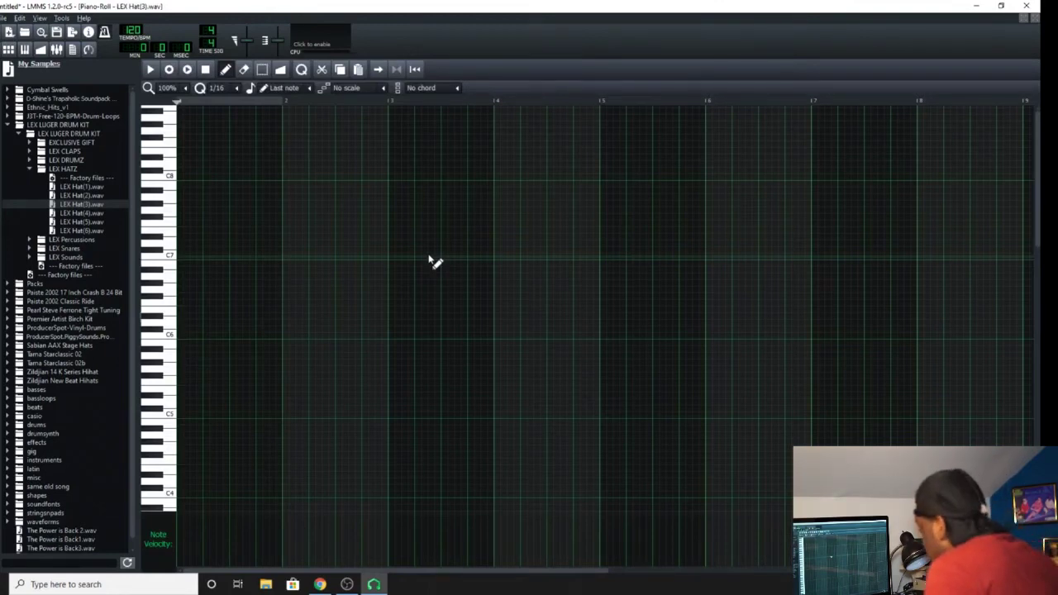
click(187, 70)
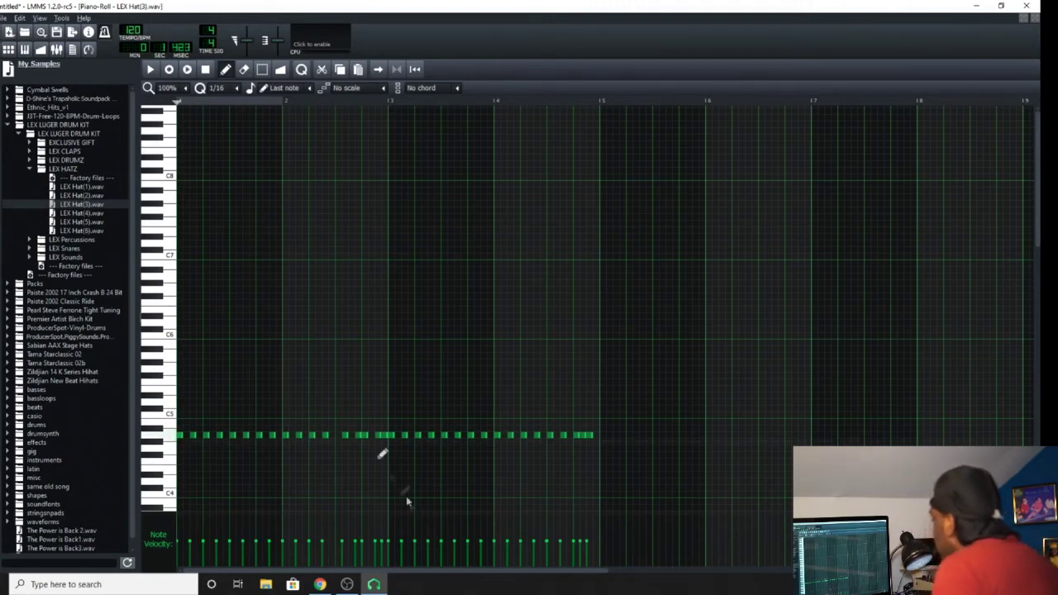
- Correct the late hi-hat hit in bar 2 to beat 3, add another A4 hit half a beat after it, and stop playback
right_click(342, 436)
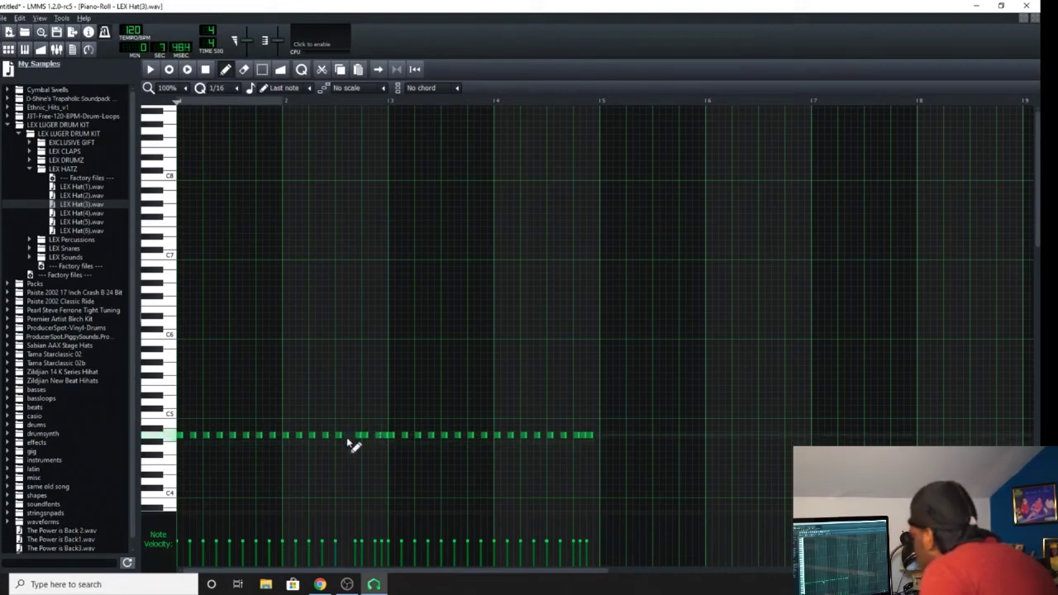
click(350, 435)
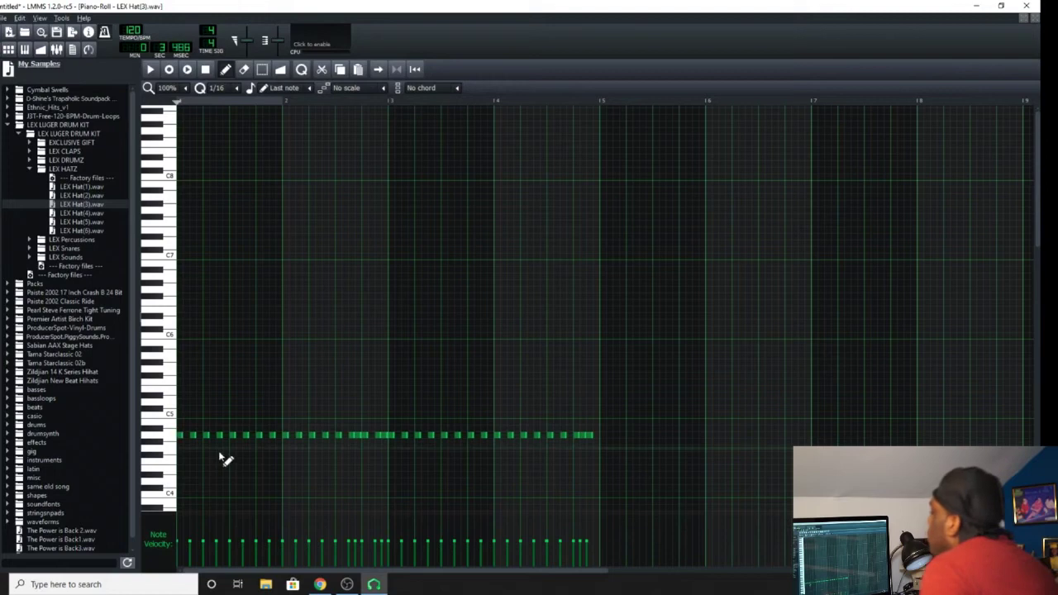
key(space)
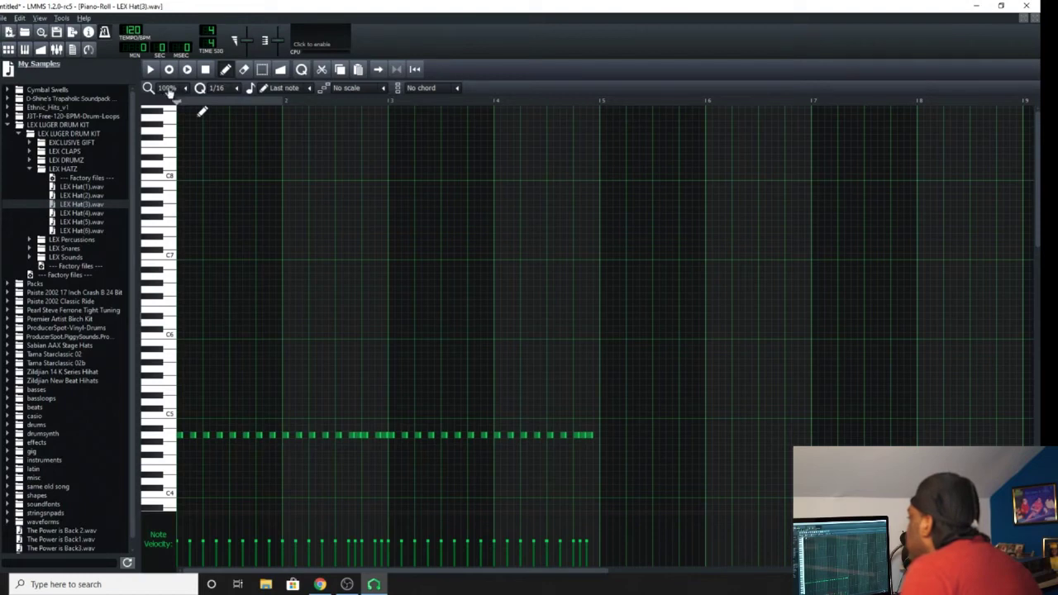
- Set the Piano-Roll zoom to 200% and bring the end of the hi-hat pattern in bar 4 into view
scroll(170, 92, down, 1)
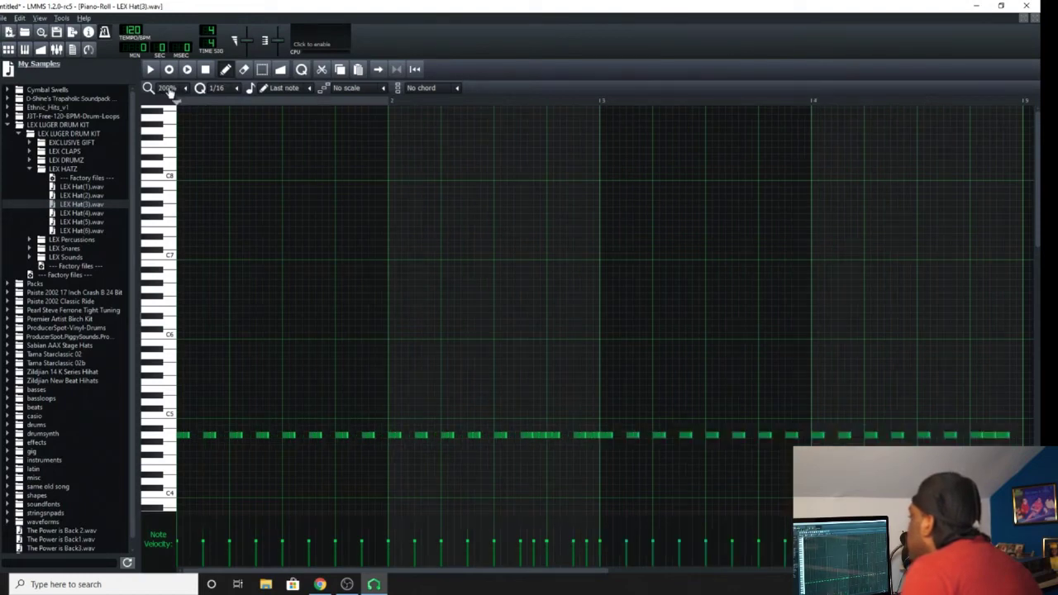
scroll(169, 92, down, 1)
scroll(169, 91, down, 1)
scroll(171, 91, up, 2)
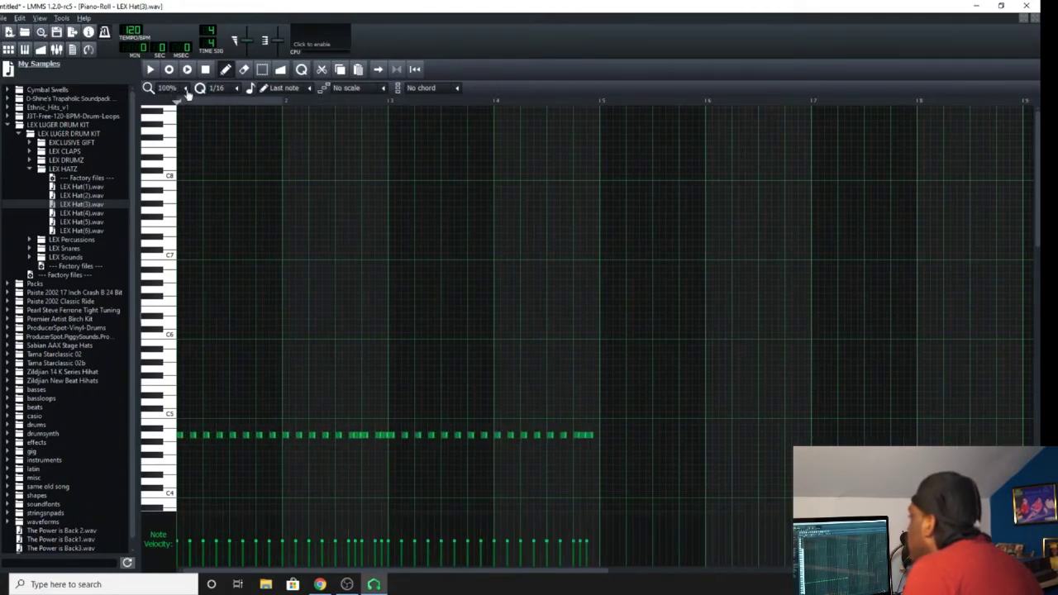
click(187, 93)
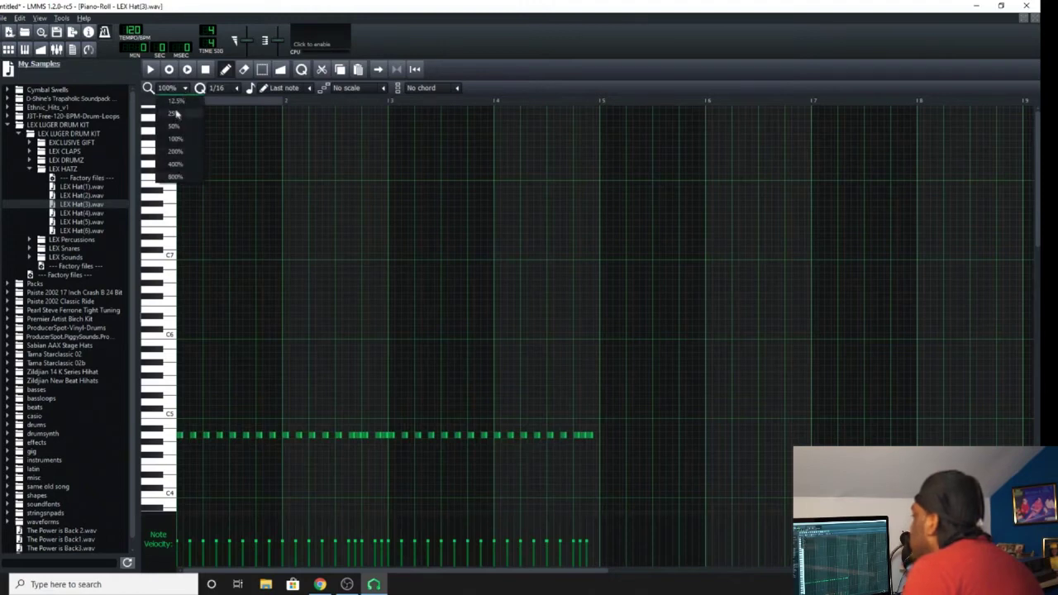
click(183, 152)
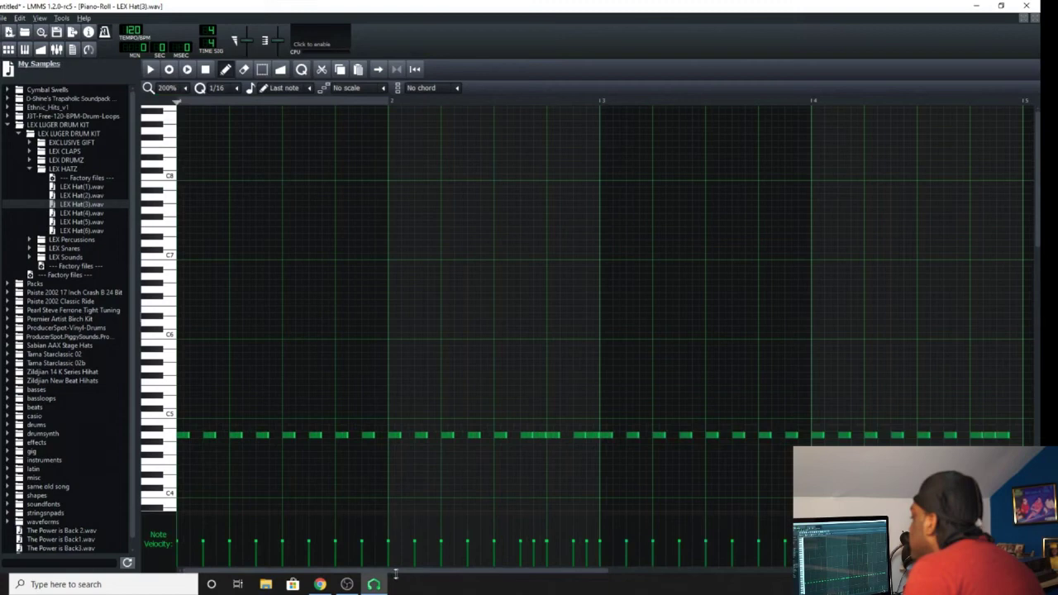
drag(394, 572, 397, 572)
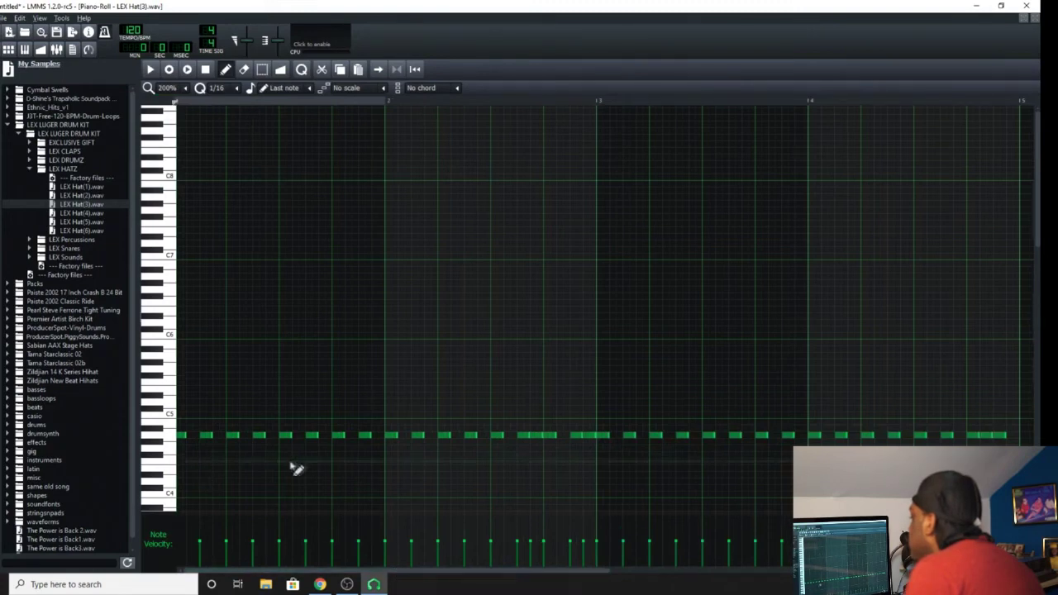
drag(486, 577, 603, 582)
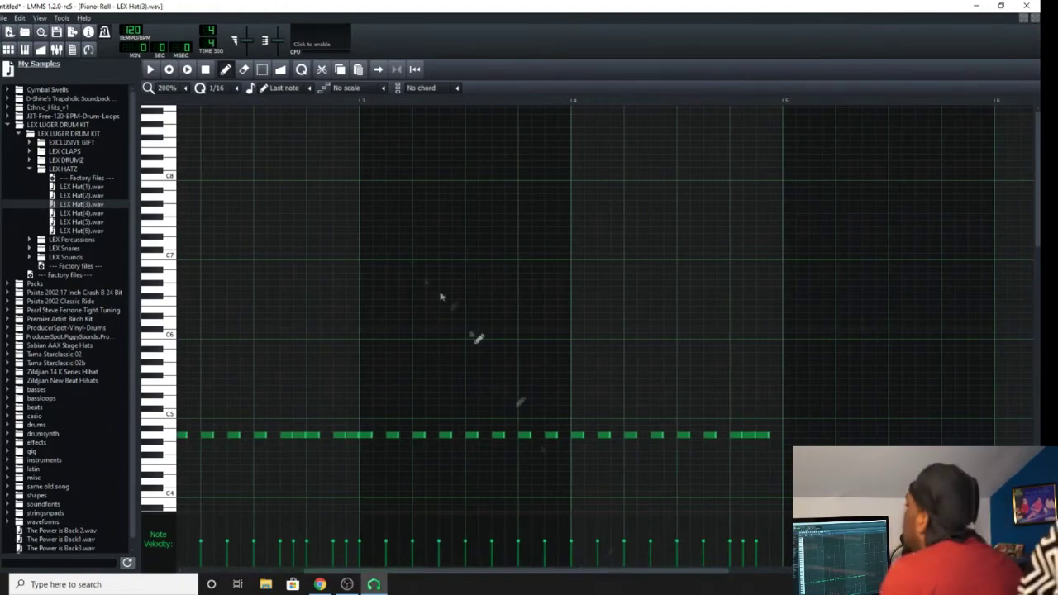
- Set the Piano-Roll quantization to 1/24
click(237, 88)
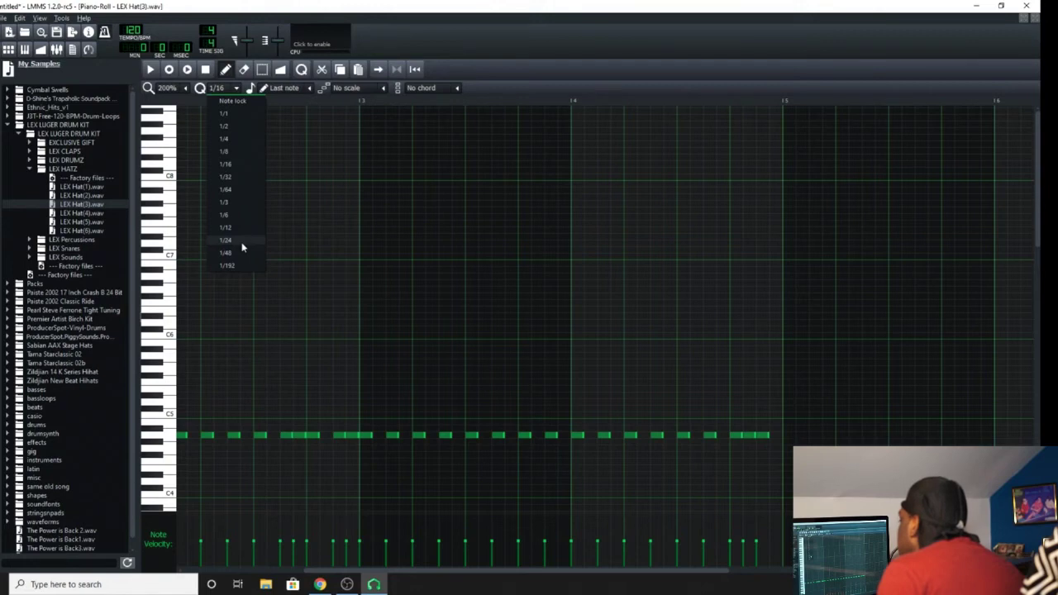
click(242, 241)
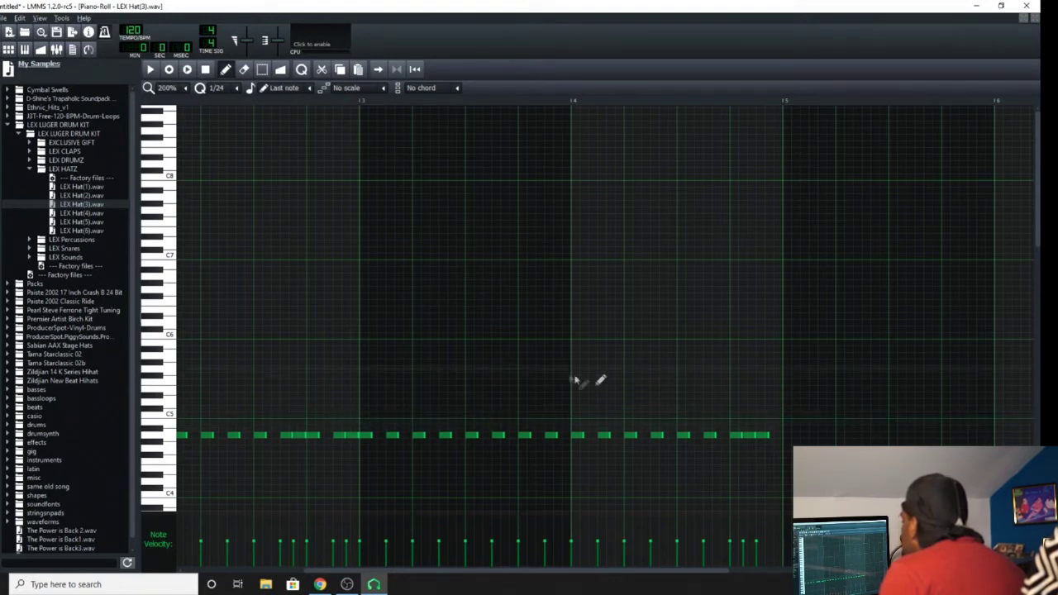
scroll(225, 90, down, 1)
click(234, 91)
click(248, 163)
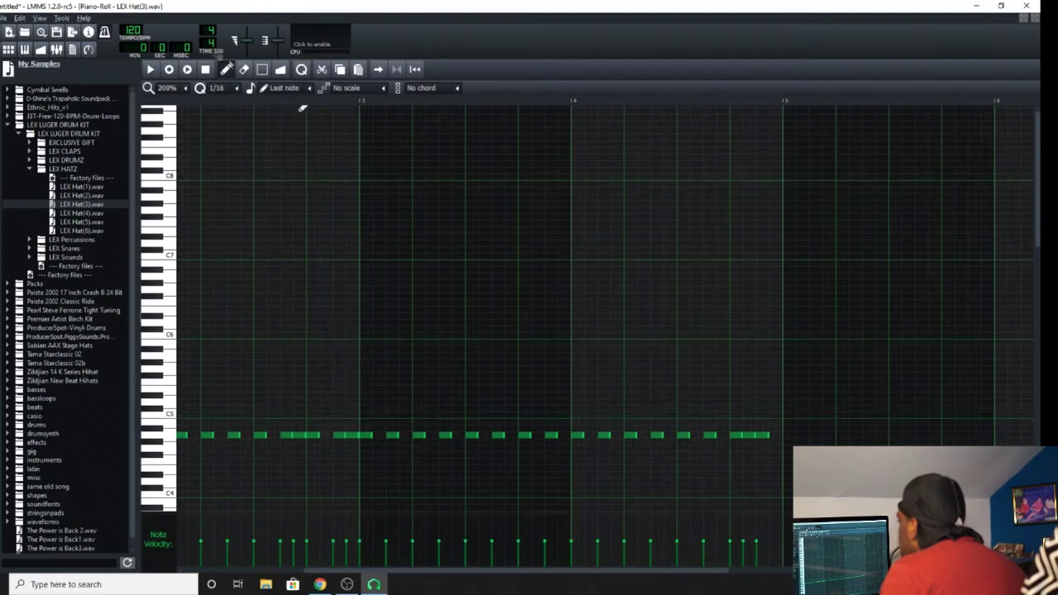
scroll(234, 89, down, 1)
click(234, 89)
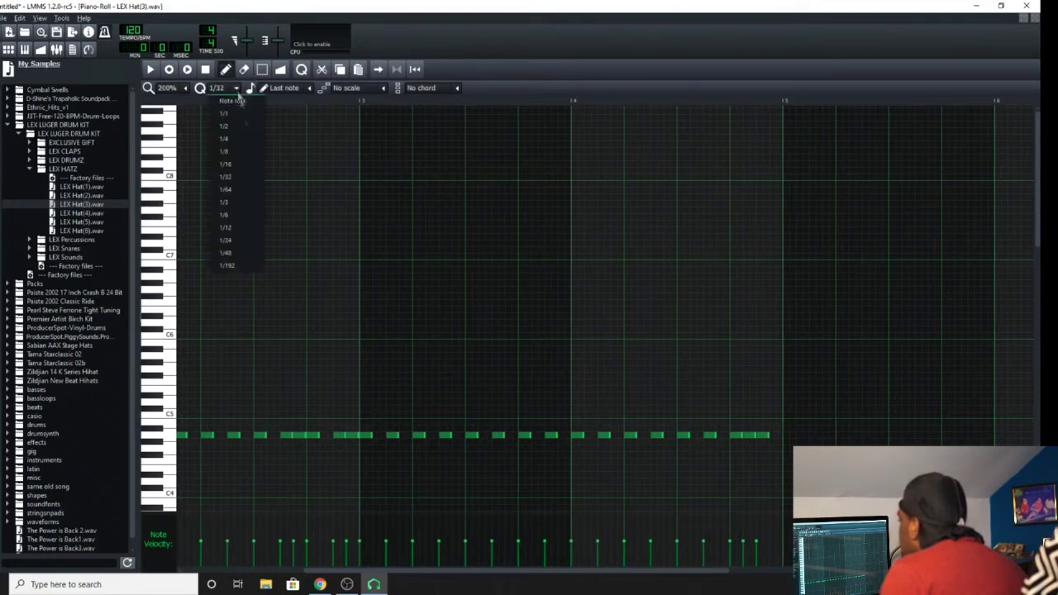
click(253, 241)
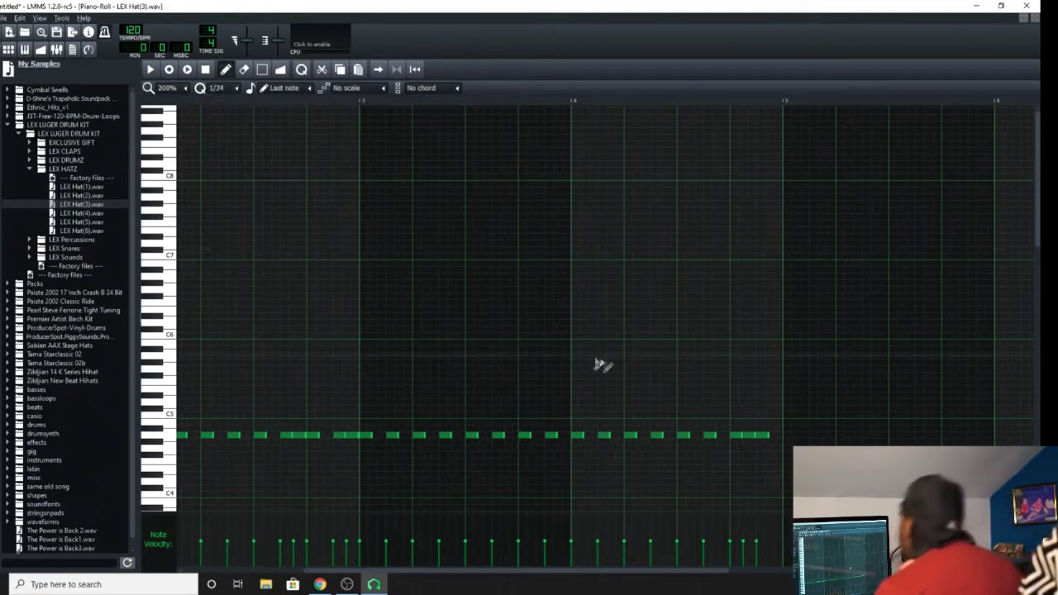
- Delete the three adjoining hi-hat notes in the last beat of bar 4
right_click(761, 435)
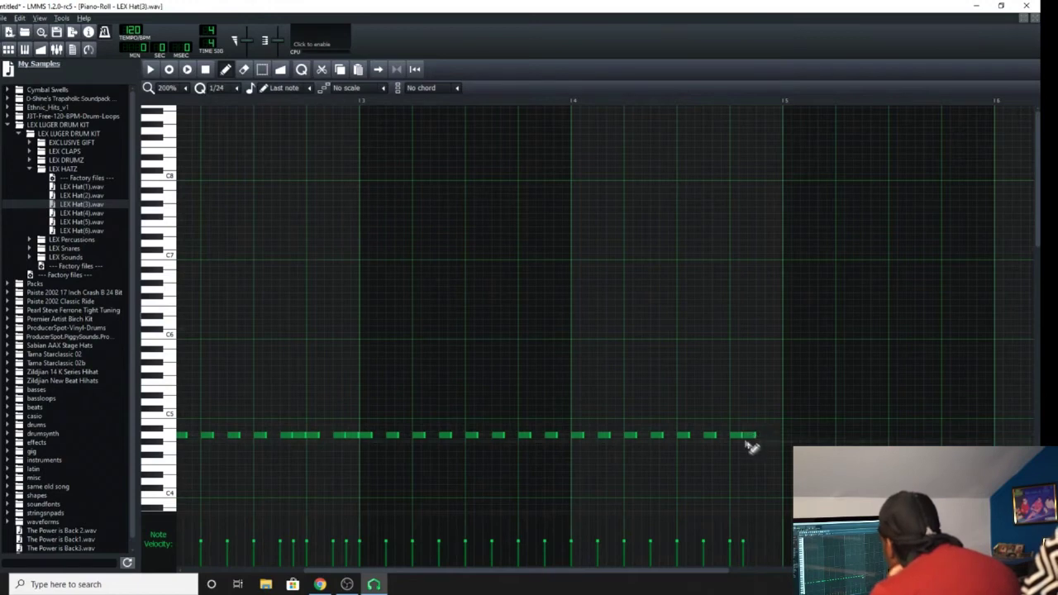
right_click(745, 435)
click(737, 435)
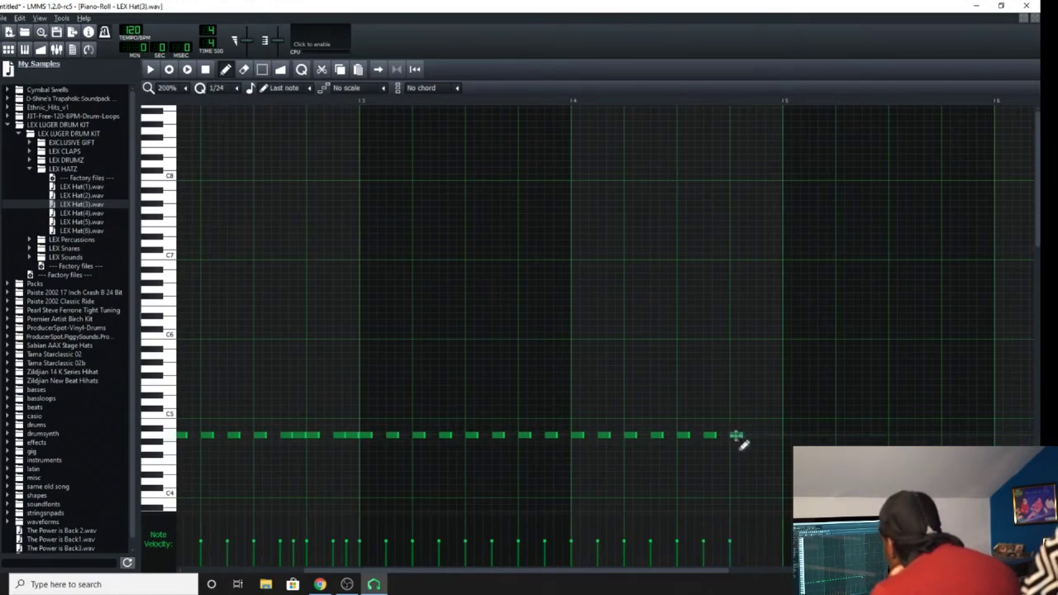
mouse_move(741, 437)
mouse_down()
mouse_move(731, 436)
mouse_move(744, 438)
mouse_up()
right_click(741, 436)
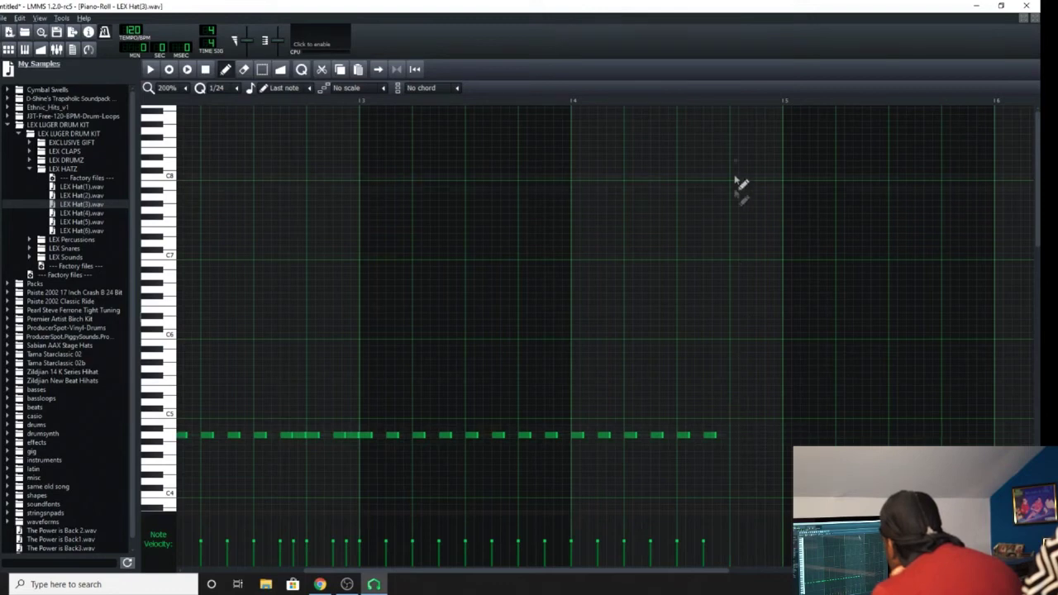
- Place the playhead at beat 4 of bar 4, record new A4 hi-hat hits from there, and stop the recording
click(730, 103)
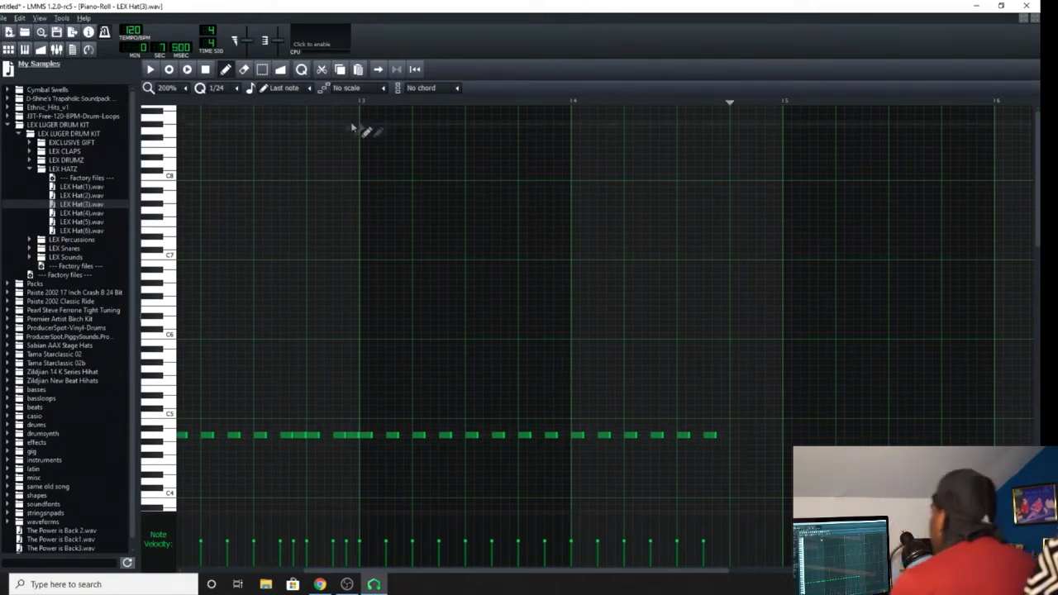
click(169, 71)
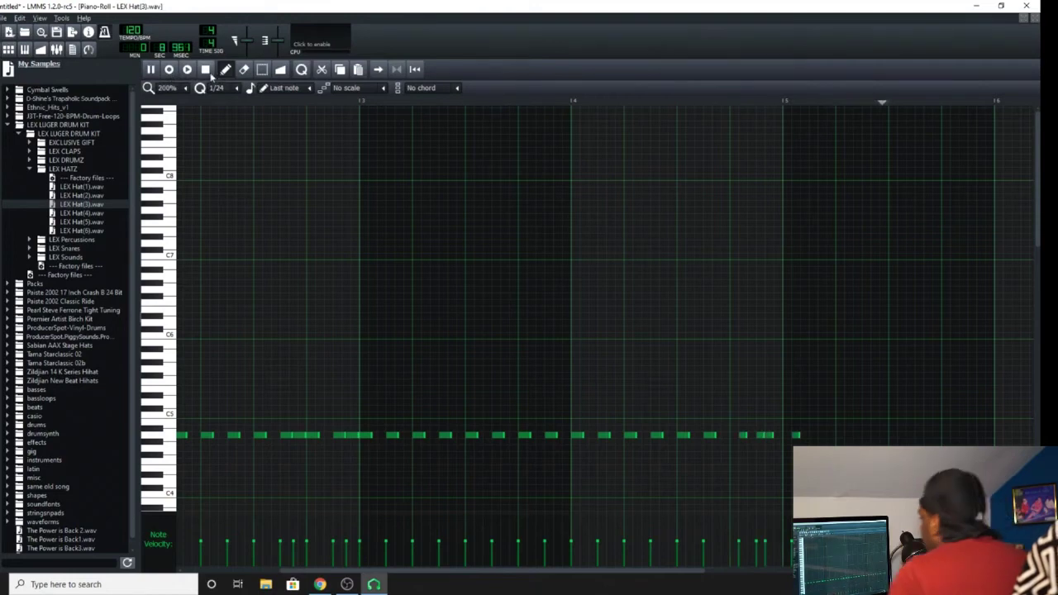
key(space)
- Fill the gaps in the last beat of bar 4 with three more A4 hi-hat notes to form an even 1/24 roll
scroll(727, 574, down, 3)
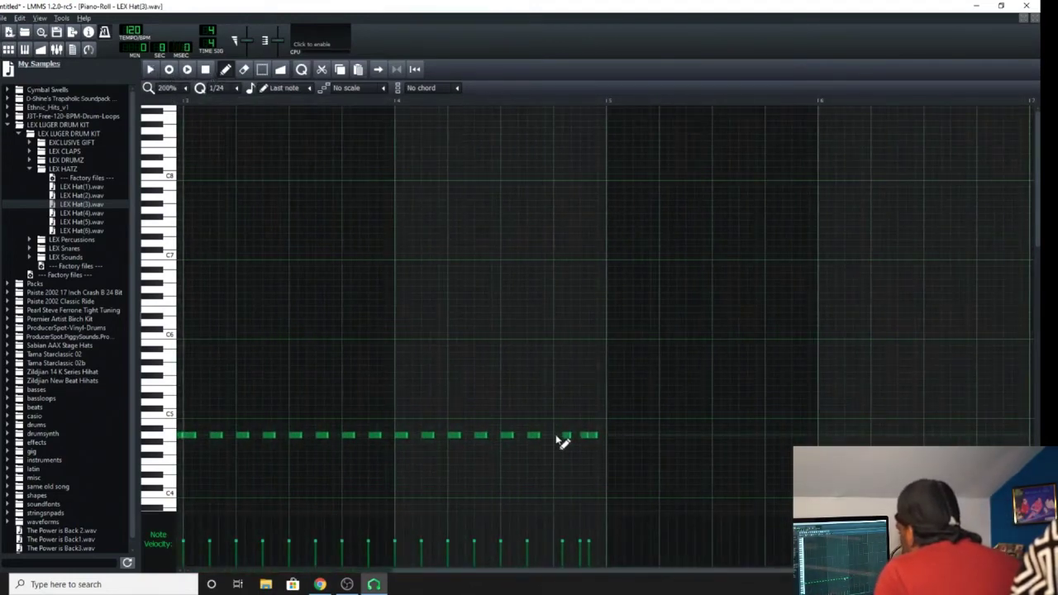
scroll(570, 443, left, 1)
drag(570, 442, 585, 443)
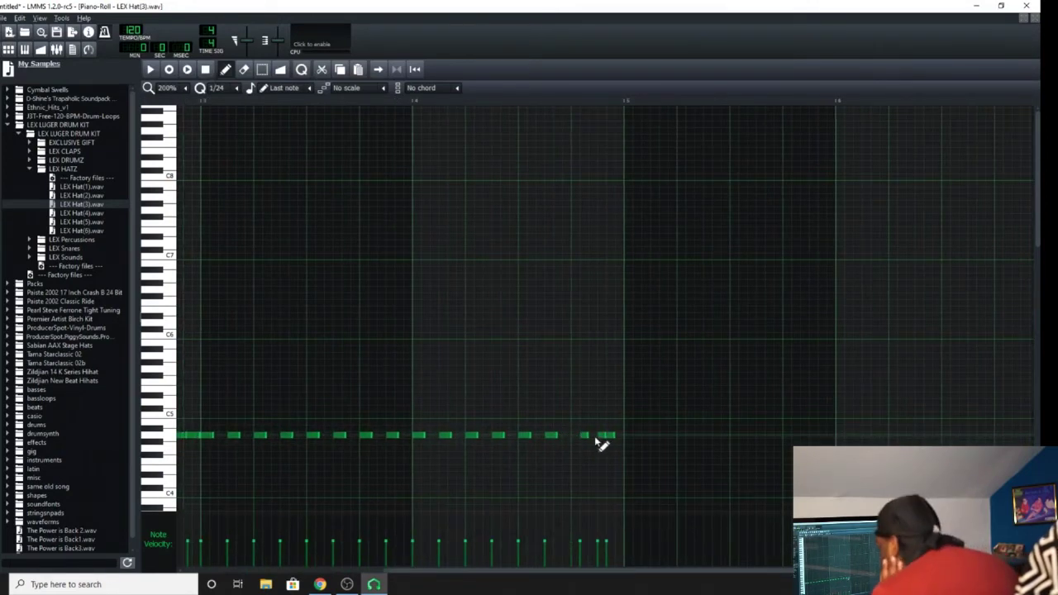
click(551, 435)
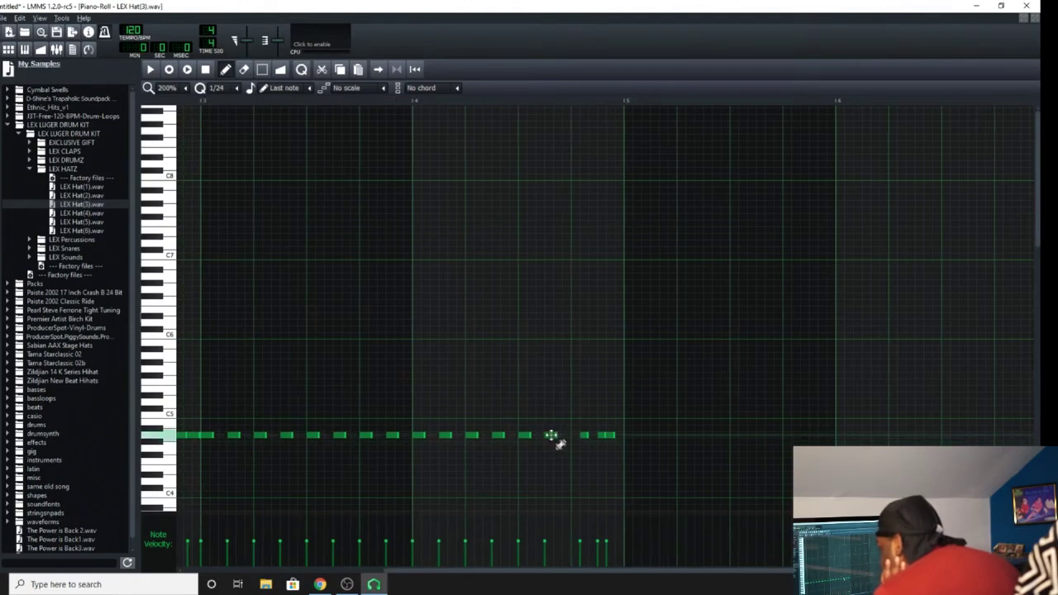
click(627, 436)
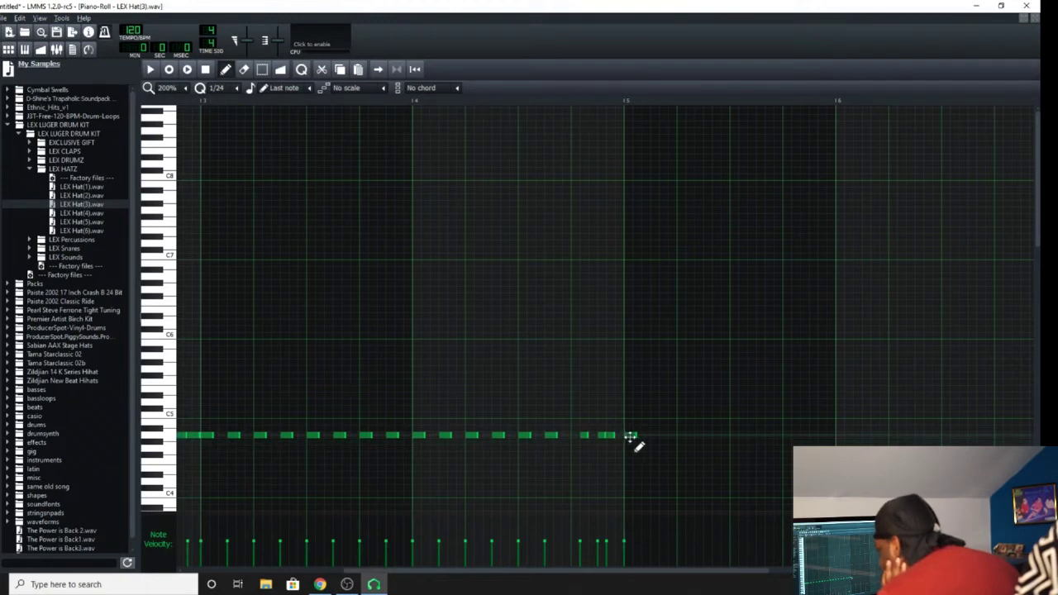
right_click(630, 436)
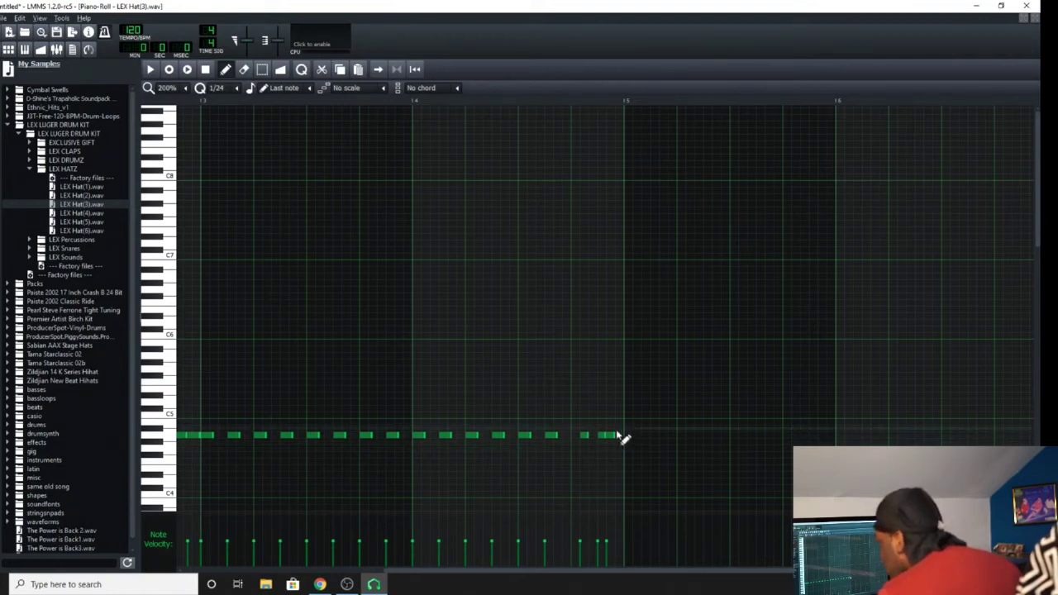
click(574, 435)
click(590, 436)
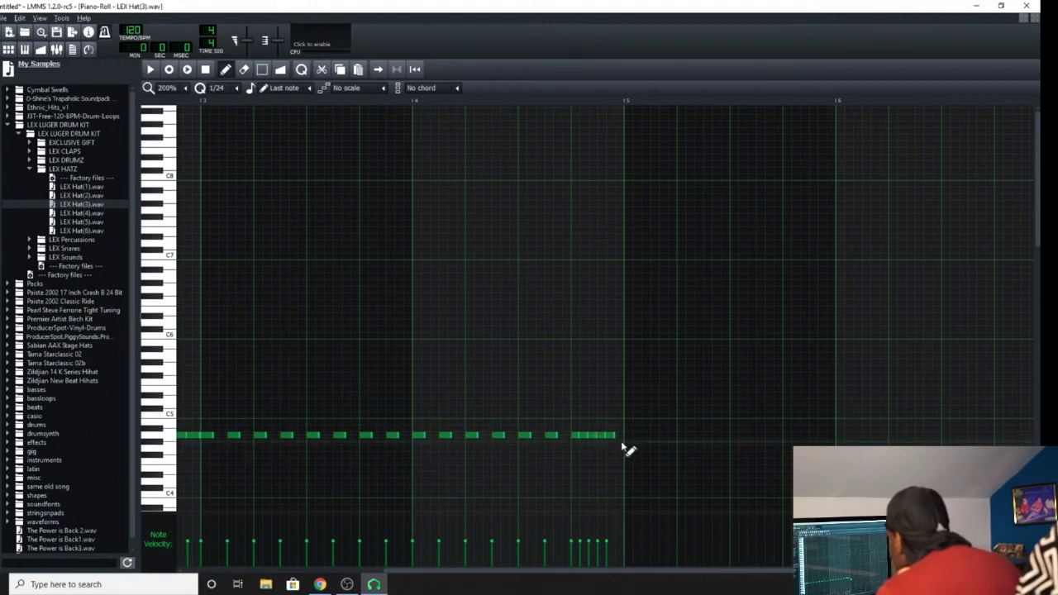
click(618, 435)
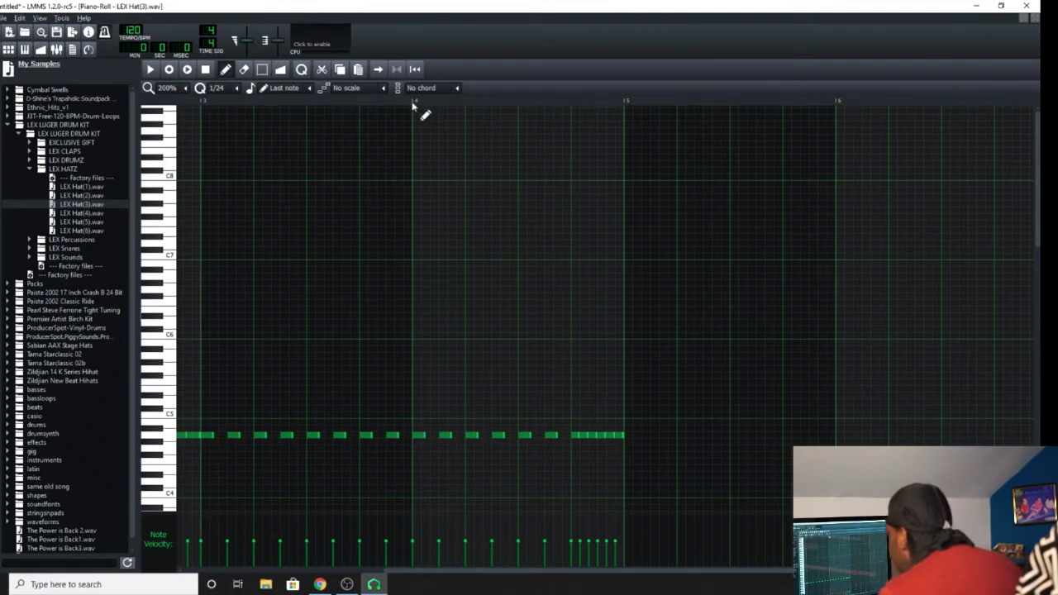
- Play the hi-hat pattern back from the start of bar 4 through the 1/24 roll, and stop playback
click(413, 103)
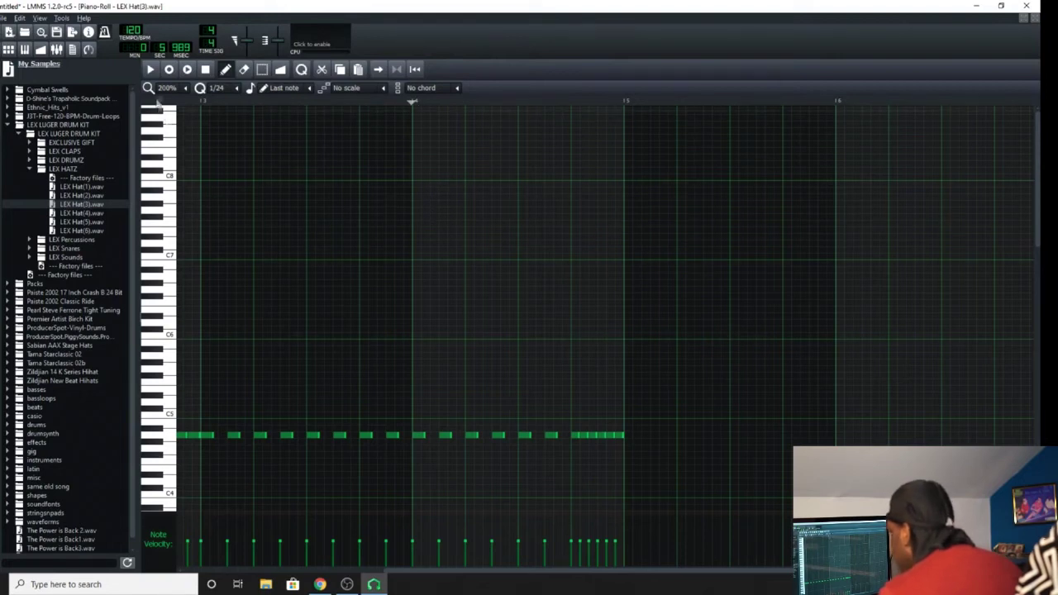
click(152, 75)
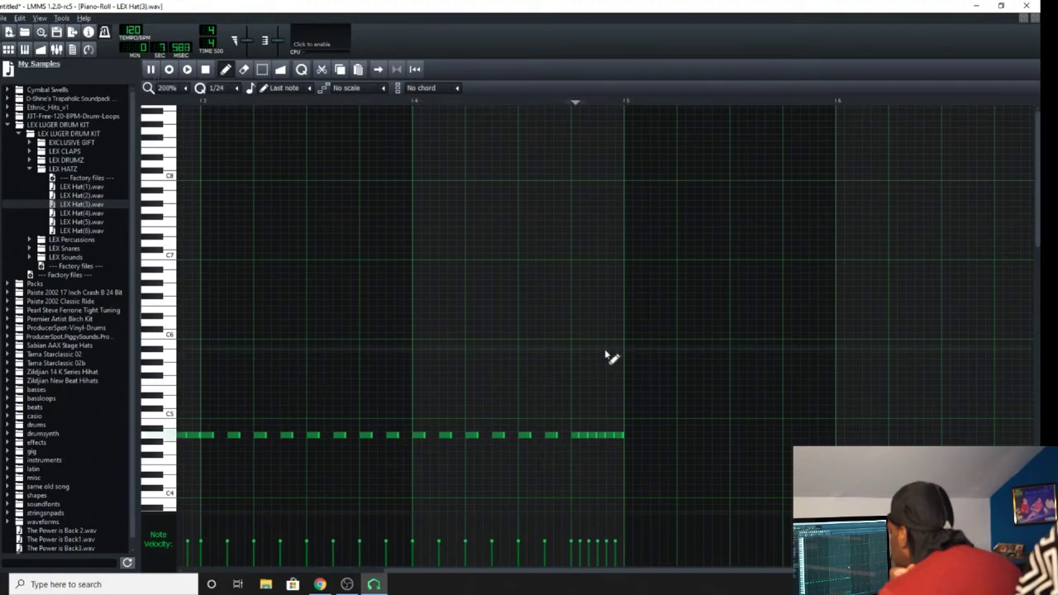
click(207, 71)
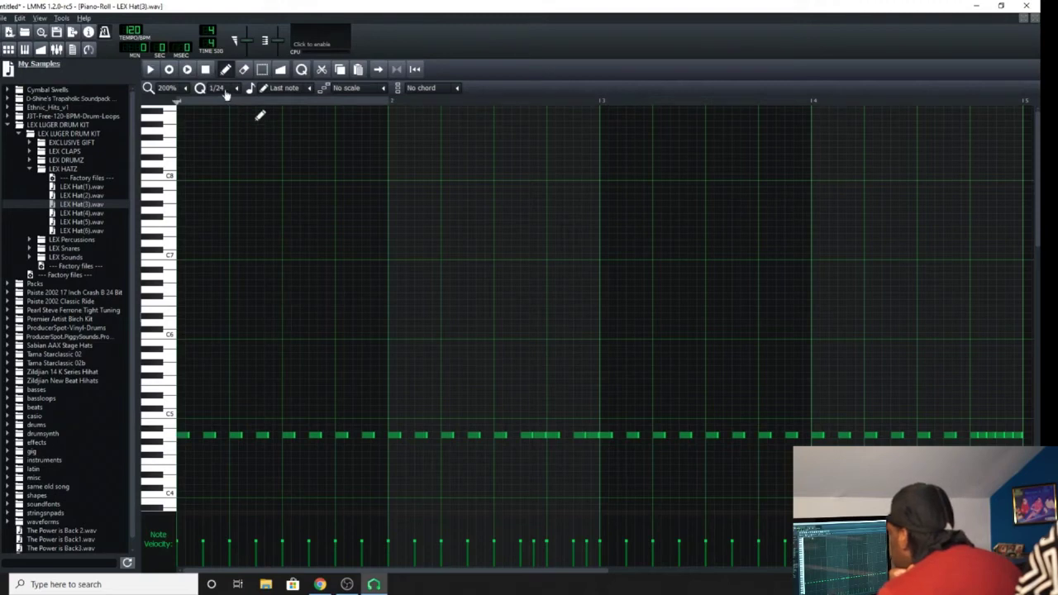
- Set the Piano-Roll quantization to 1/48 and delete the hi-hat note in the second half of beat 3 of bar 2
scroll(226, 92, down, 1)
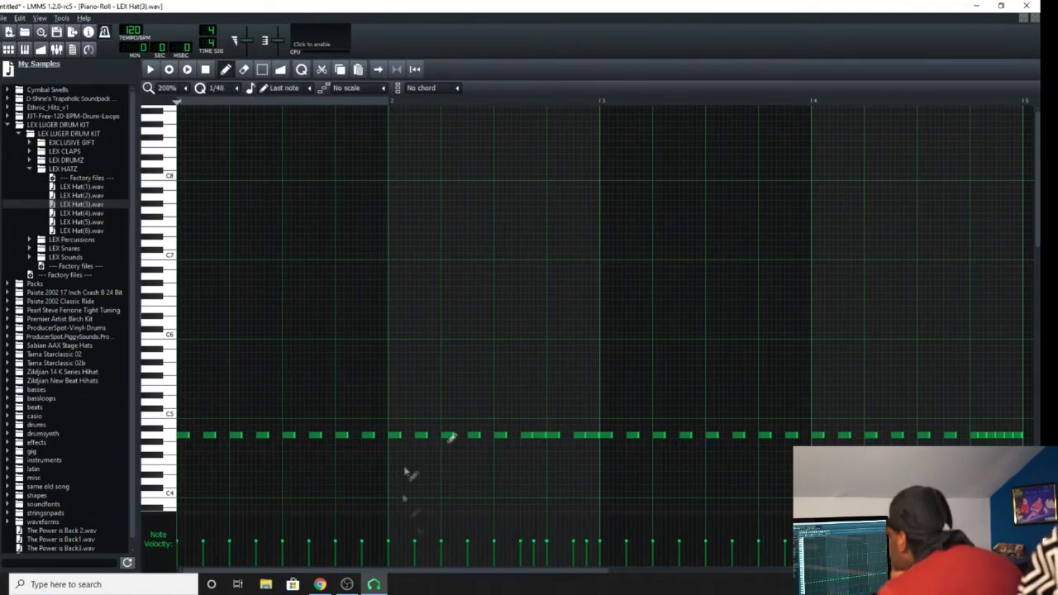
drag(438, 573, 517, 573)
right_click(372, 436)
right_click(382, 435)
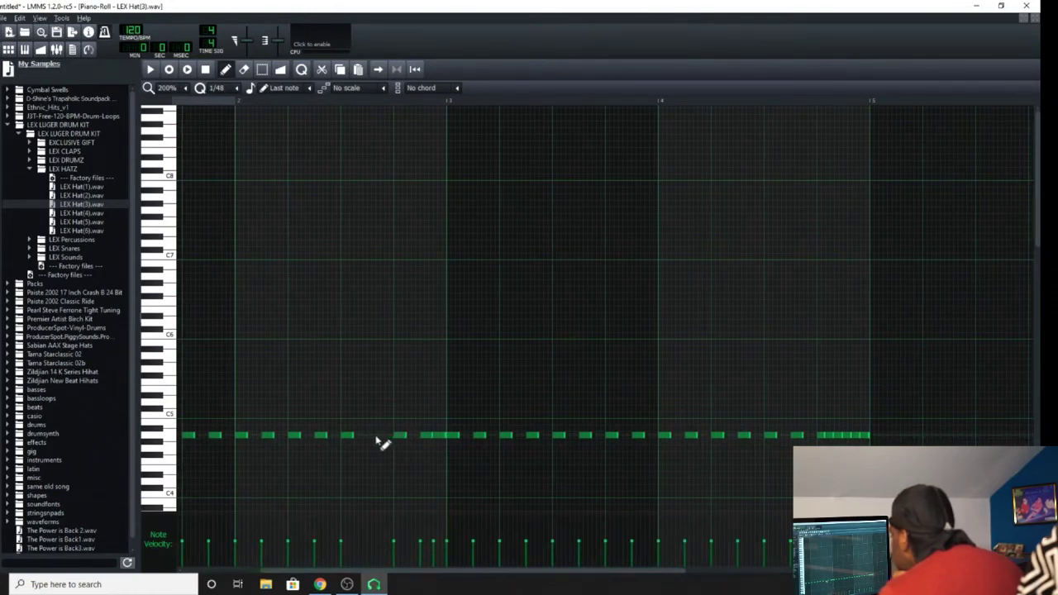
- Add a run of adjoining A4 hi-hat notes at 1/48 spacing from the second half of beat 3 into beat 4 of bar 2
click(370, 436)
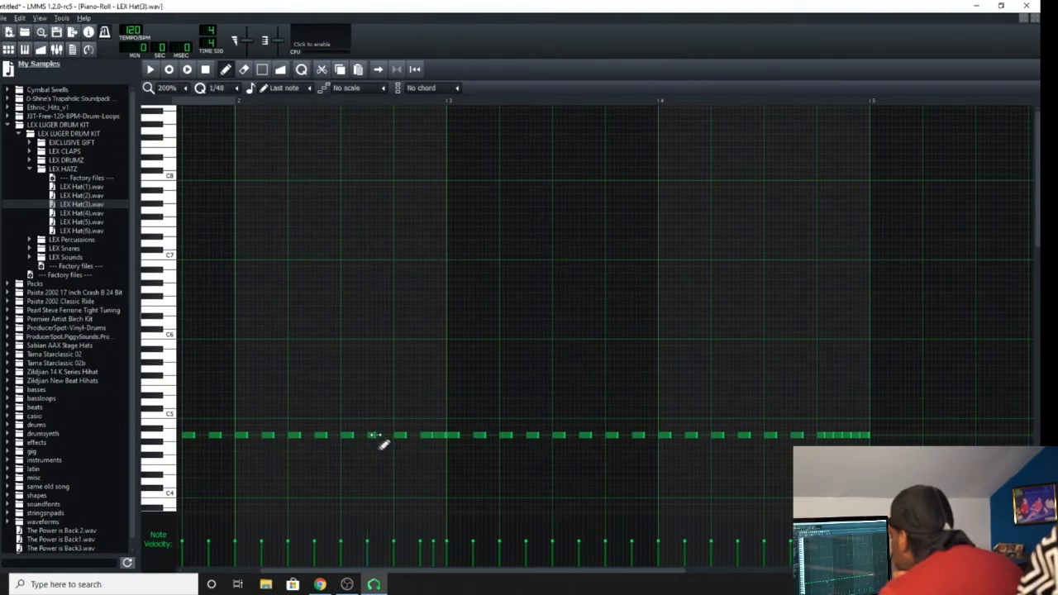
click(373, 436)
click(376, 435)
click(380, 435)
click(385, 435)
click(390, 435)
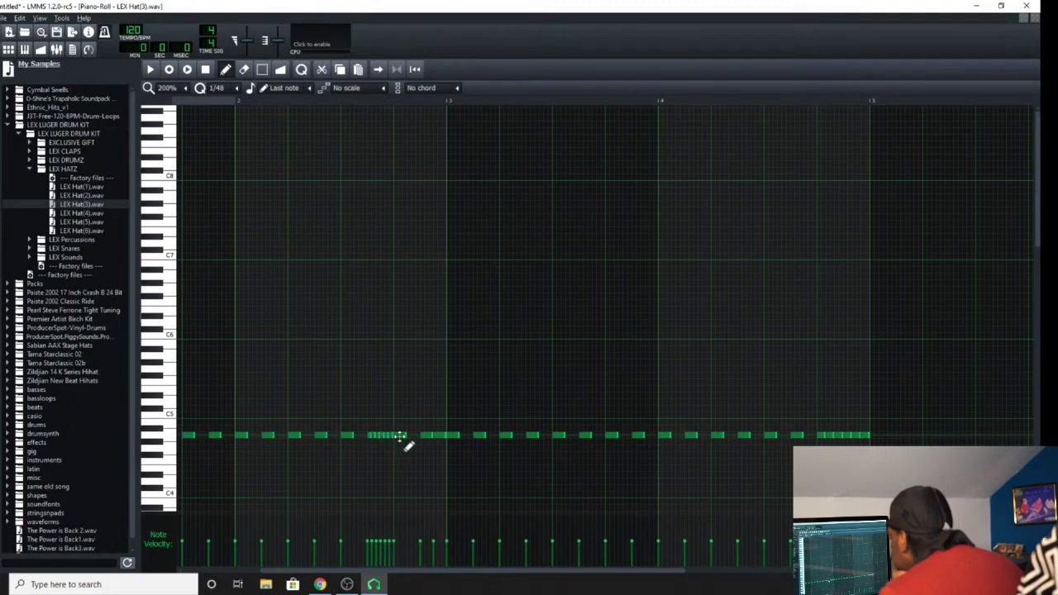
click(399, 435)
click(403, 436)
click(406, 435)
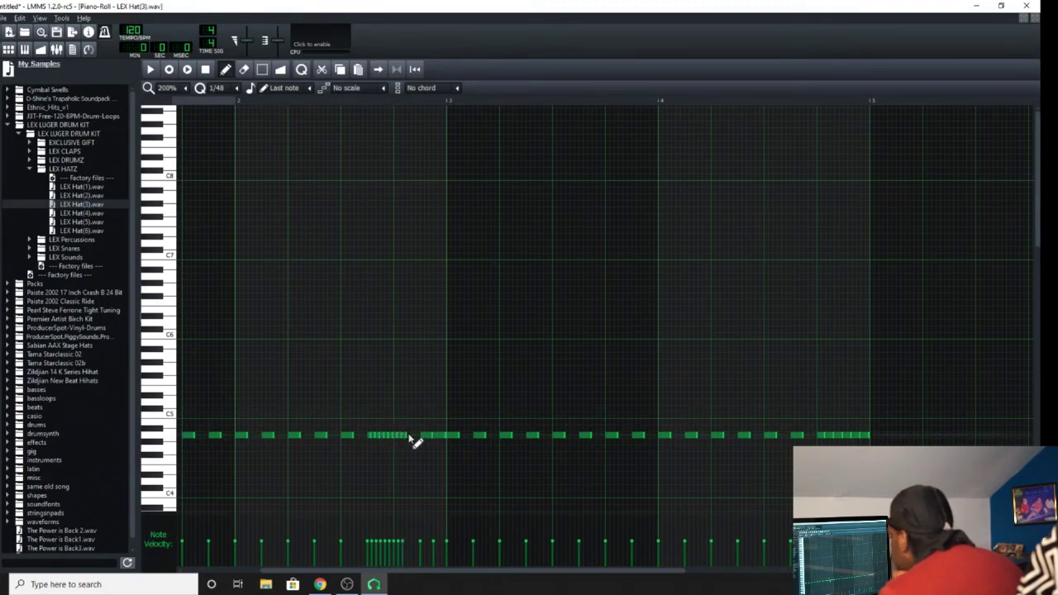
- Play back the hi-hat pattern to check the 1/48 roll, stop it, and set the quantization to 1/16
click(151, 70)
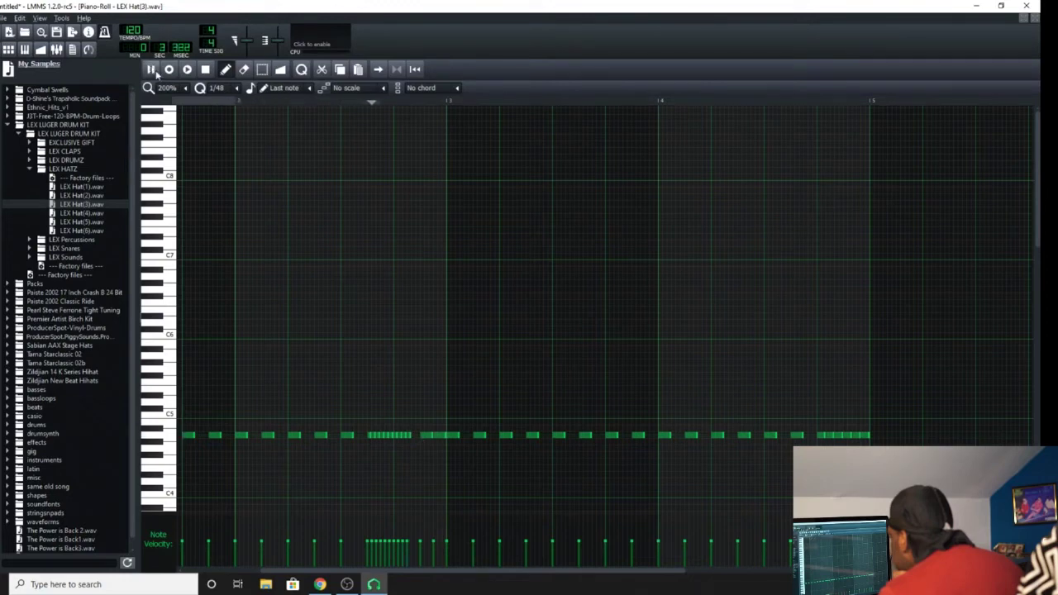
click(205, 69)
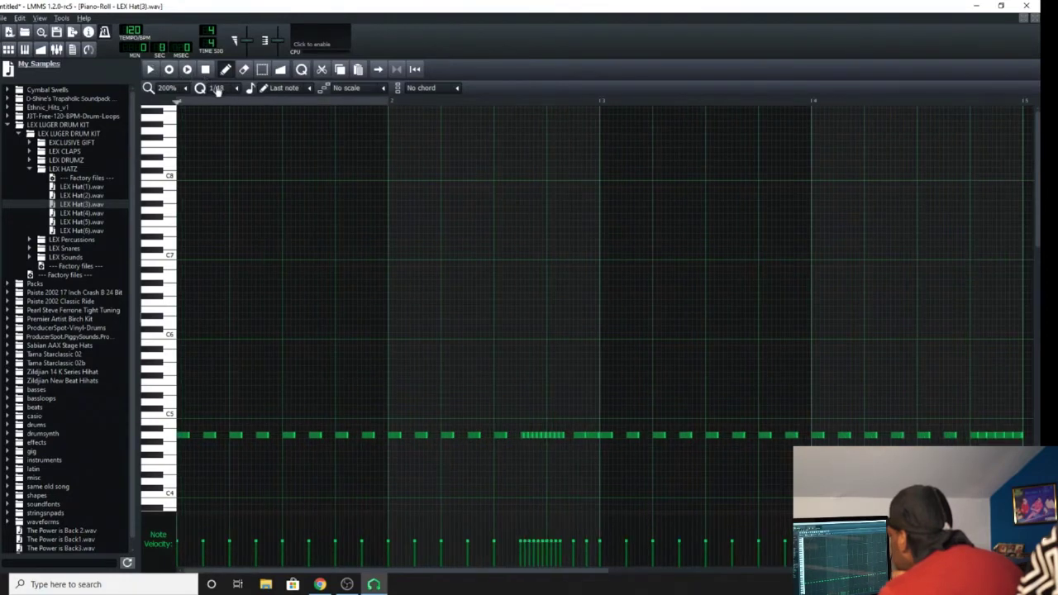
scroll(223, 89, up, 3)
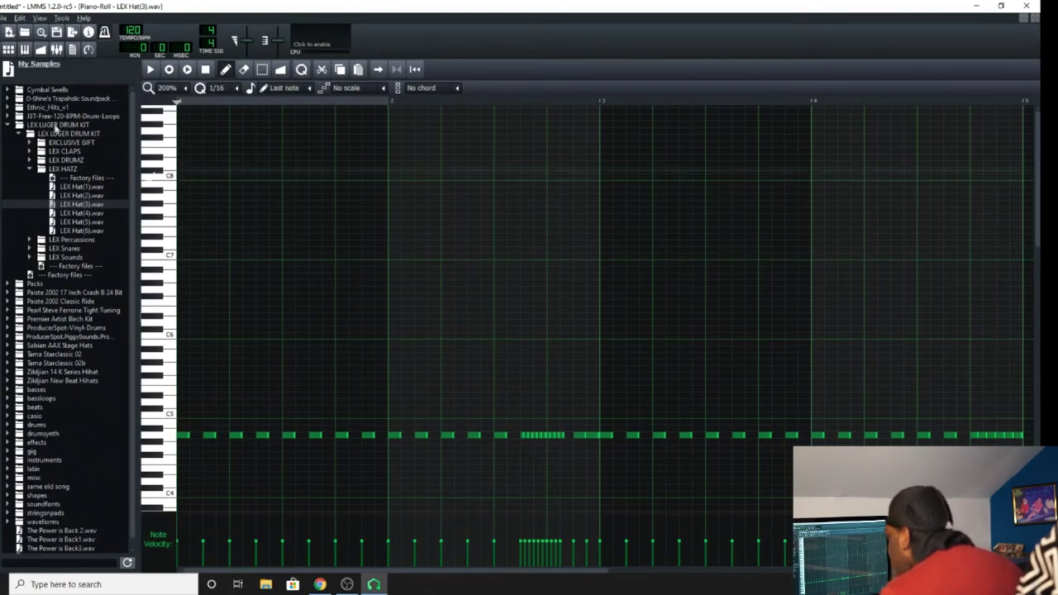
- Show the Song-Editor, start playback of the song and stop it
click(72, 48)
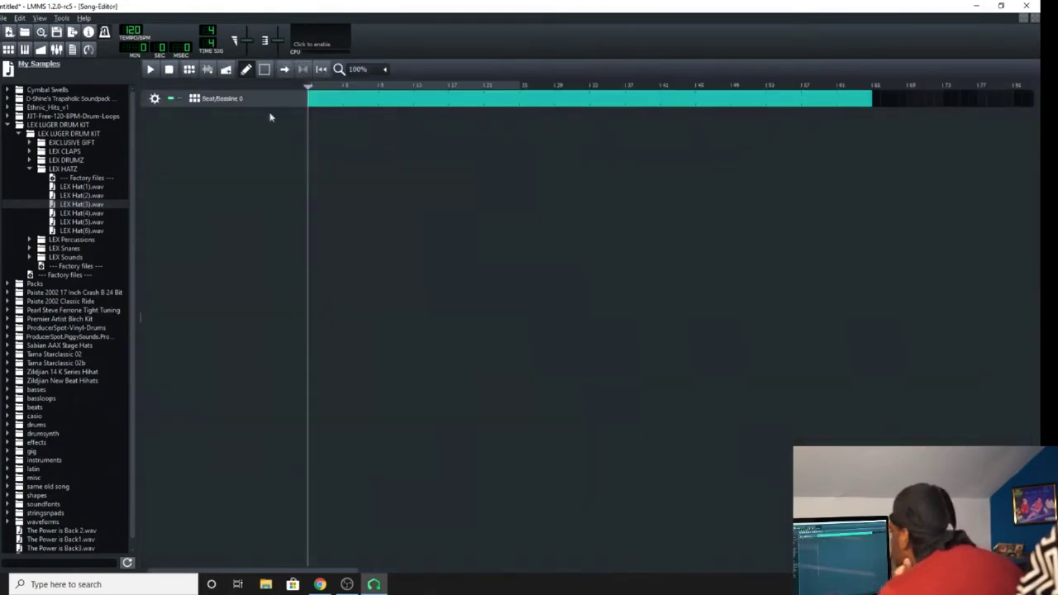
click(151, 72)
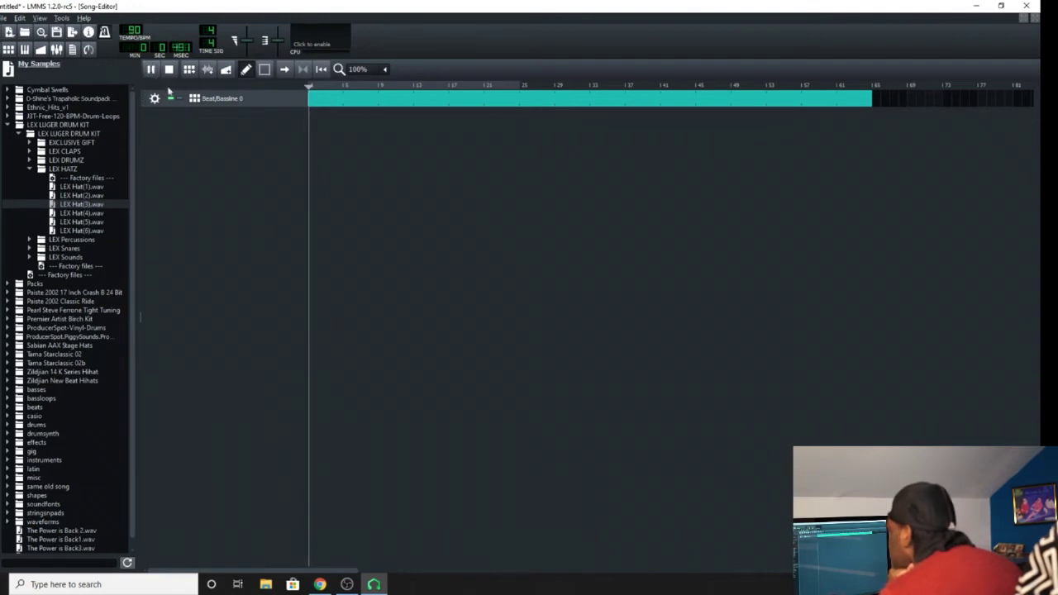
key(space)
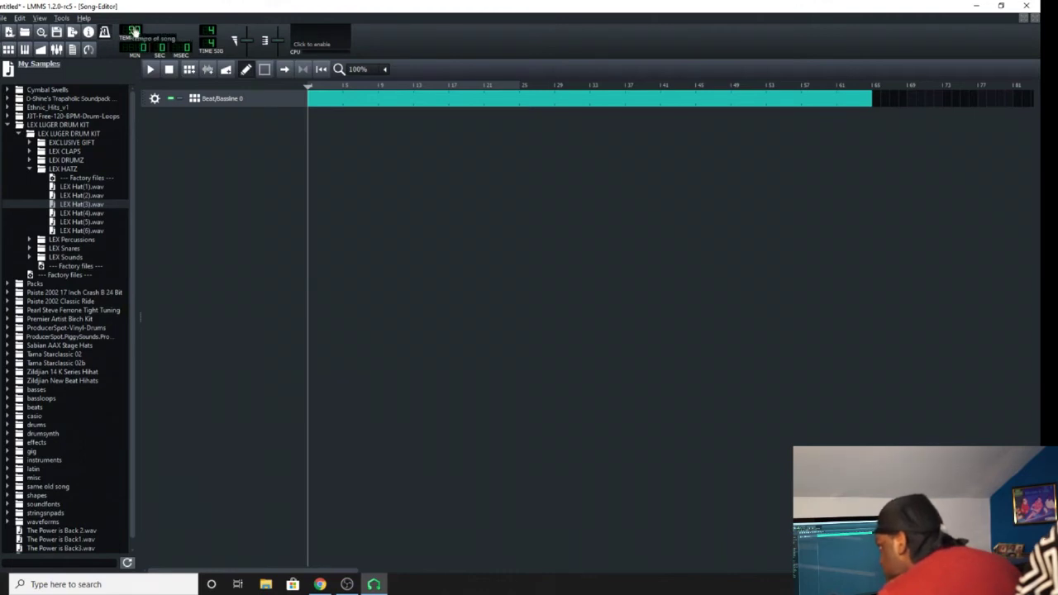
- Remove the song-global automation from the tempo and reset the tempo to 120 BPM
right_click(135, 35)
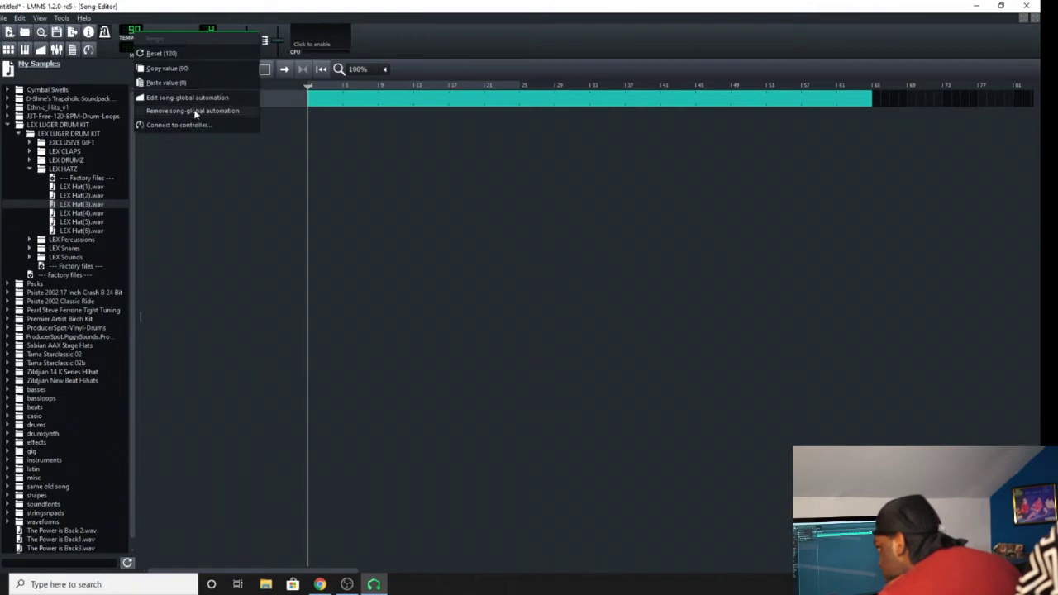
click(195, 114)
right_click(131, 35)
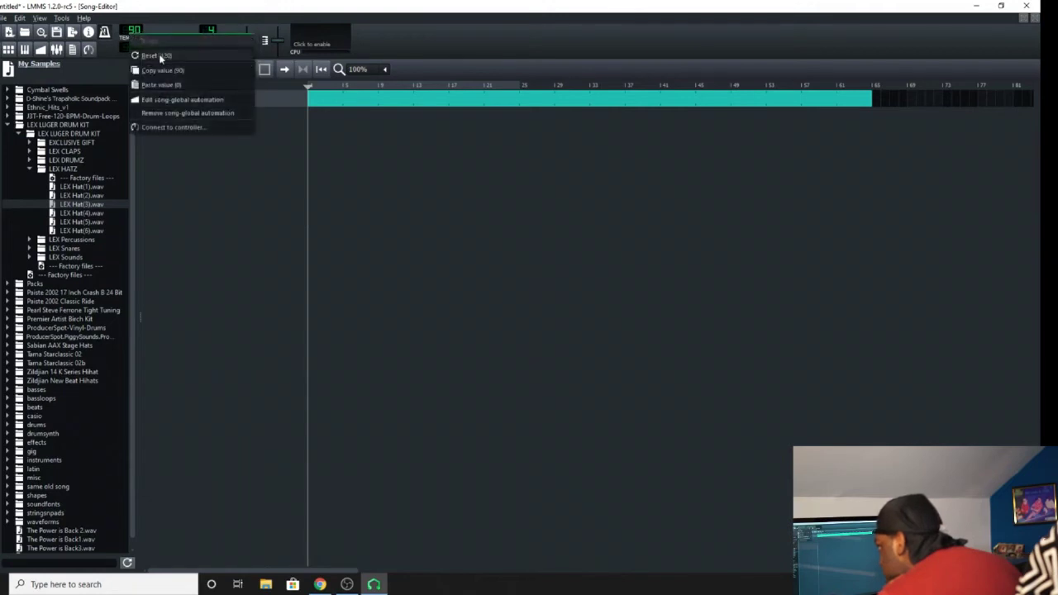
click(158, 55)
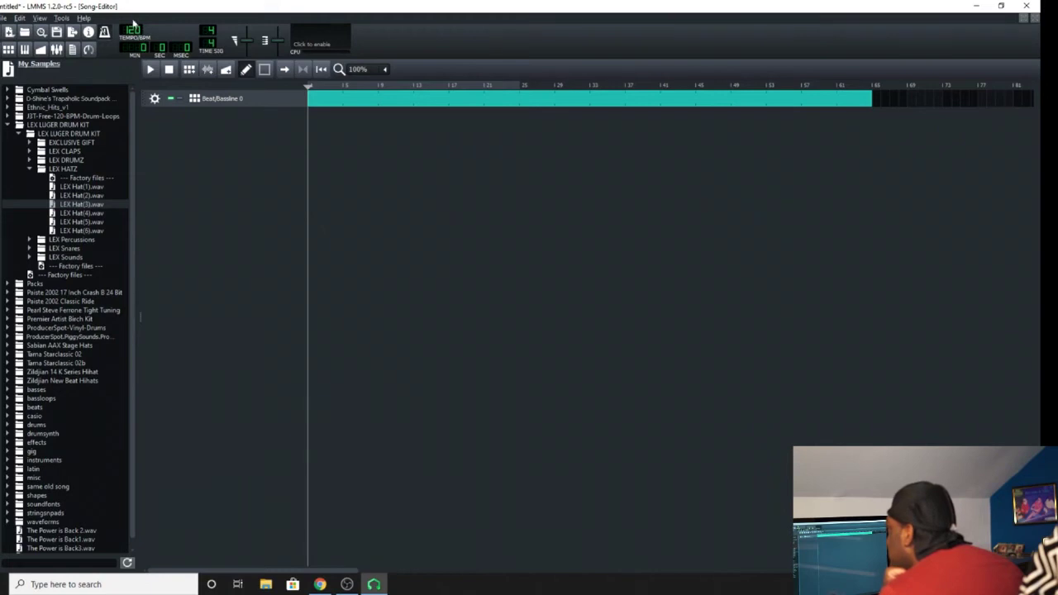
- Play the song from the start at the reset tempo and stop playback
right_click(133, 33)
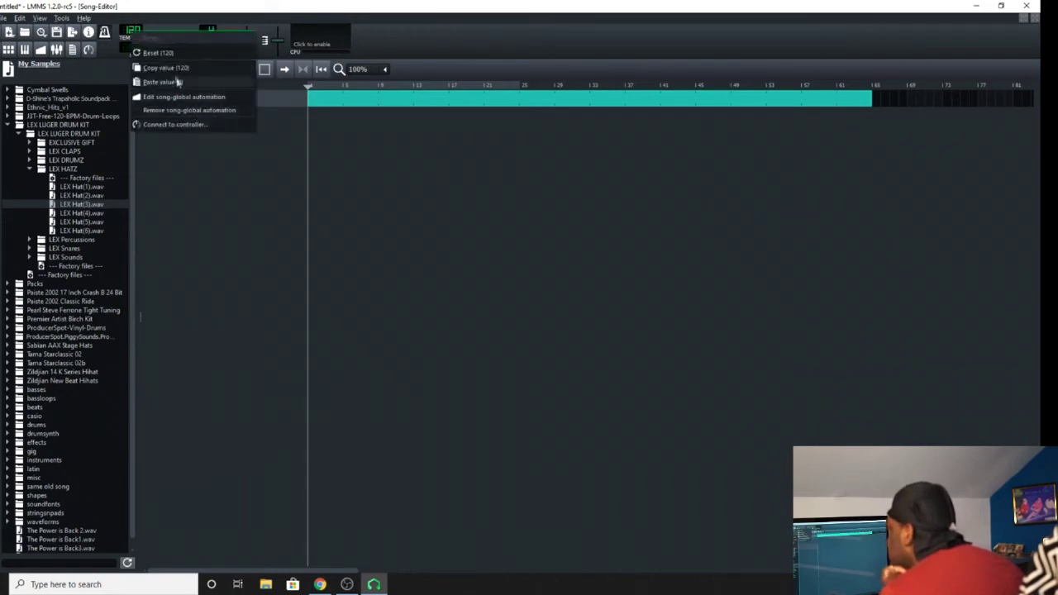
click(463, 30)
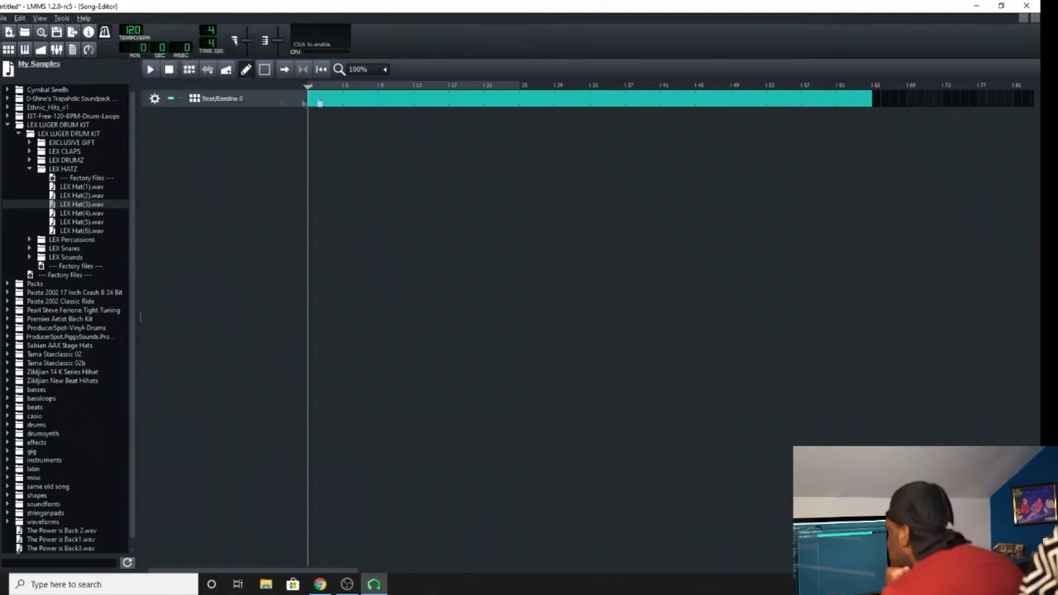
click(152, 69)
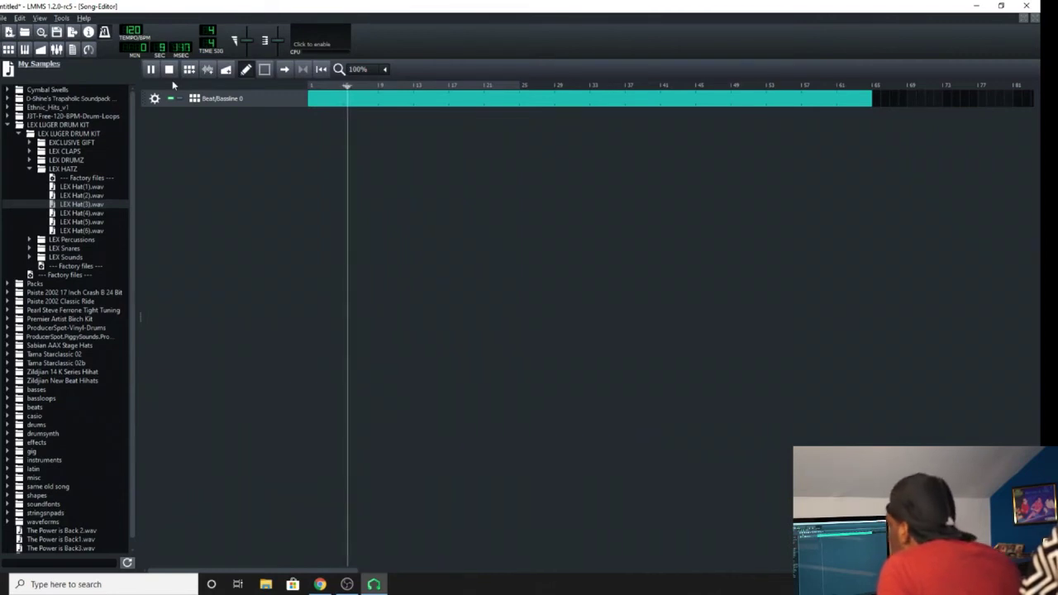
click(170, 70)
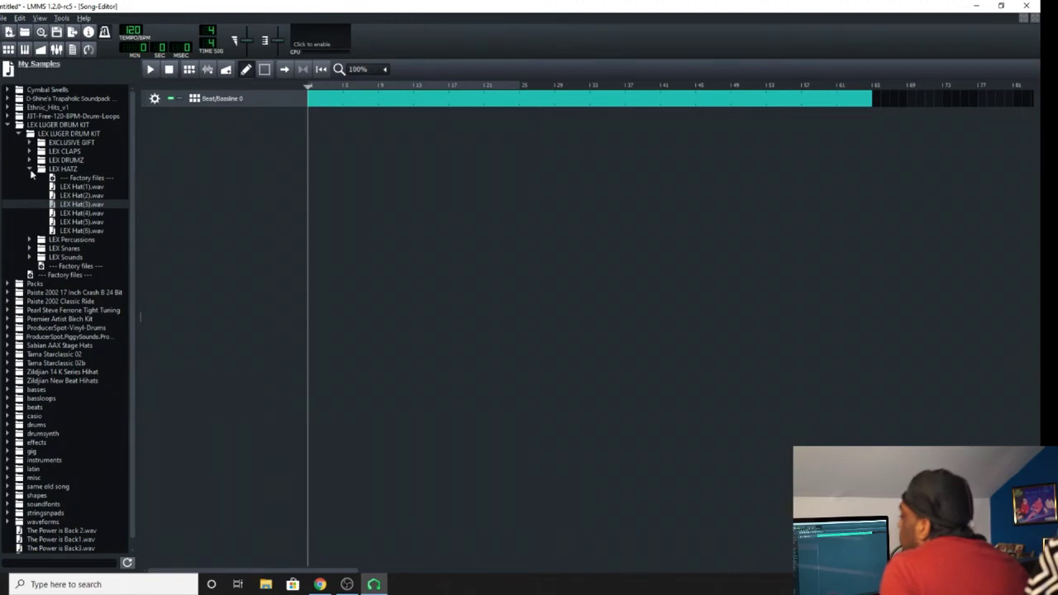
- Collapse the LEX HATZ folder and add a second Beat/Bassline track with a block at bar 1
click(30, 170)
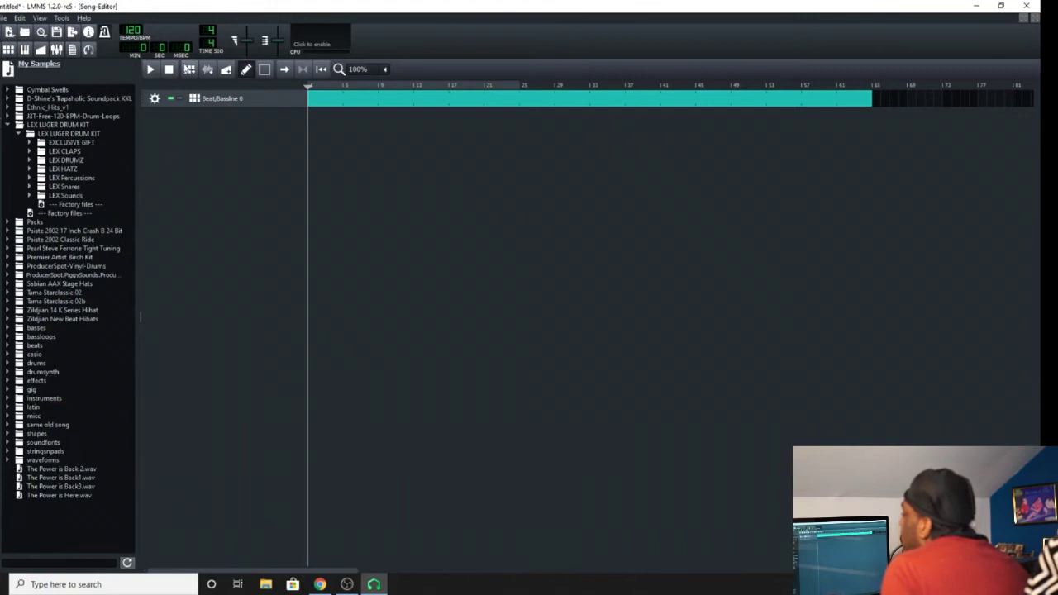
click(189, 69)
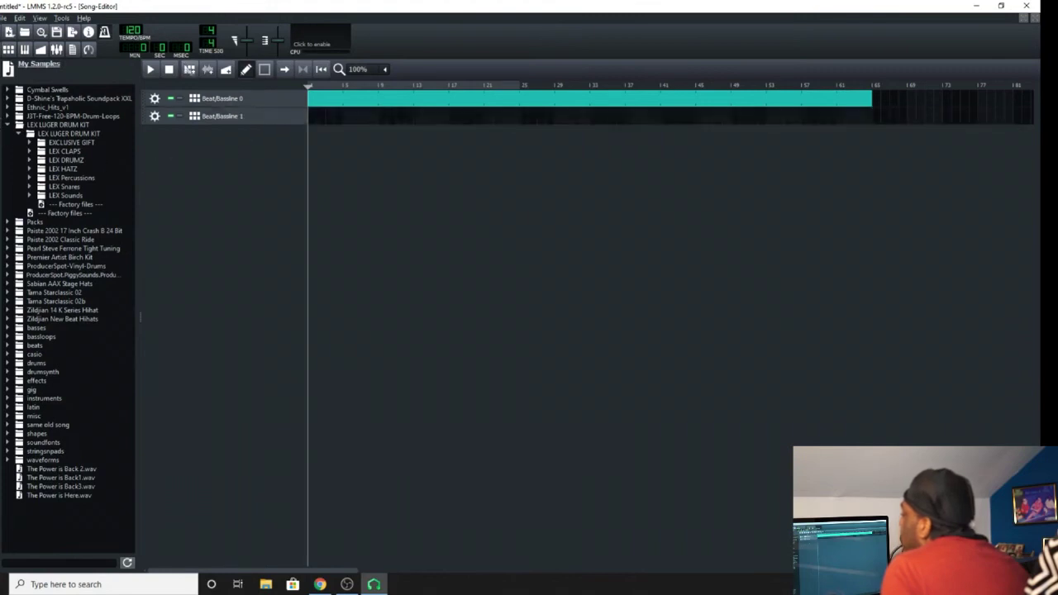
click(311, 118)
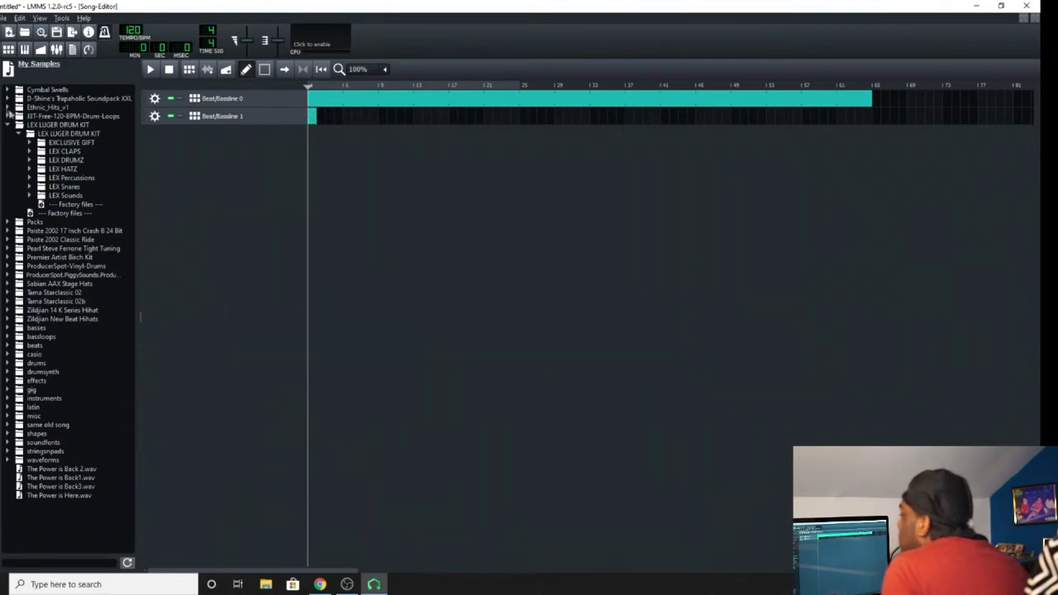
- Browse My Presets for the TripleOscillator folder and add its AnalogTimes.xpf preset as a new Song-Editor track
click(2, 91)
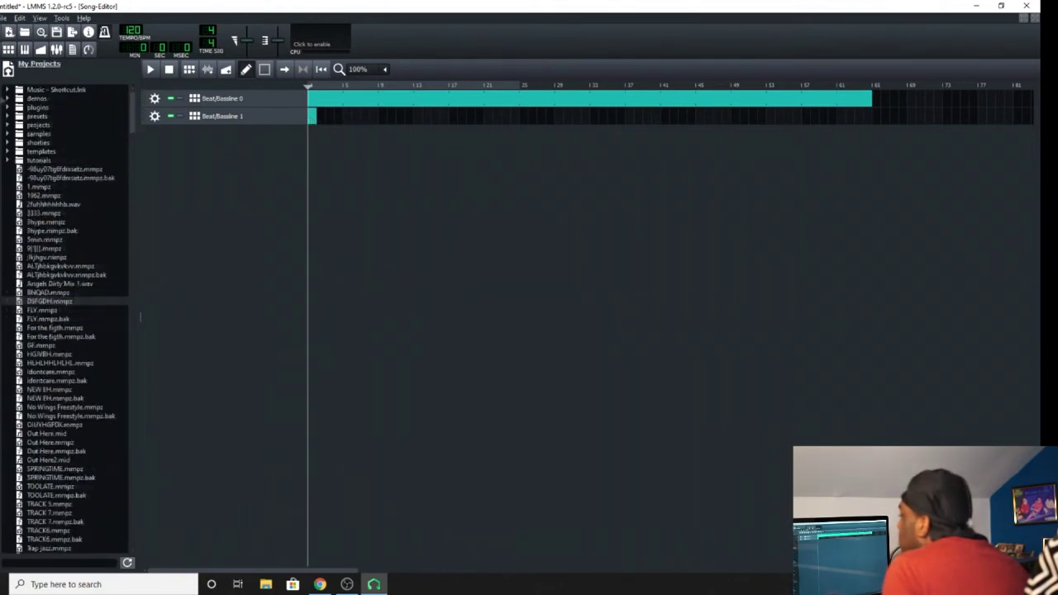
click(2, 239)
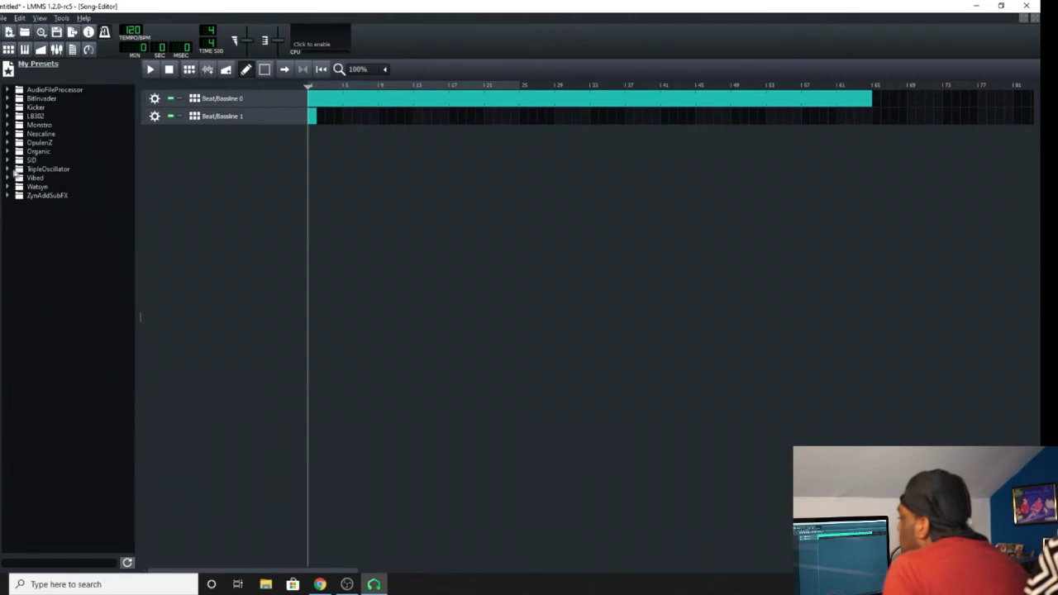
click(19, 171)
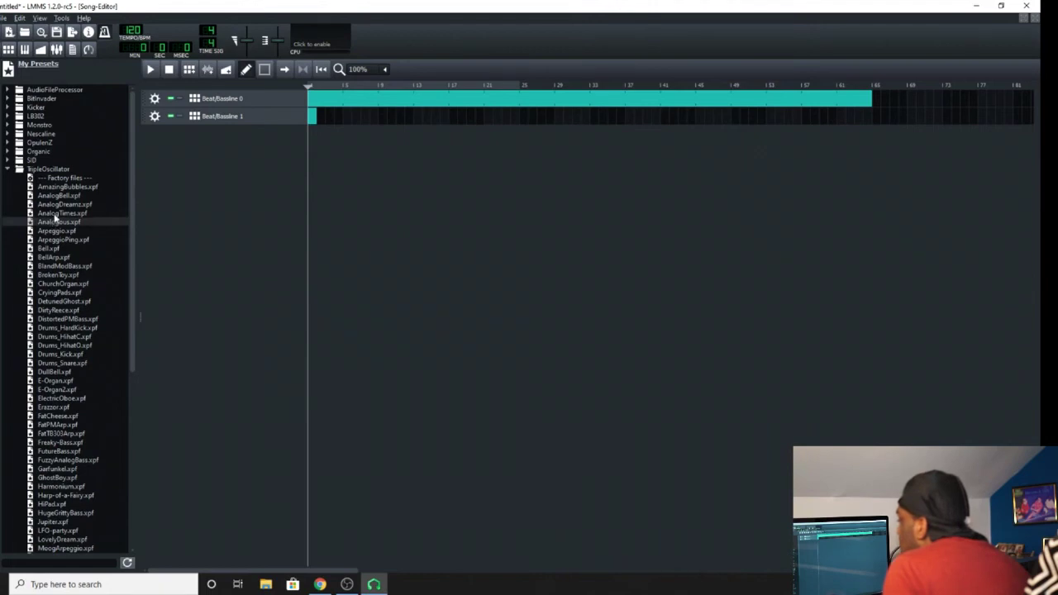
drag(56, 217, 178, 196)
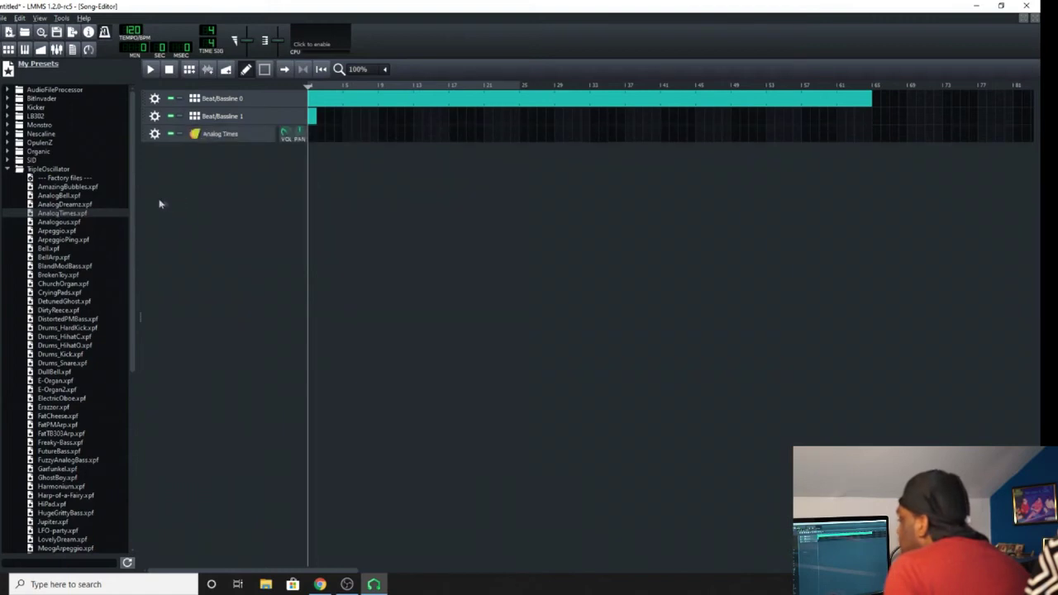
- Create a pattern at bar 1 of the Analog Times track and try out a note in its Piano-Roll
click(315, 138)
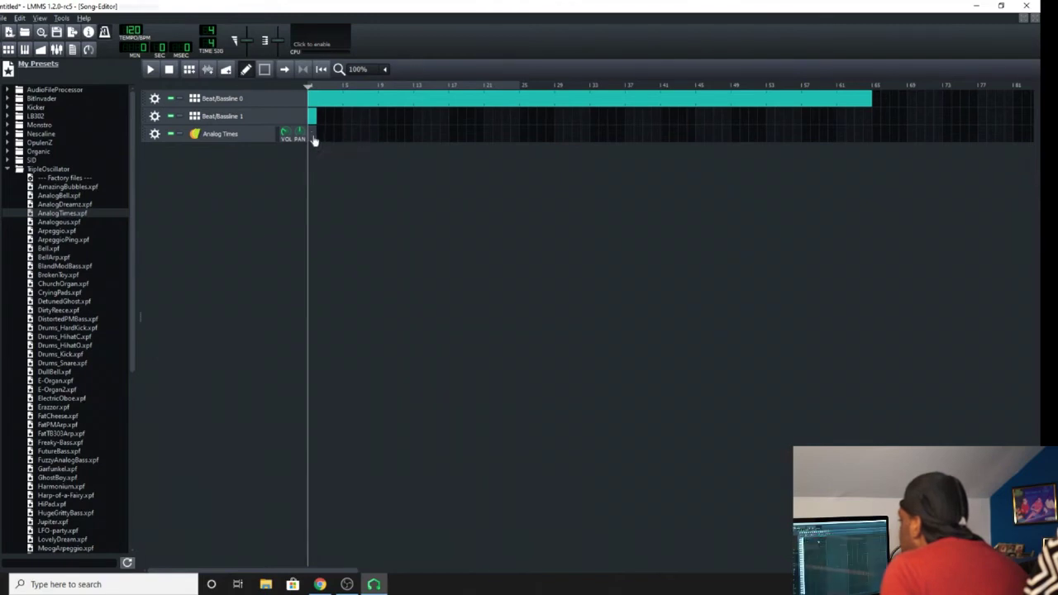
double_click(316, 138)
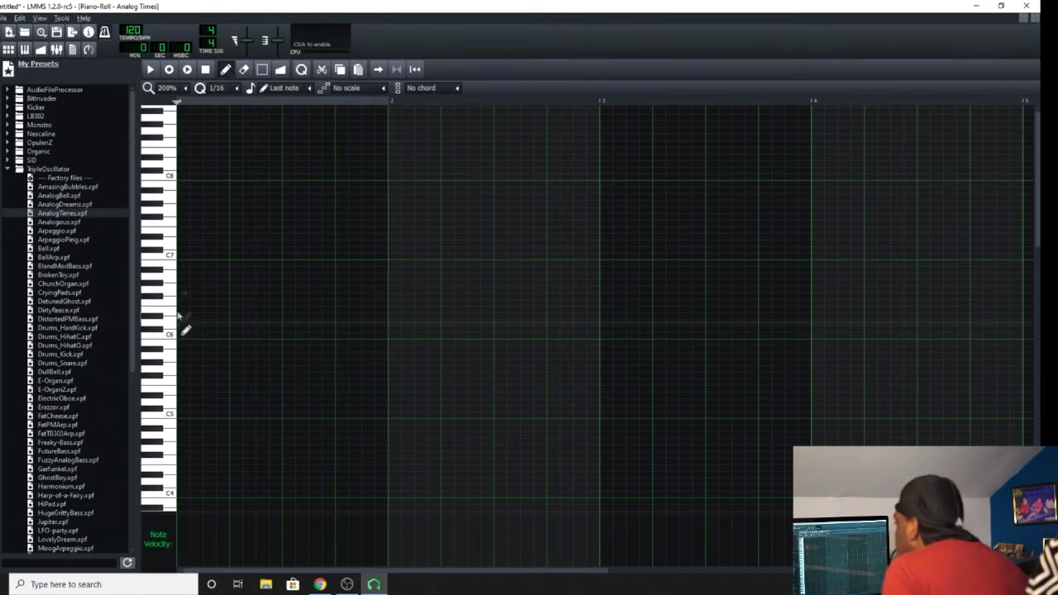
drag(204, 278, 243, 276)
right_click(217, 279)
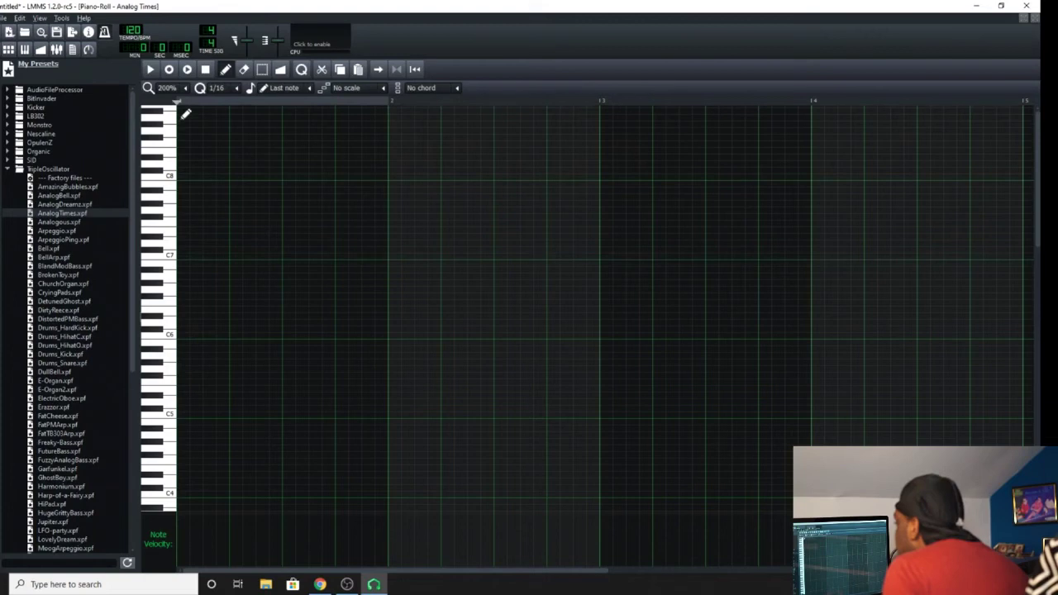
click(9, 51)
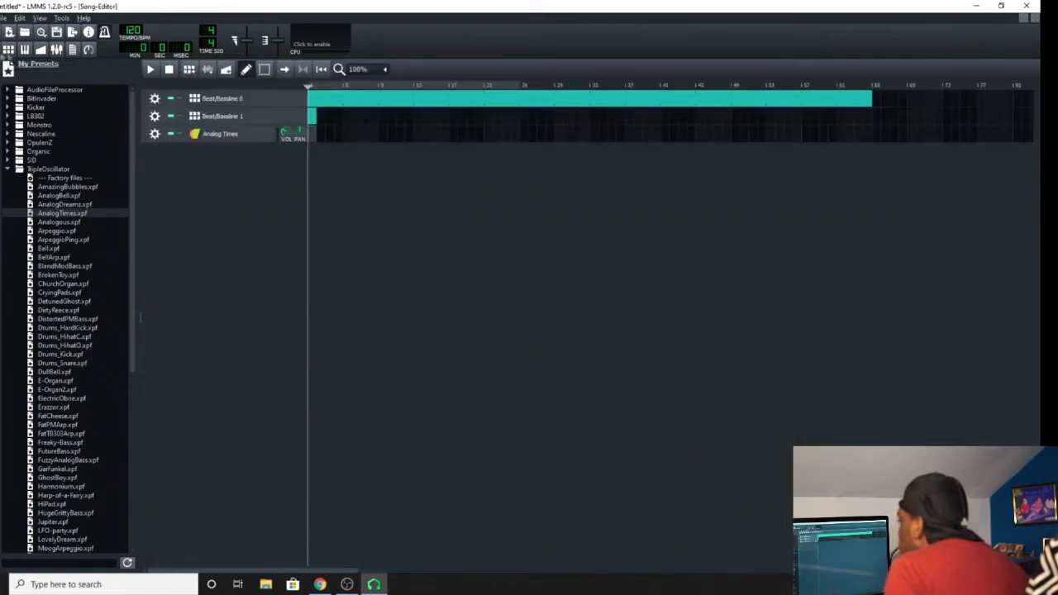
- Open the Analog Times instrument window, move it nearer to the tracks, and show its MIDI settings
click(220, 134)
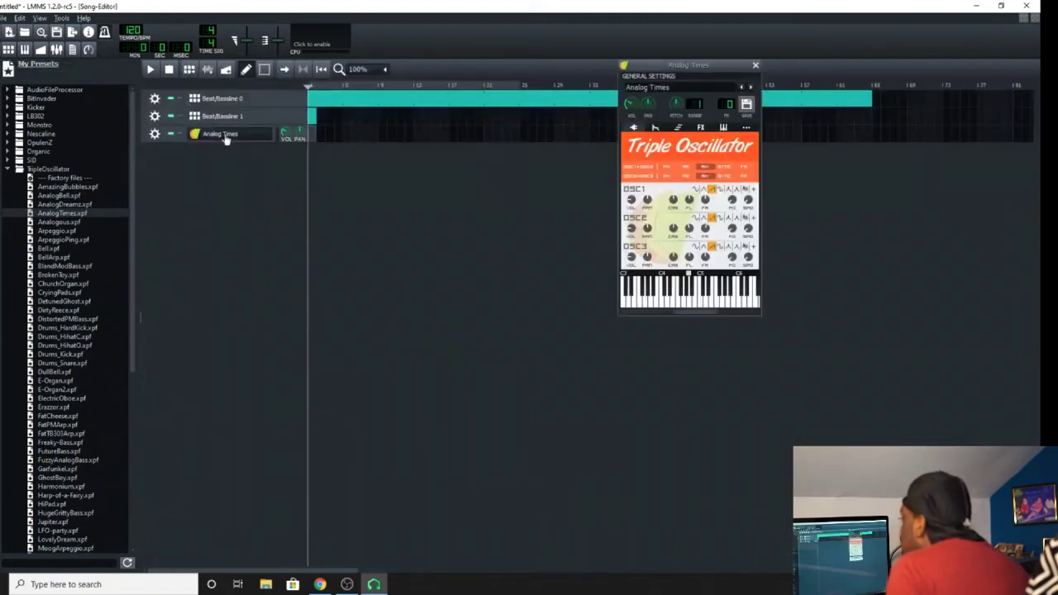
drag(693, 73, 415, 142)
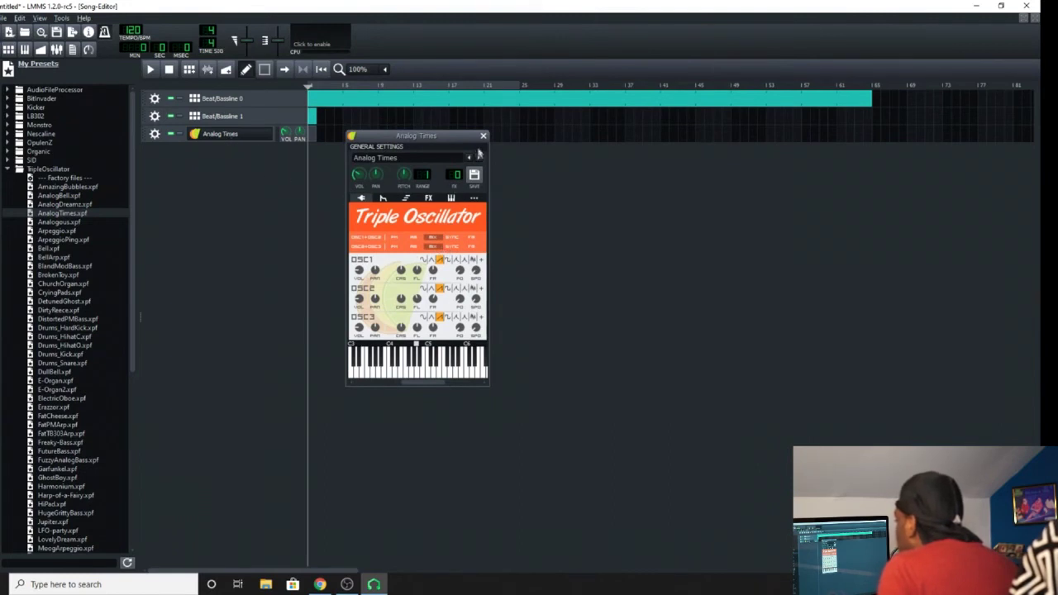
click(474, 199)
click(450, 198)
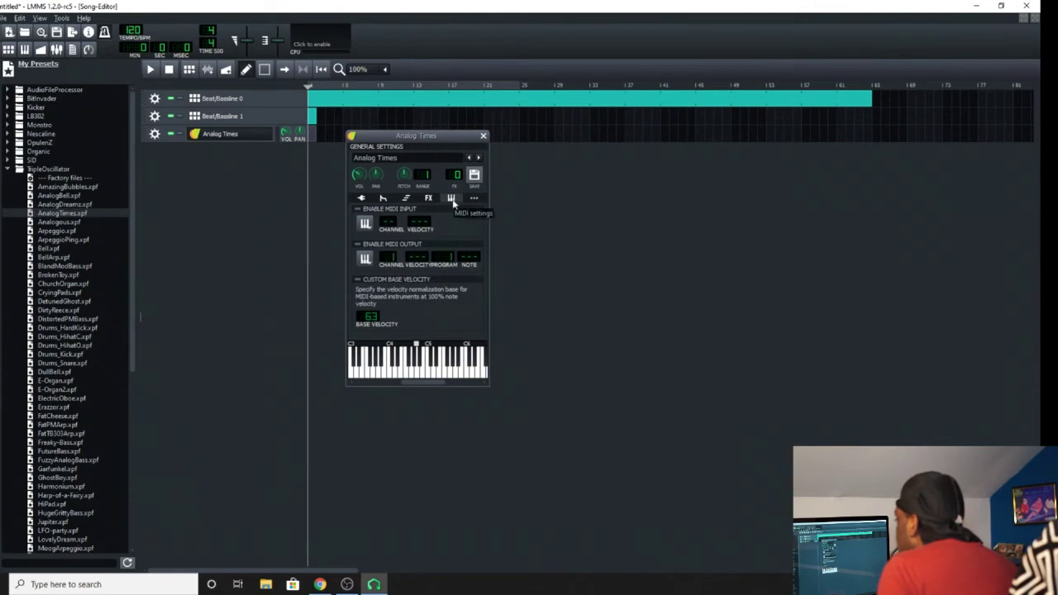
- Enable MIDI input for the Analog Times instrument, check its input device list, and close the instrument window
click(365, 221)
click(365, 221)
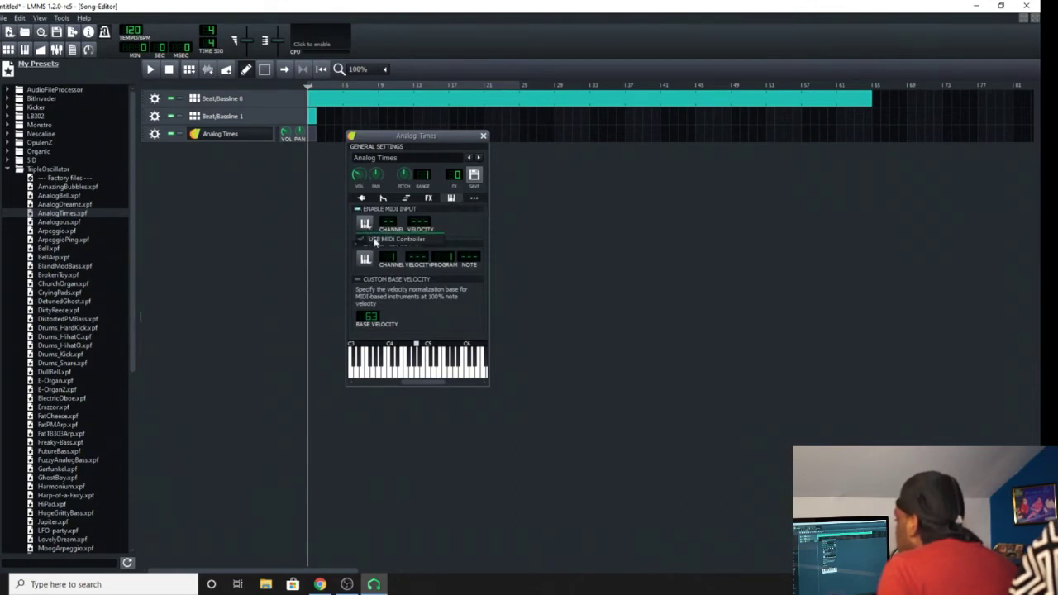
click(484, 135)
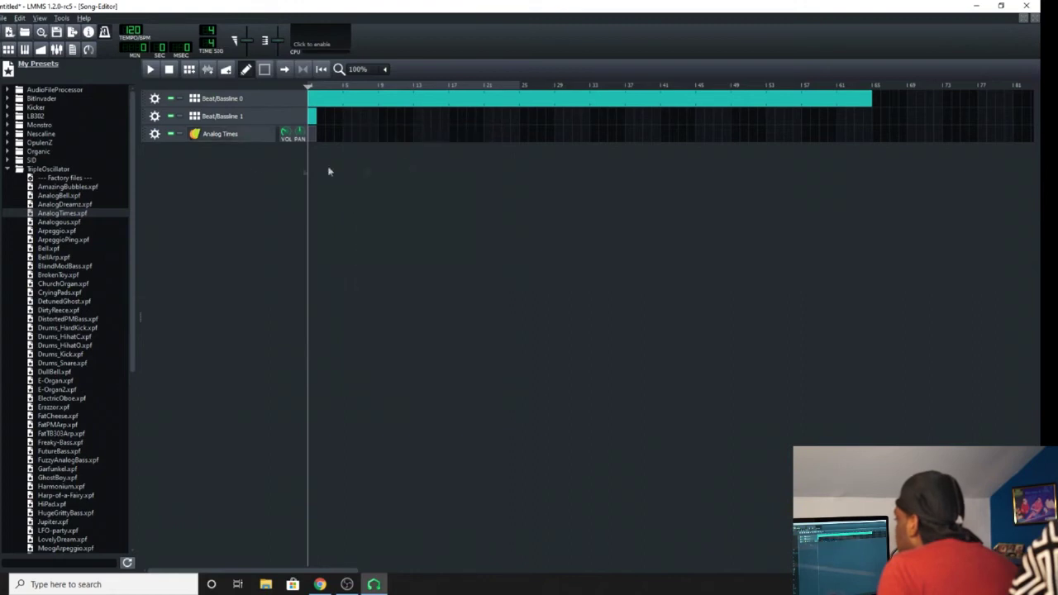
- Choose USB MIDI Controller as the Analog Times track's MIDI input and look at its empty pattern in the Piano-Roll
click(155, 135)
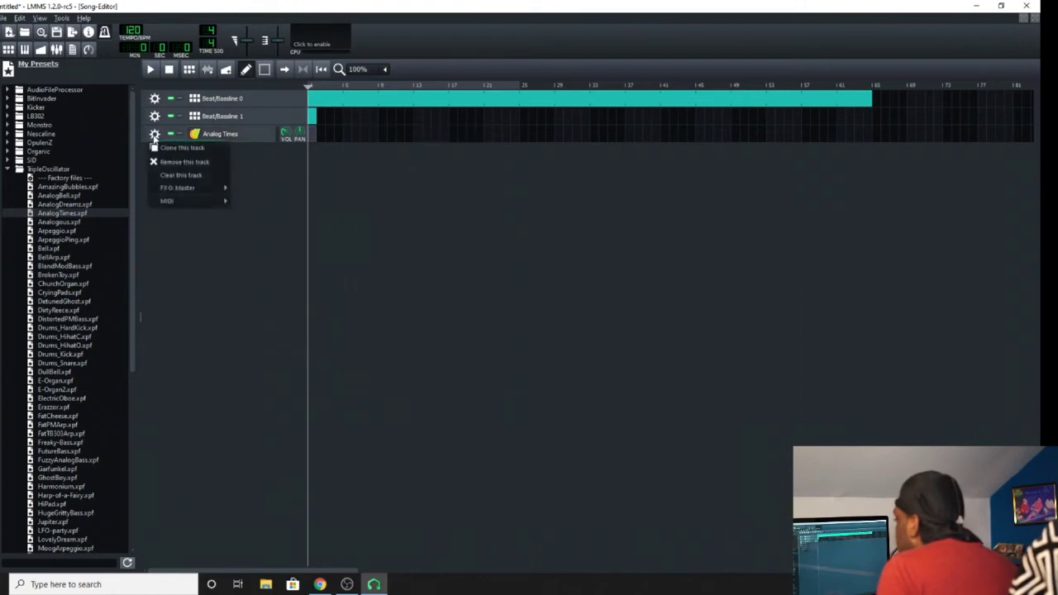
mouse_move(197, 202)
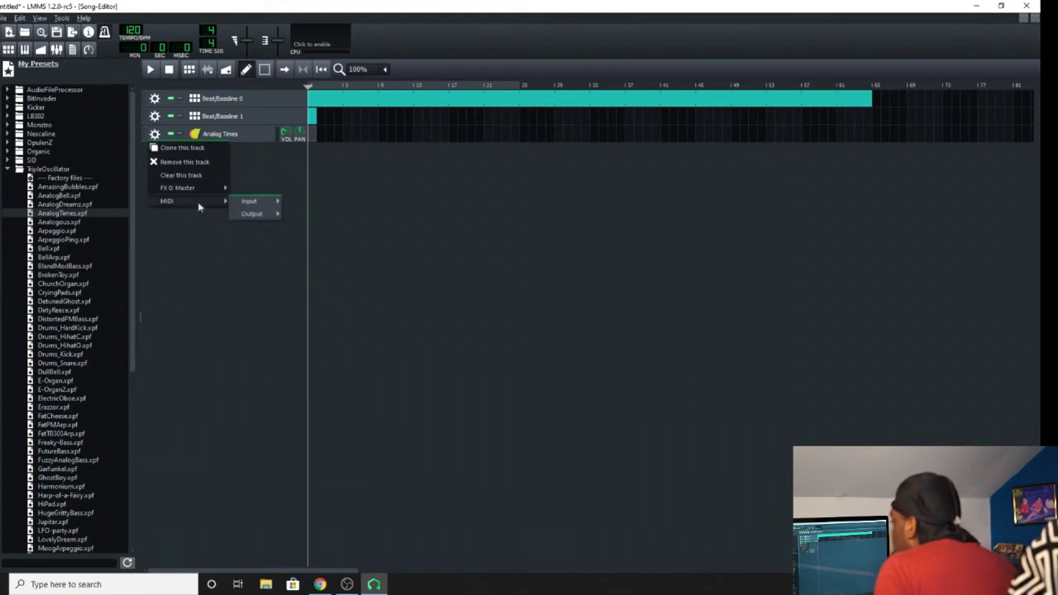
mouse_move(253, 204)
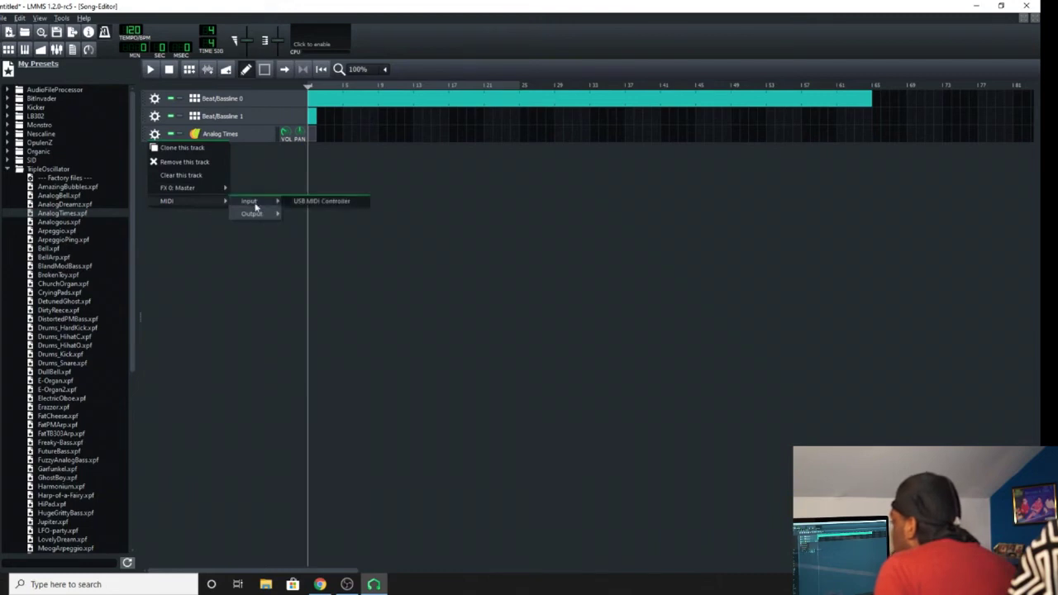
click(303, 203)
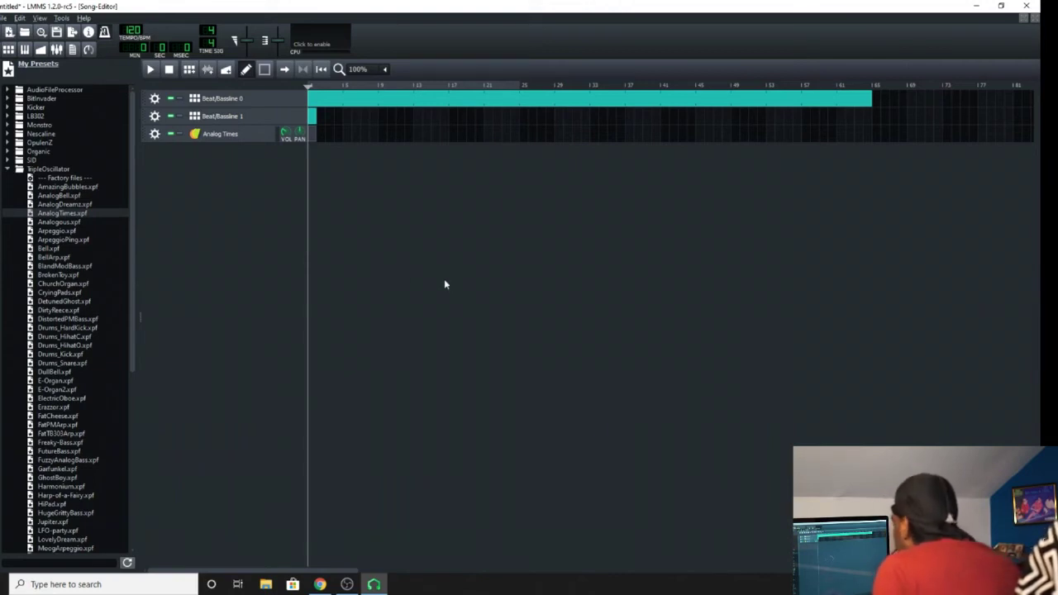
double_click(311, 137)
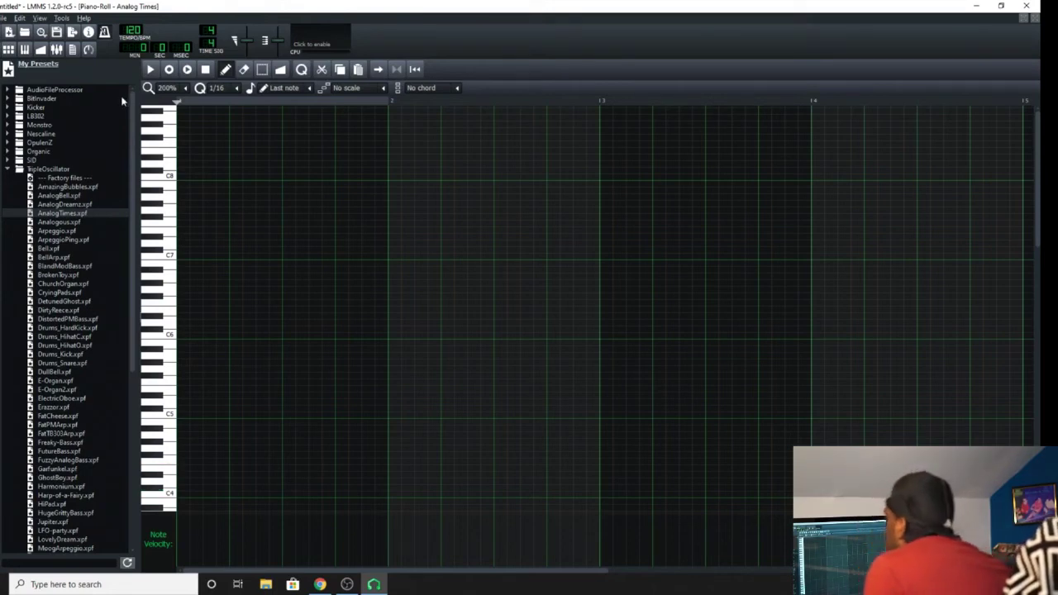
key(F5)
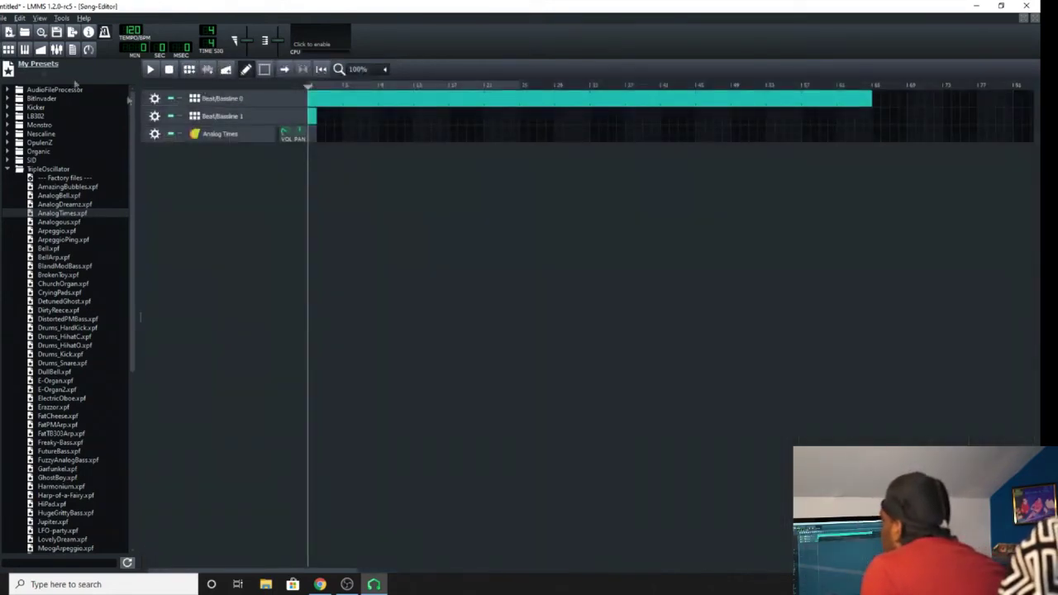
- Open the Analog Times instrument, try the triangle wave on OSC1, and return OSC1 to the saw wave
click(222, 137)
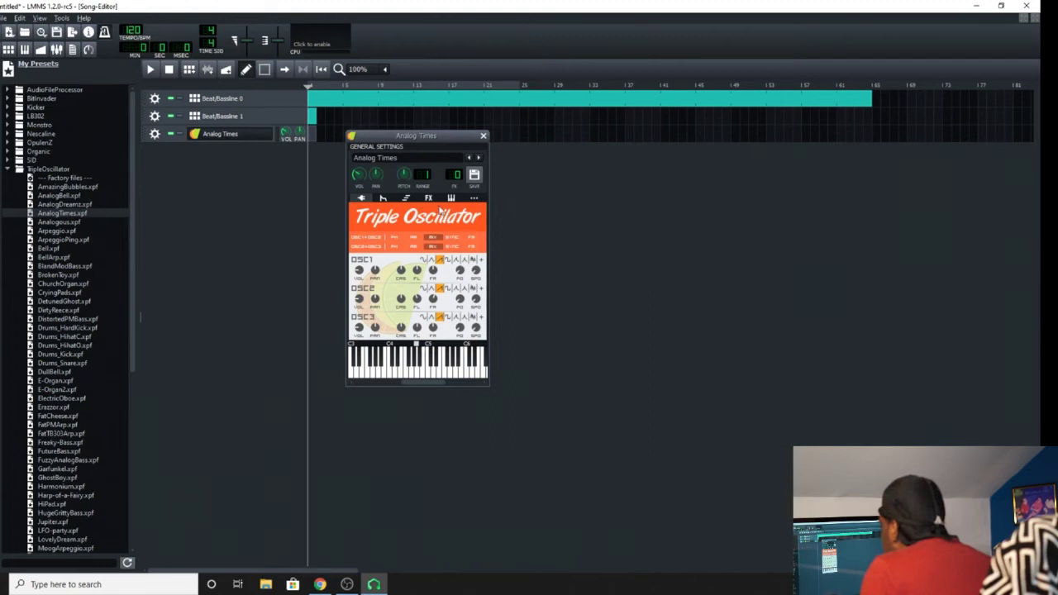
click(431, 260)
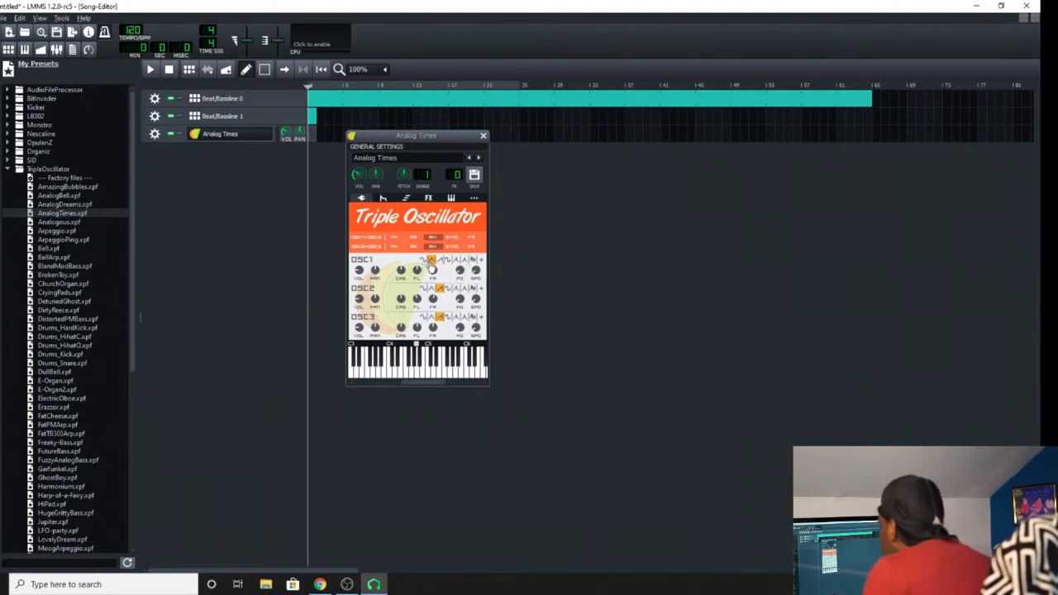
click(446, 260)
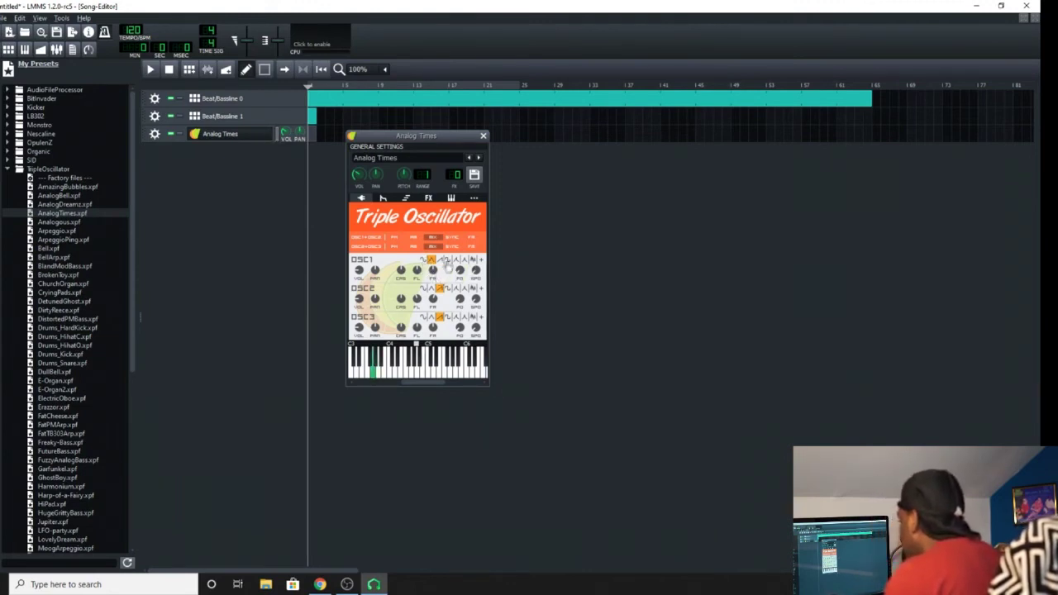
click(438, 260)
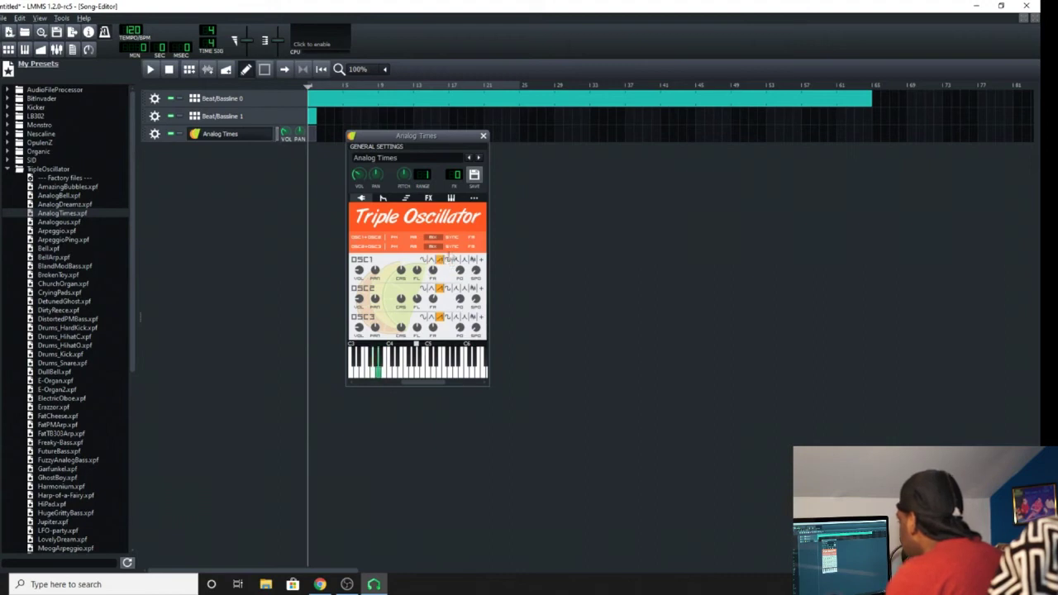
- Try SYNC and AM oscillator modulation, and settle on PM for OSC1+OSC2 and MIX for OSC2+OSC3
click(451, 246)
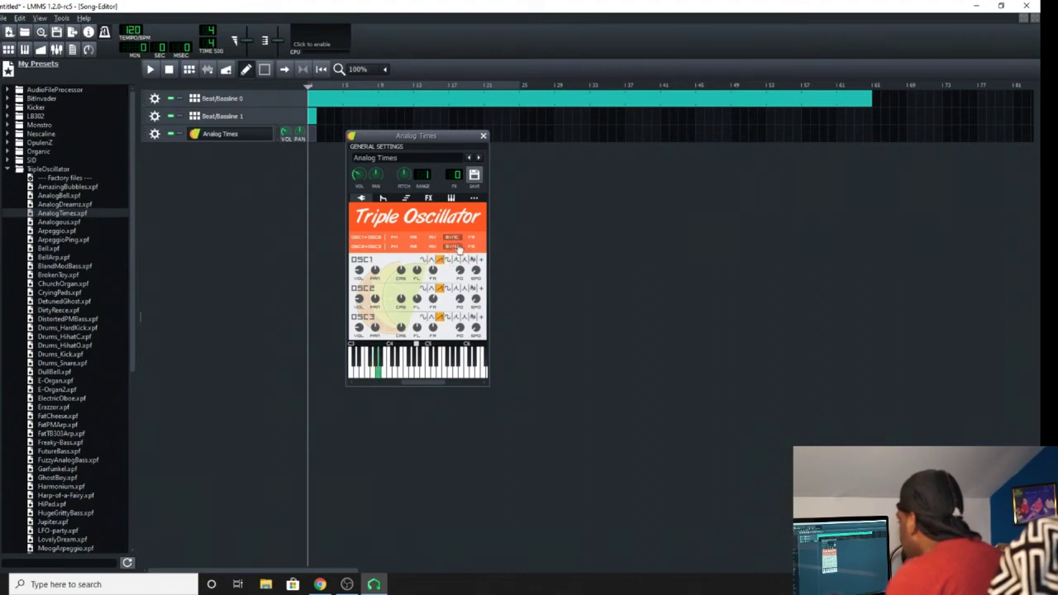
click(413, 237)
click(413, 246)
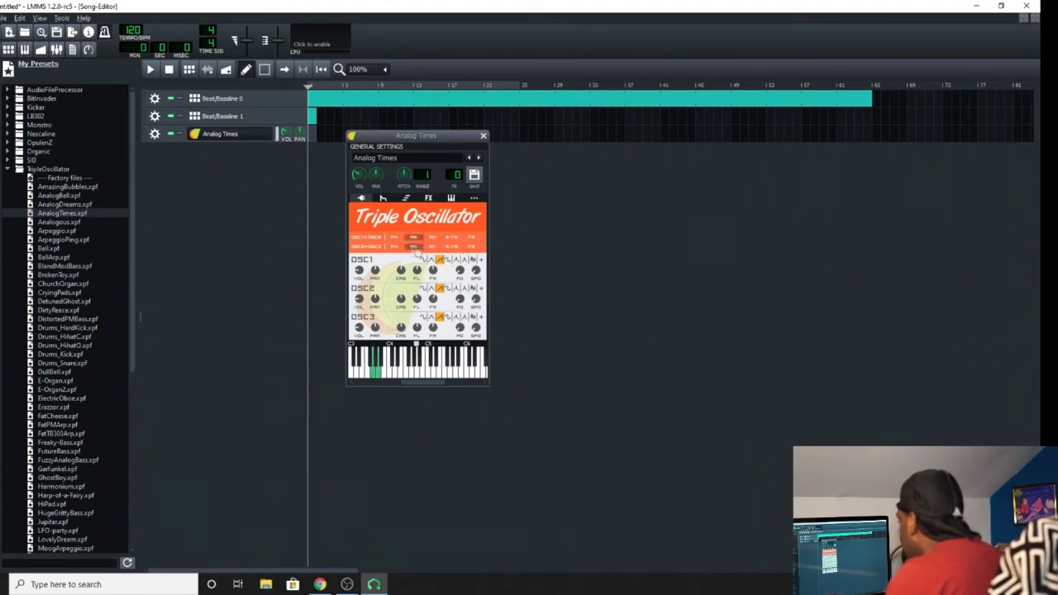
click(431, 246)
click(394, 237)
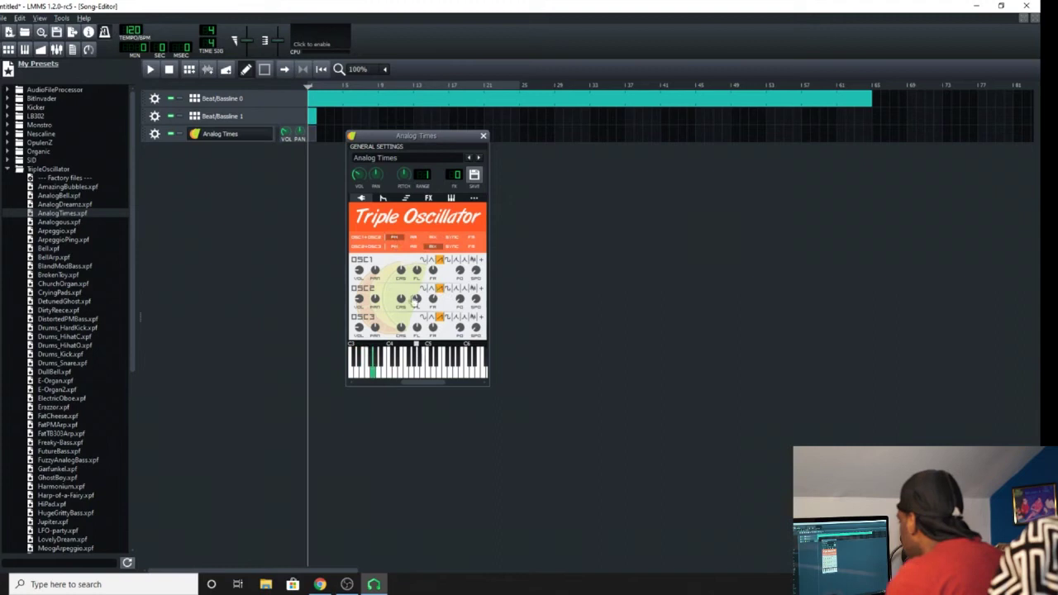
- Try other waveforms on OSC2 and OSC1, leave OSC2 on saw and OSC1 on square, and close the instrument
click(423, 288)
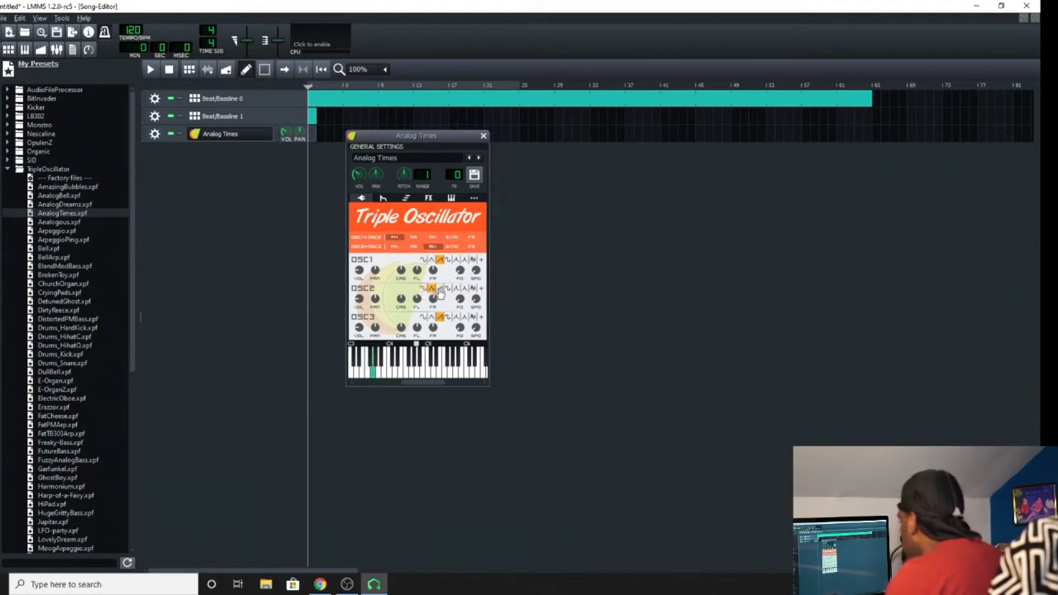
click(440, 288)
click(423, 261)
click(439, 261)
click(447, 260)
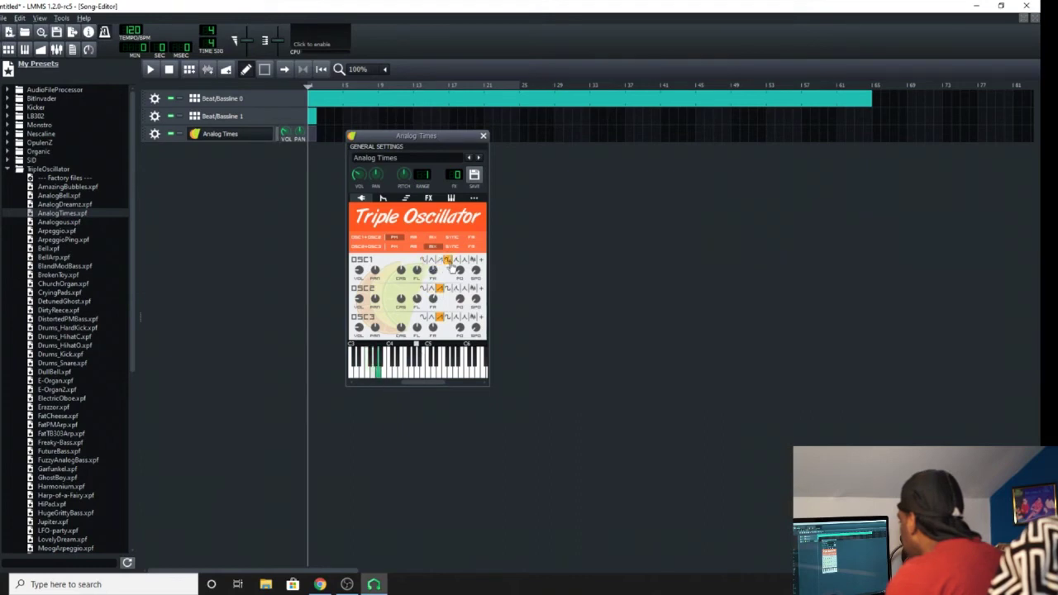
click(483, 136)
- Try recording into the Analog Times pattern in the Piano-Roll while the song plays, stop, and return to the Song-Editor
double_click(312, 136)
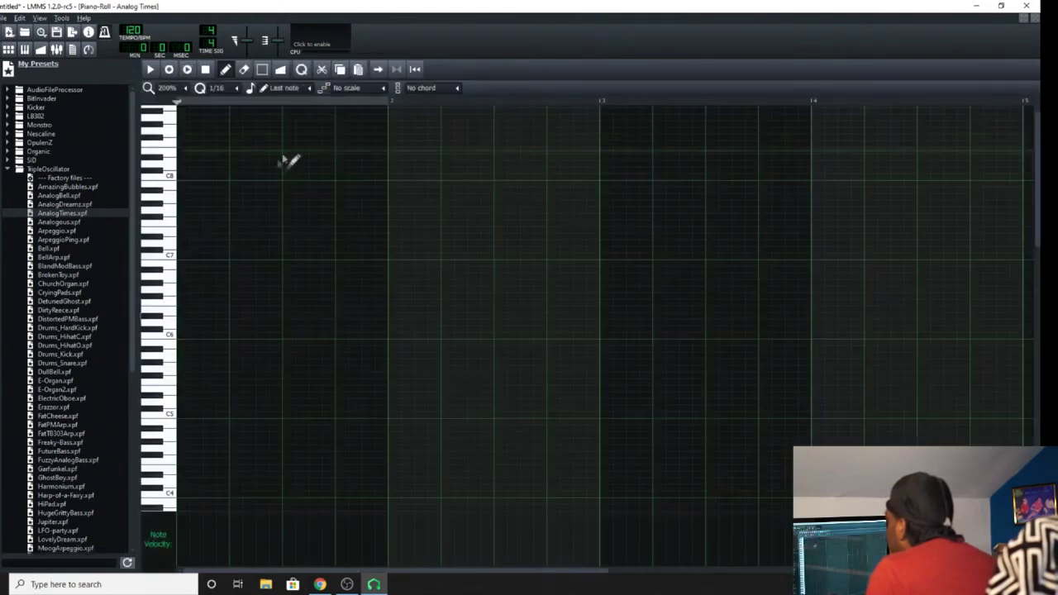
click(187, 73)
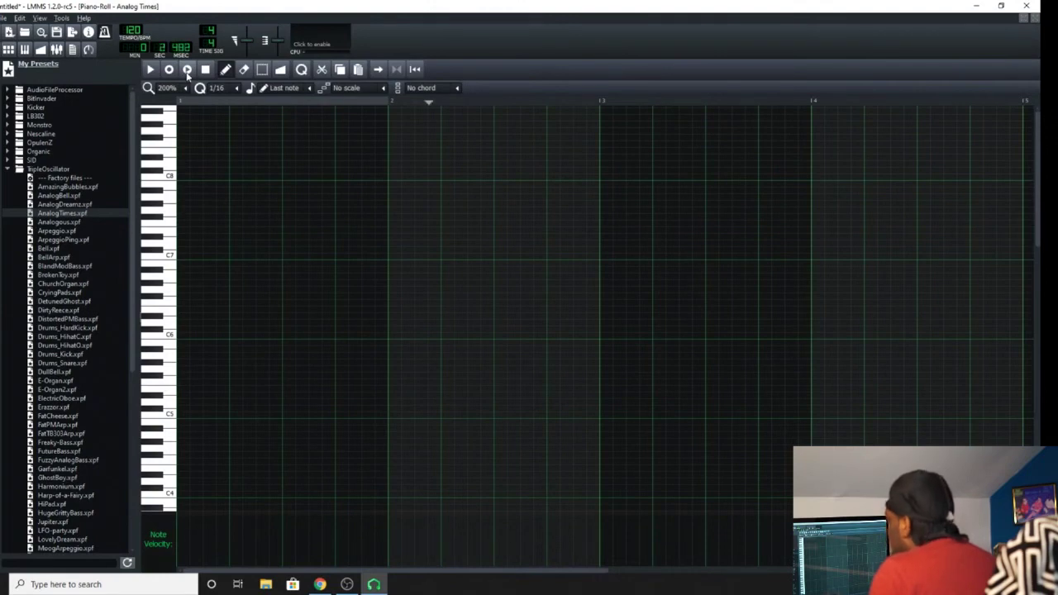
click(204, 69)
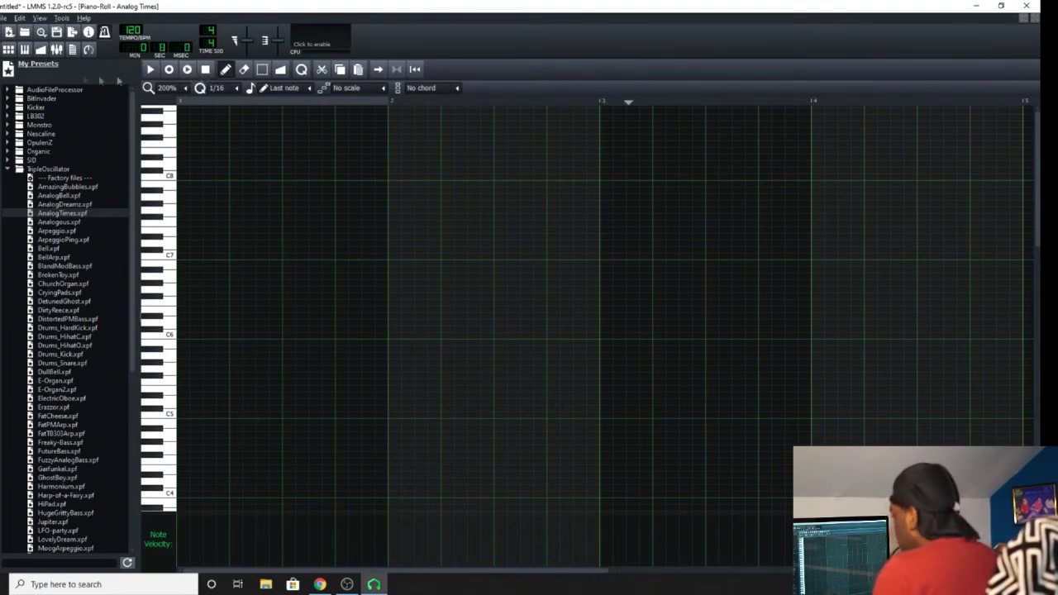
key(F5)
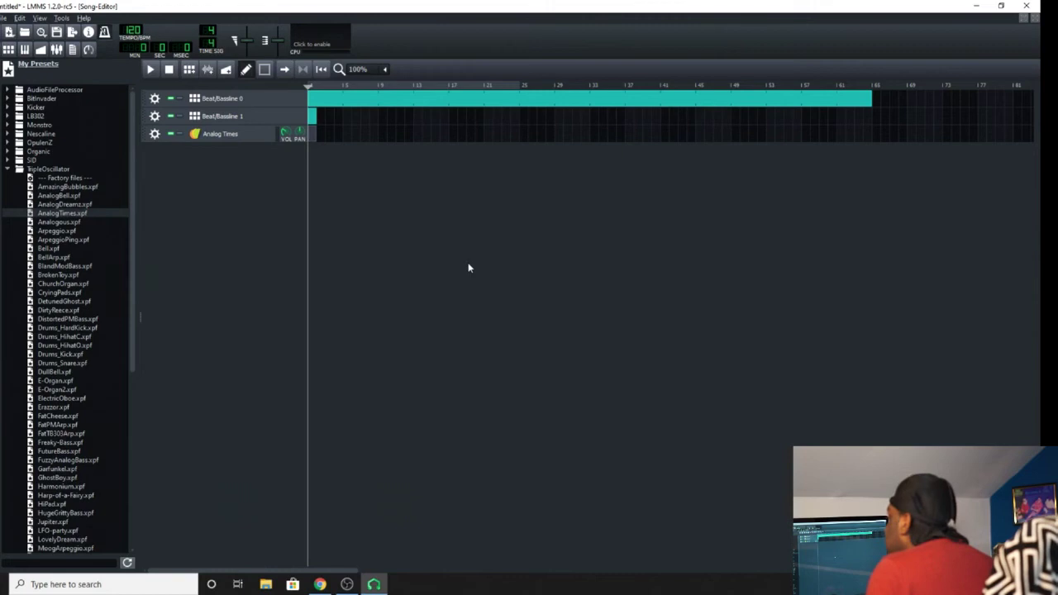
- Reopen the Analog Times pattern in the Piano-Roll, try out a few notes around C4, and return to the Song-Editor
double_click(315, 139)
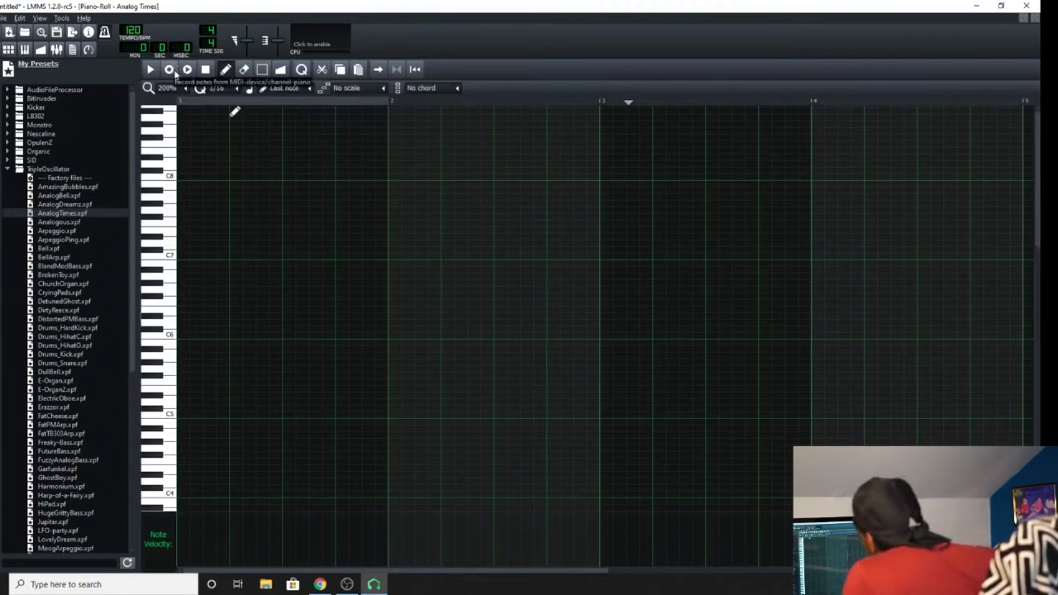
key(z)
key(x)
key(z)
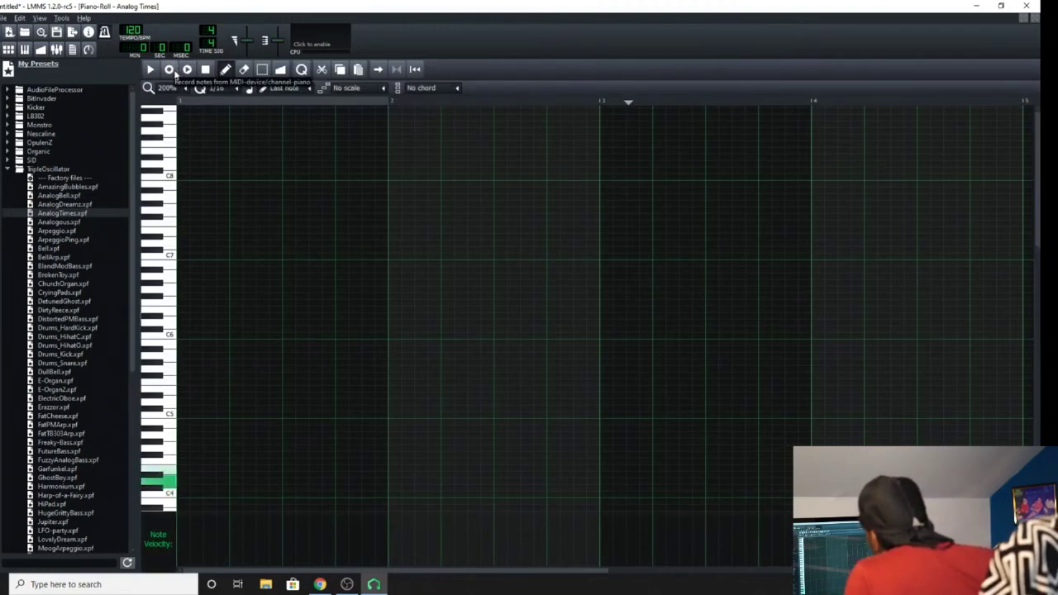
key(c)
key(z)
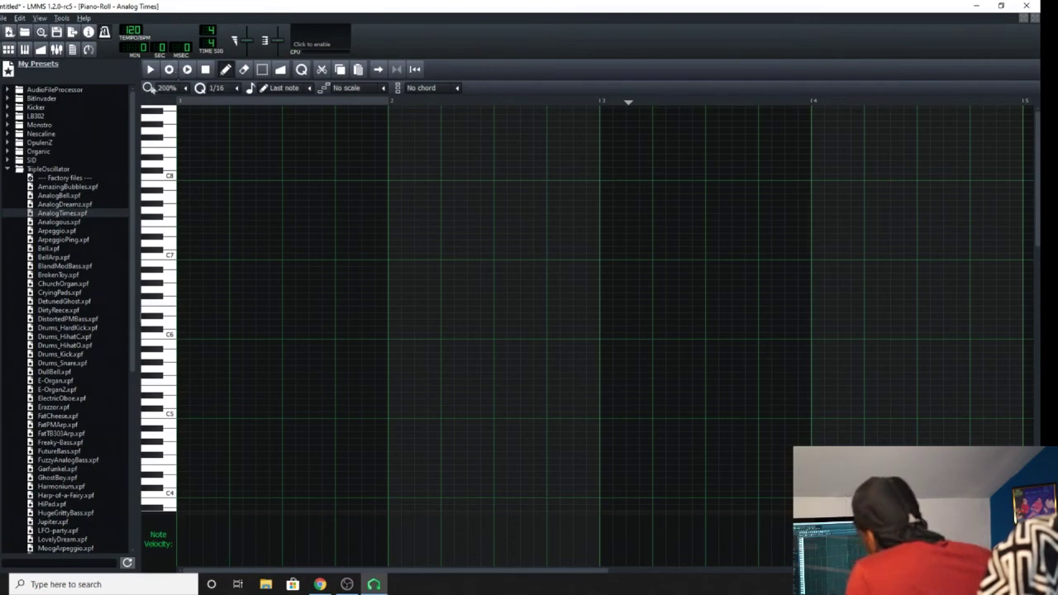
click(8, 50)
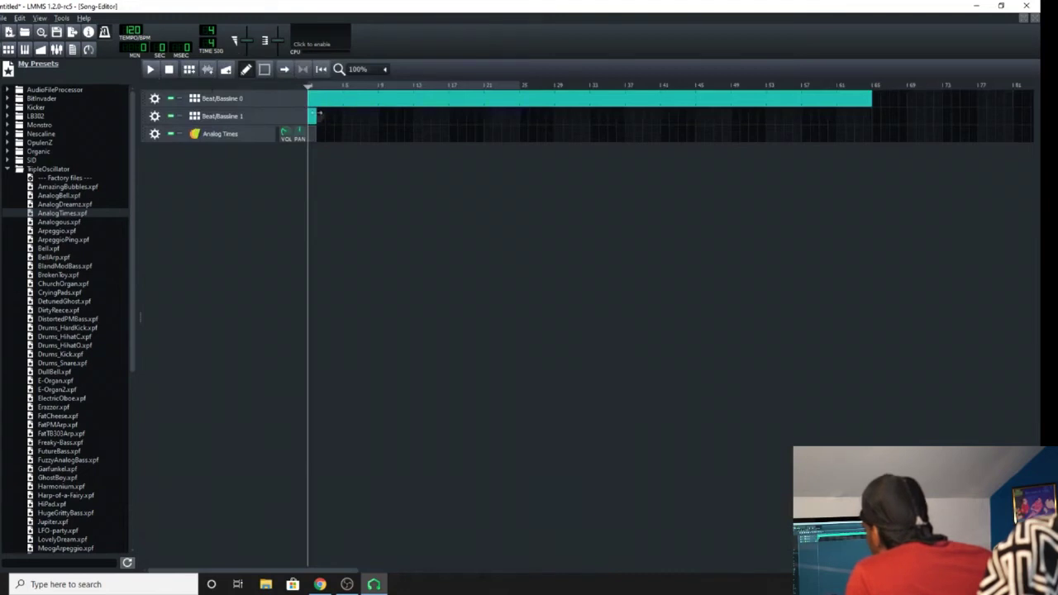
- Open the Trapaholic Kick (12).WAV instrument from Beat/Bassline 0 and audition the sample at several pitches between C4 and C6
double_click(331, 101)
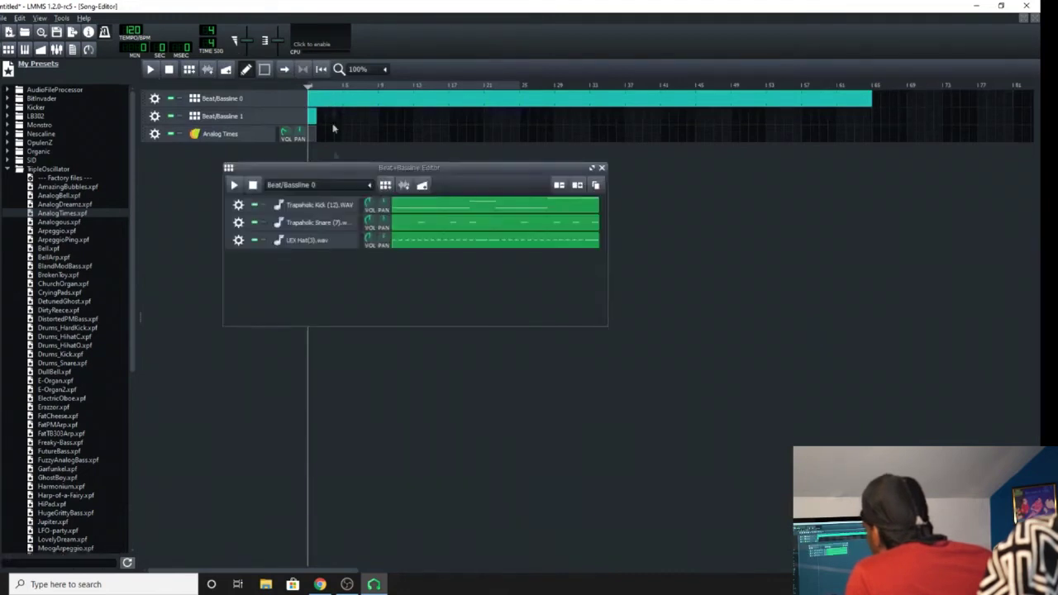
click(322, 204)
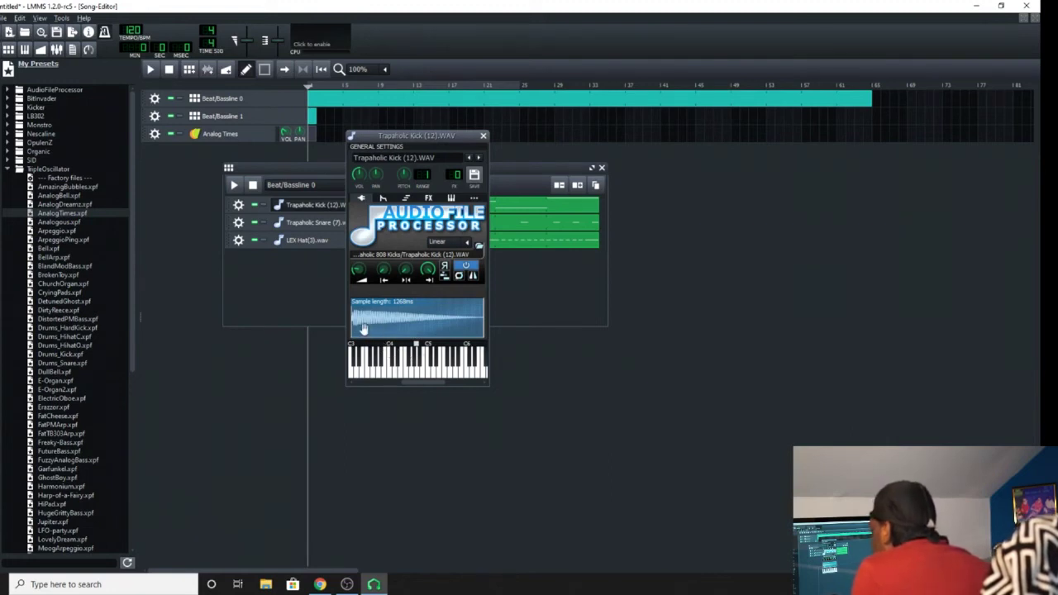
click(417, 372)
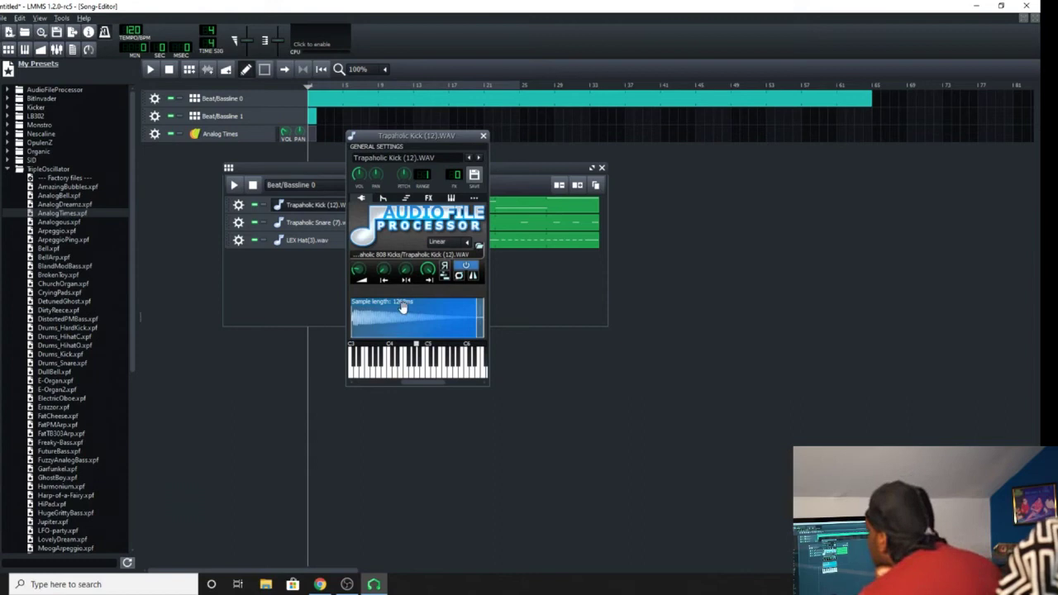
click(417, 372)
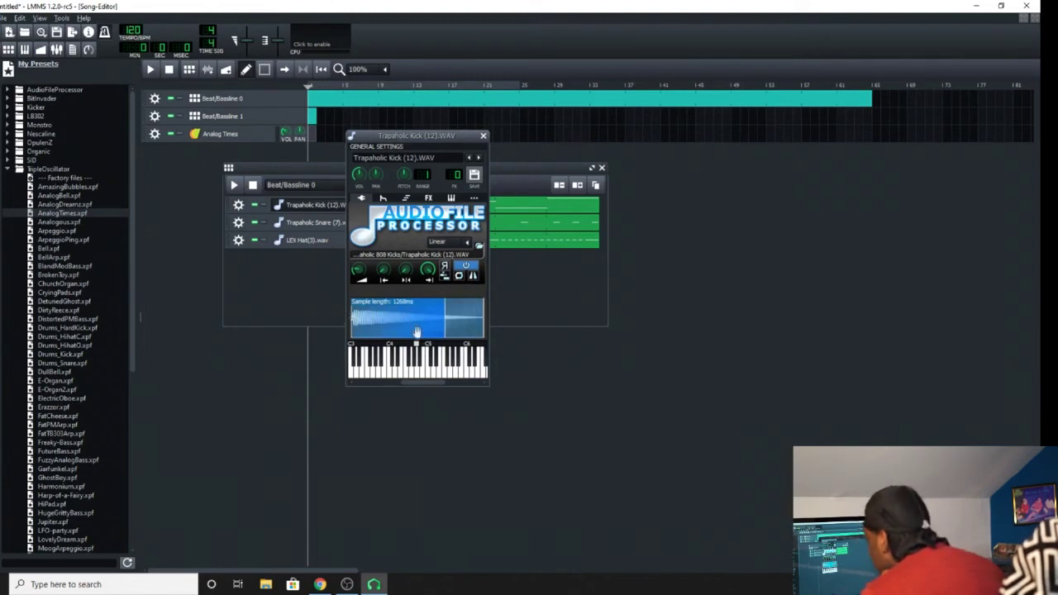
click(460, 372)
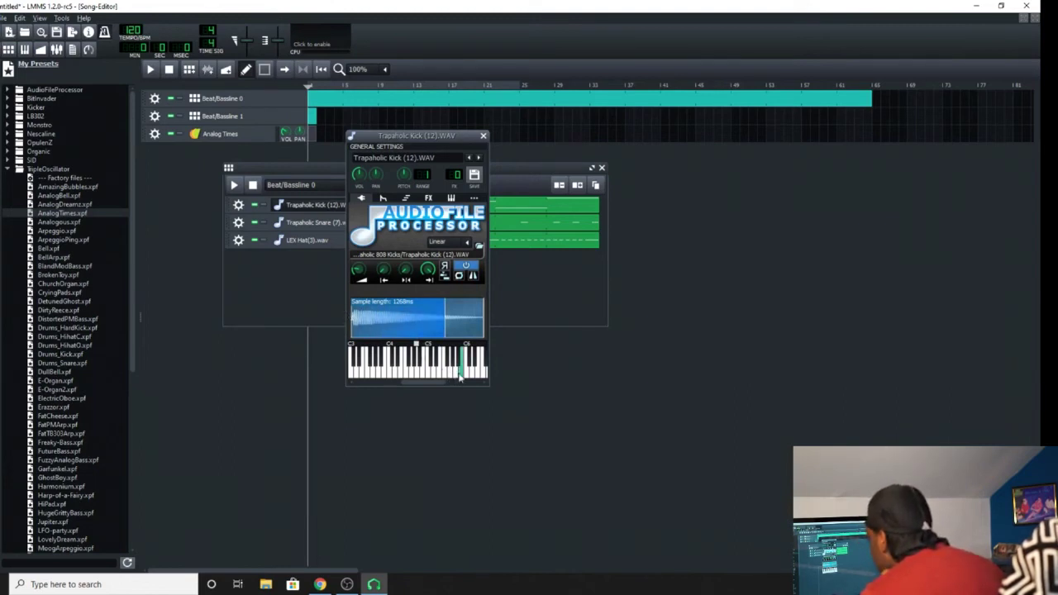
click(474, 372)
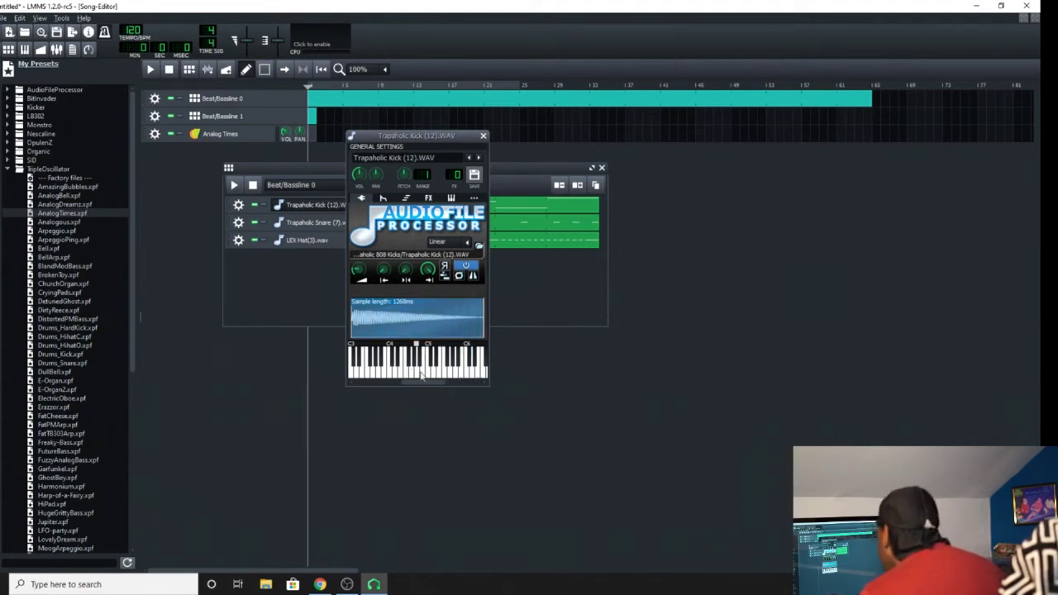
- Audition the kick sample in the higher octaves around C7, and bring the keyboard back to the middle octaves
drag(420, 384, 443, 387)
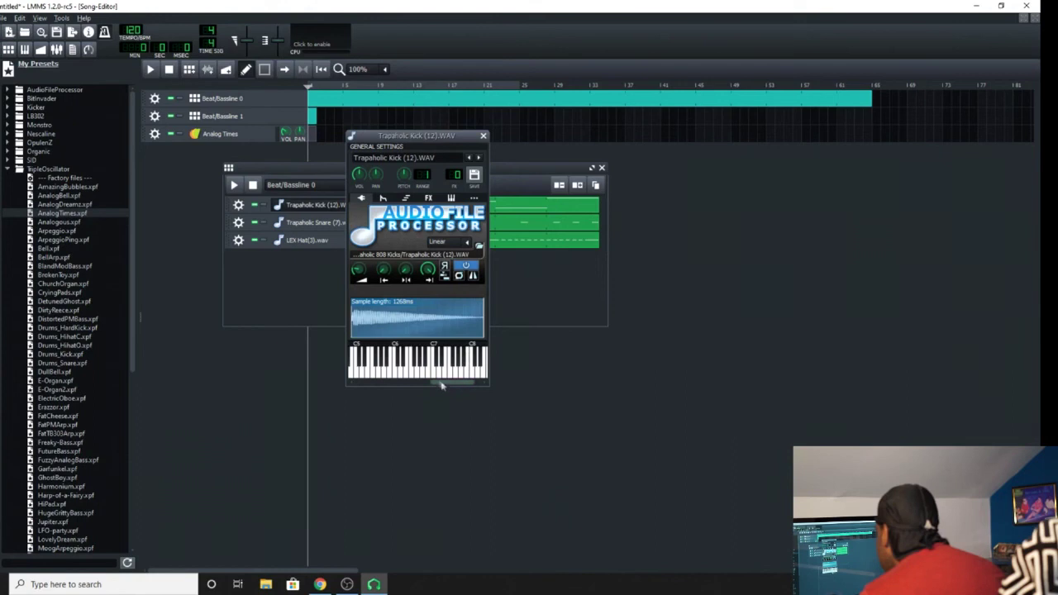
click(444, 376)
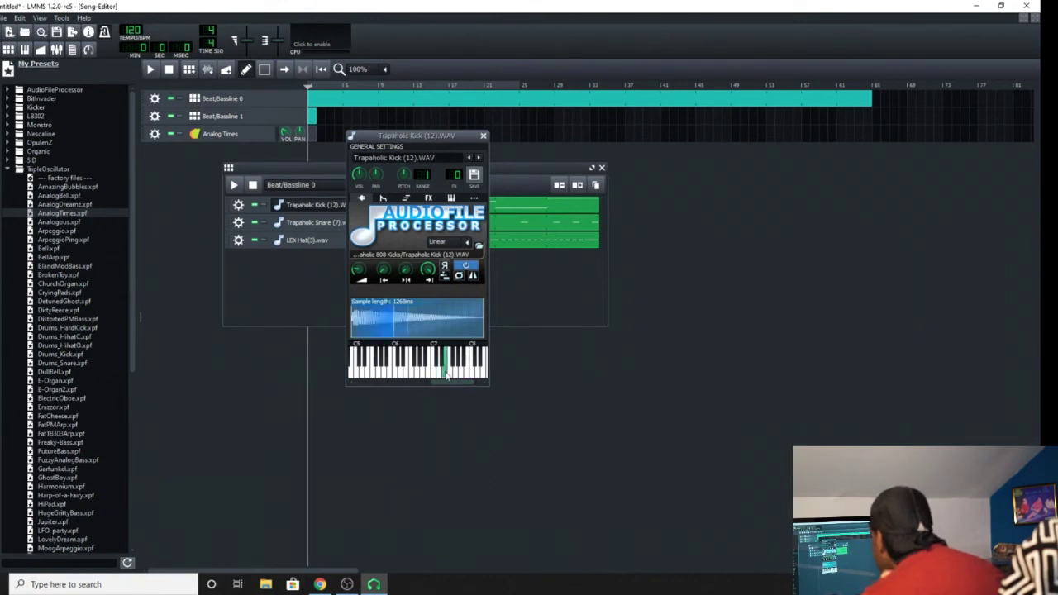
click(461, 376)
scroll(447, 381, up, 5)
click(463, 376)
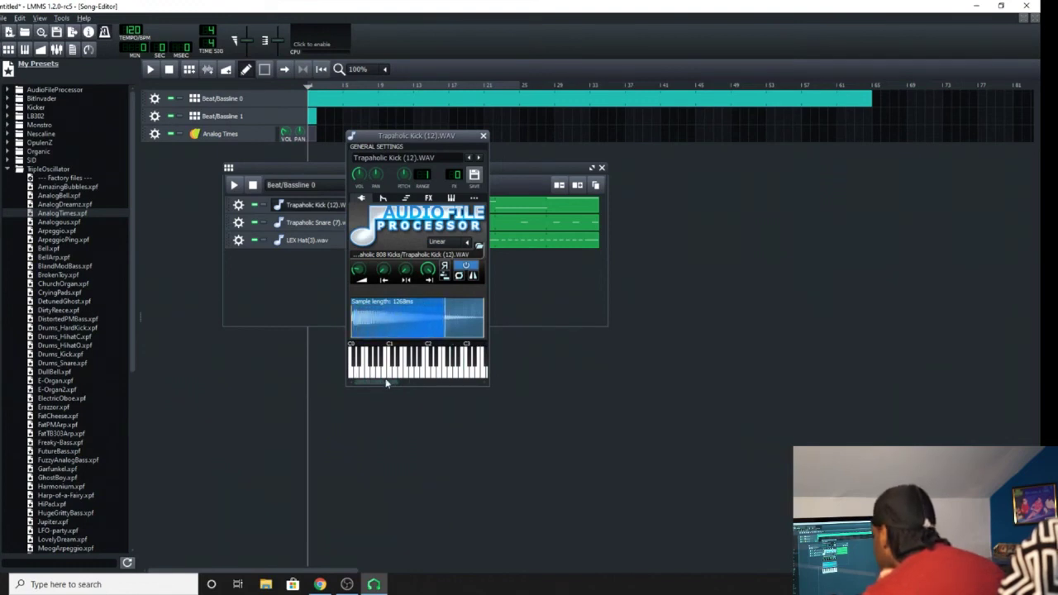
drag(406, 380, 429, 388)
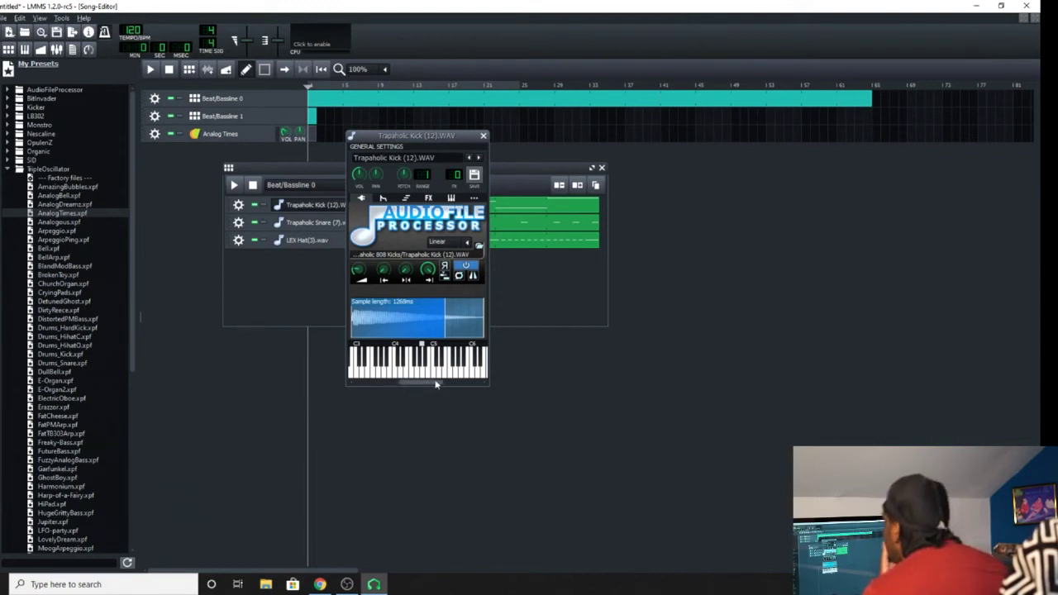
- Compare the kick sample's pitch in the C7–C8 octave with its pitch between C4 and C5
scroll(425, 383, down, 5)
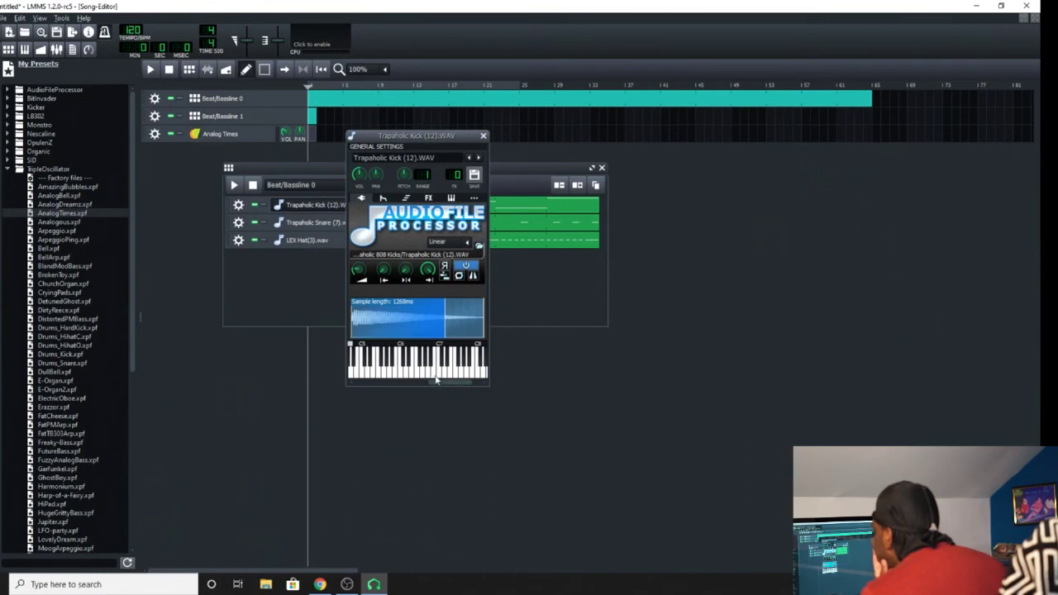
click(463, 374)
click(463, 374)
click(462, 374)
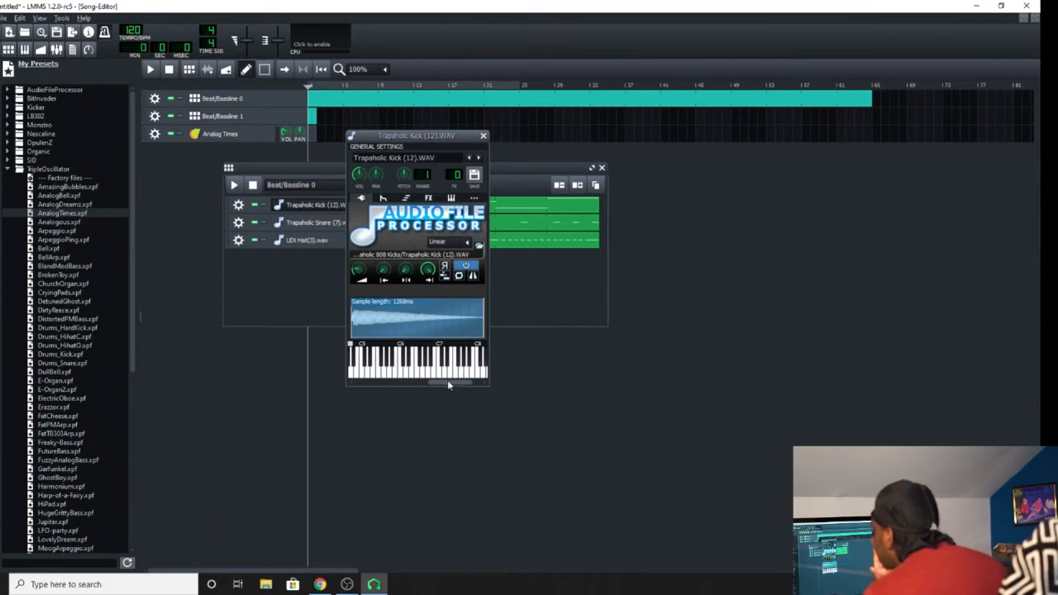
drag(445, 383, 420, 383)
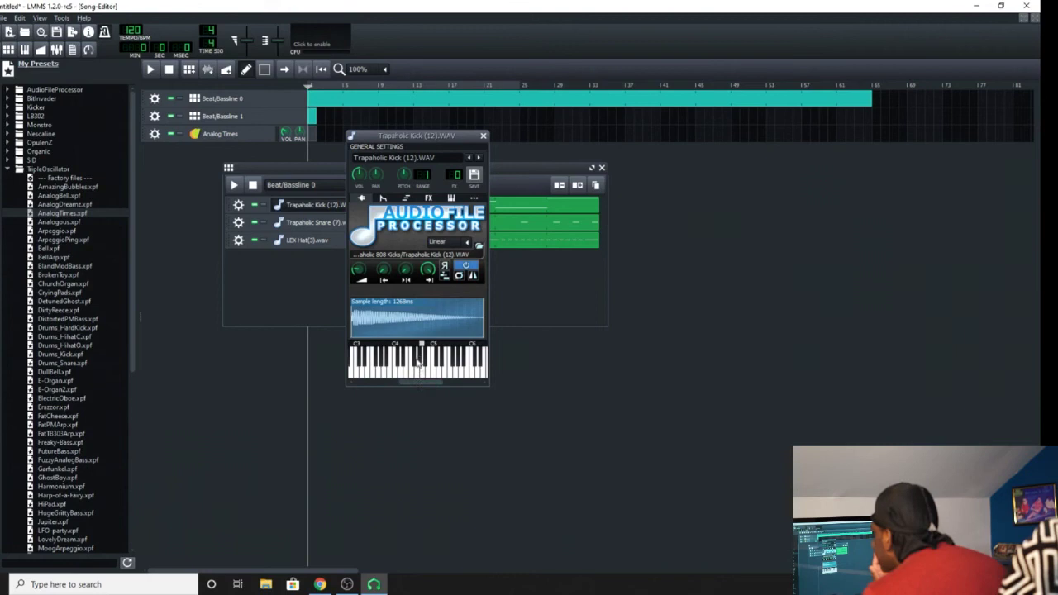
click(423, 368)
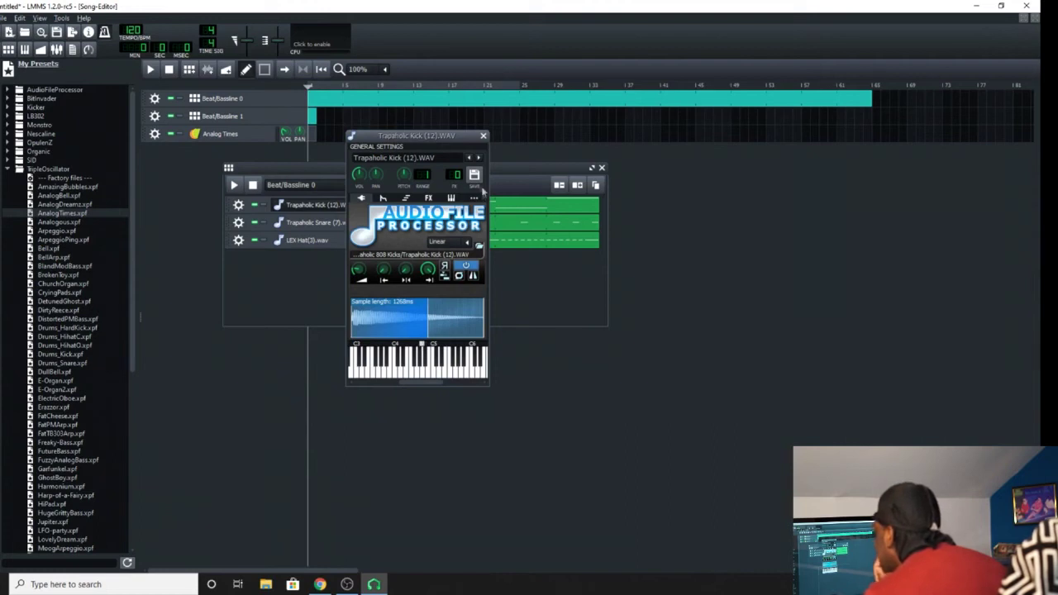
- Close the kick instrument and the Beat+Bassline Editor, and look over the Analog Times instrument before closing it
click(484, 136)
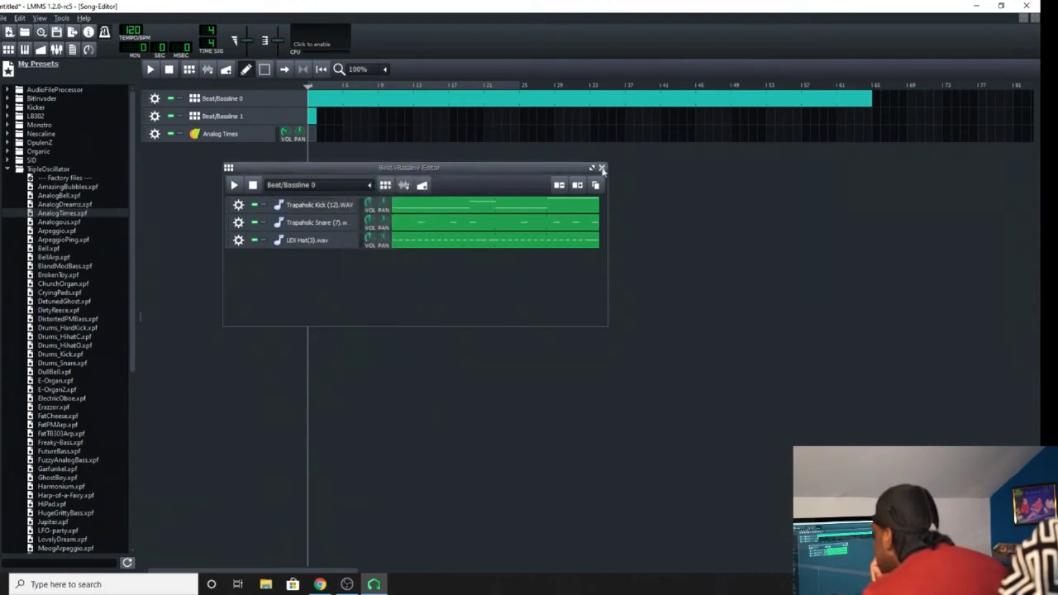
click(601, 167)
click(224, 141)
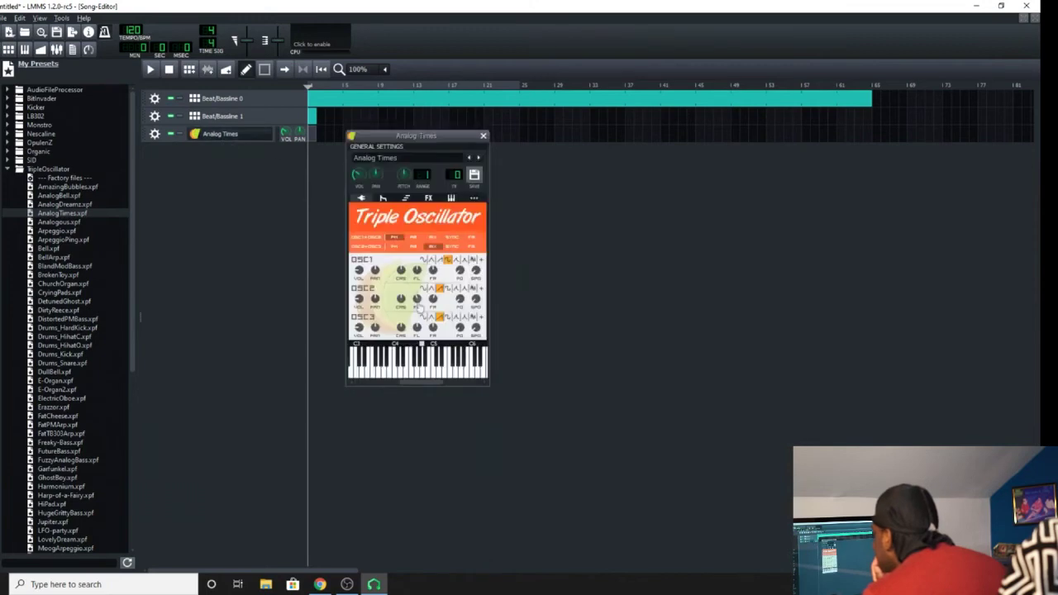
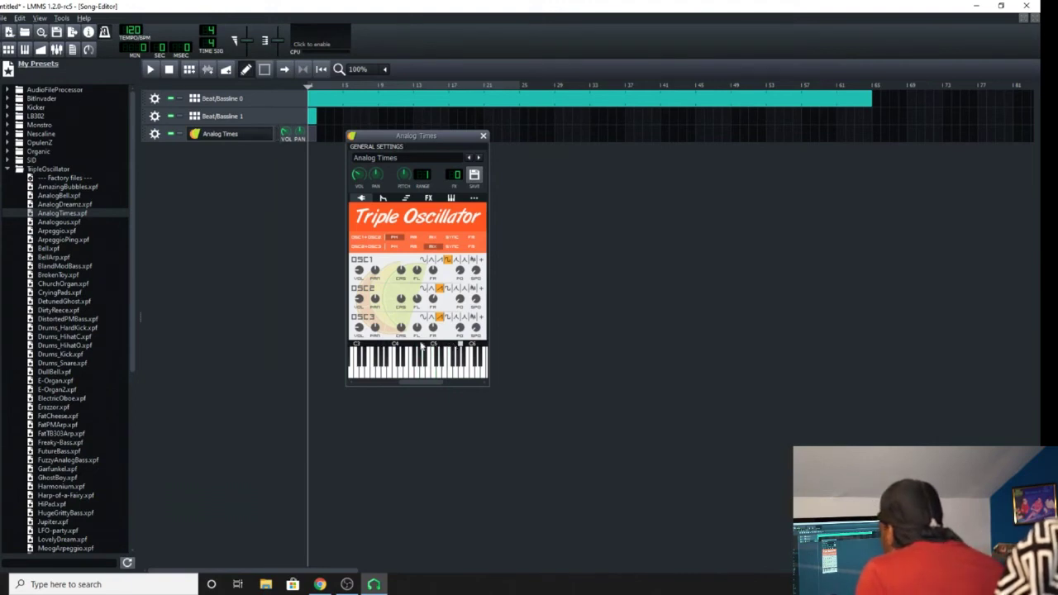
click(483, 136)
- Record repeated four-note chords across bars 1 to 4 of the Analog Times pattern in the Piano-Roll, and play them back
click(312, 134)
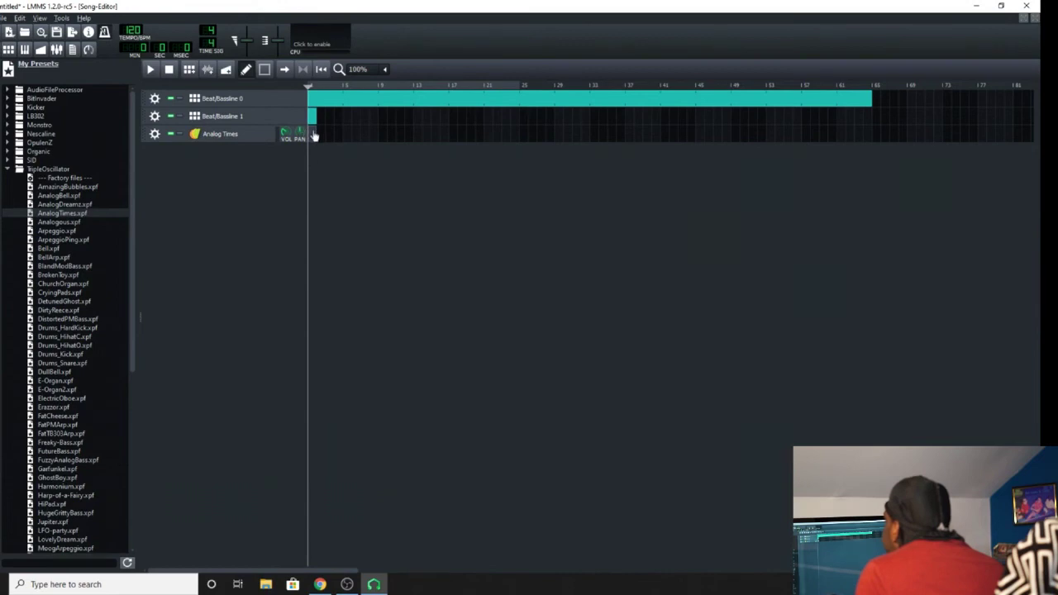
double_click(310, 134)
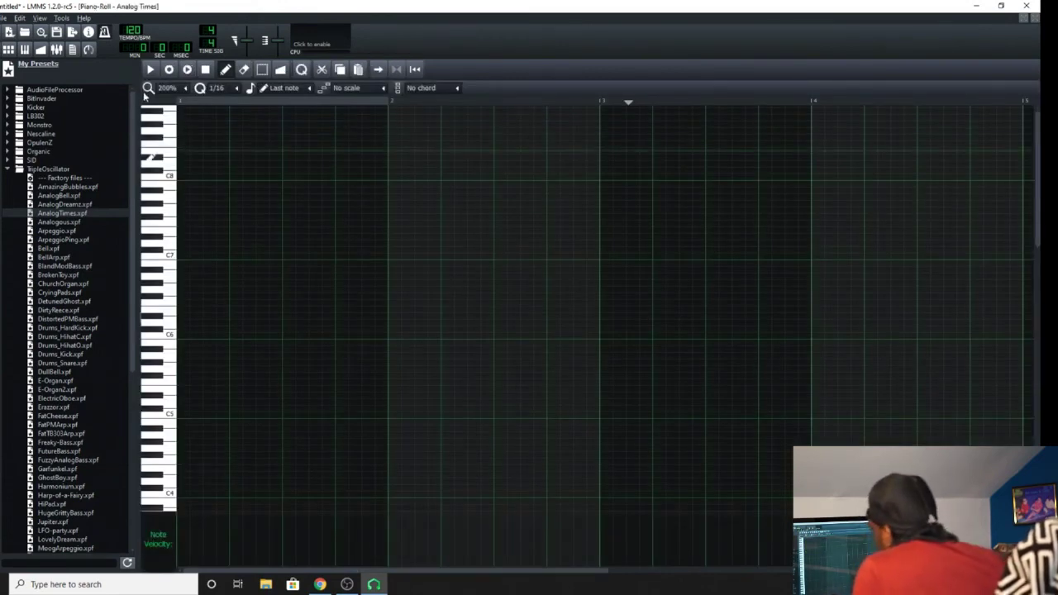
key(F7)
click(159, 69)
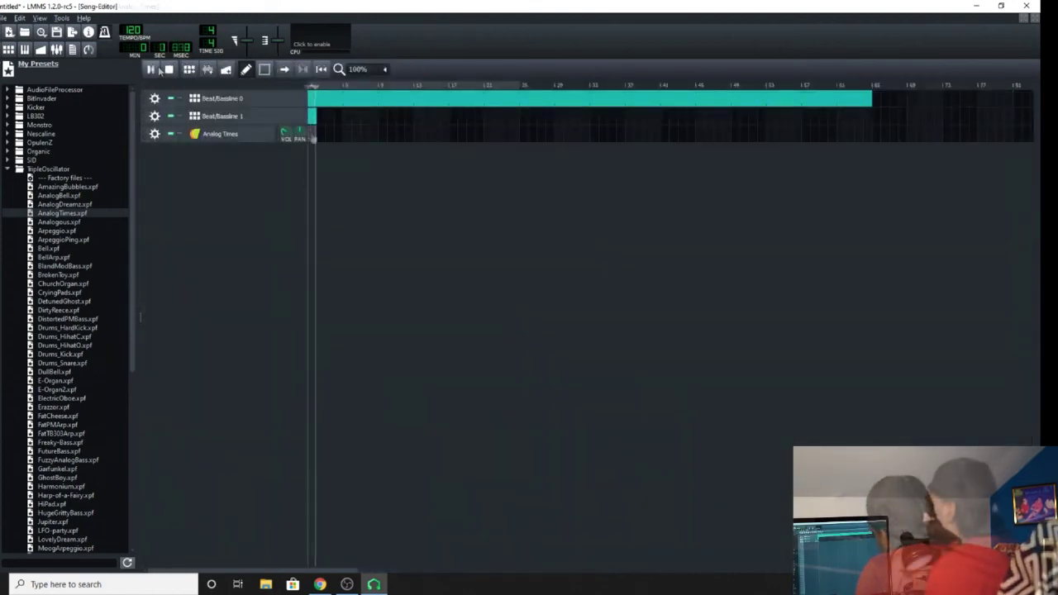
key(F7)
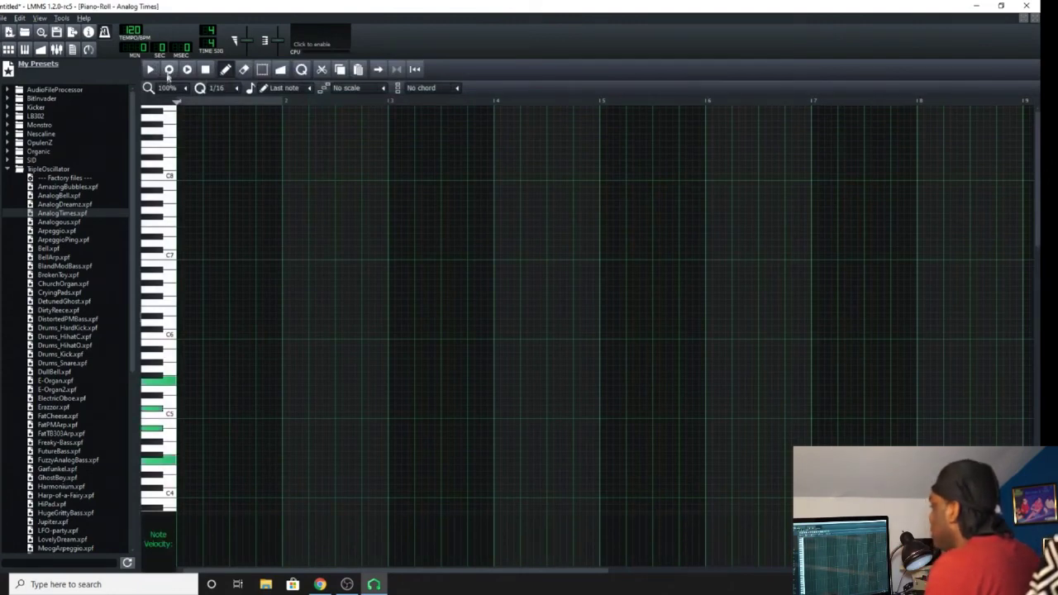
click(168, 71)
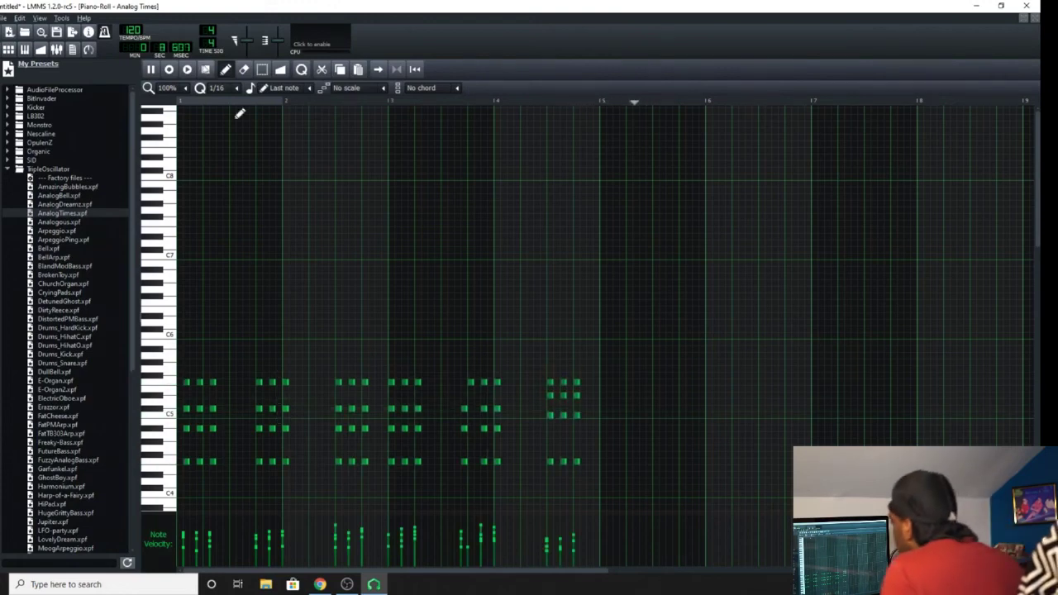
key(space)
key(space)
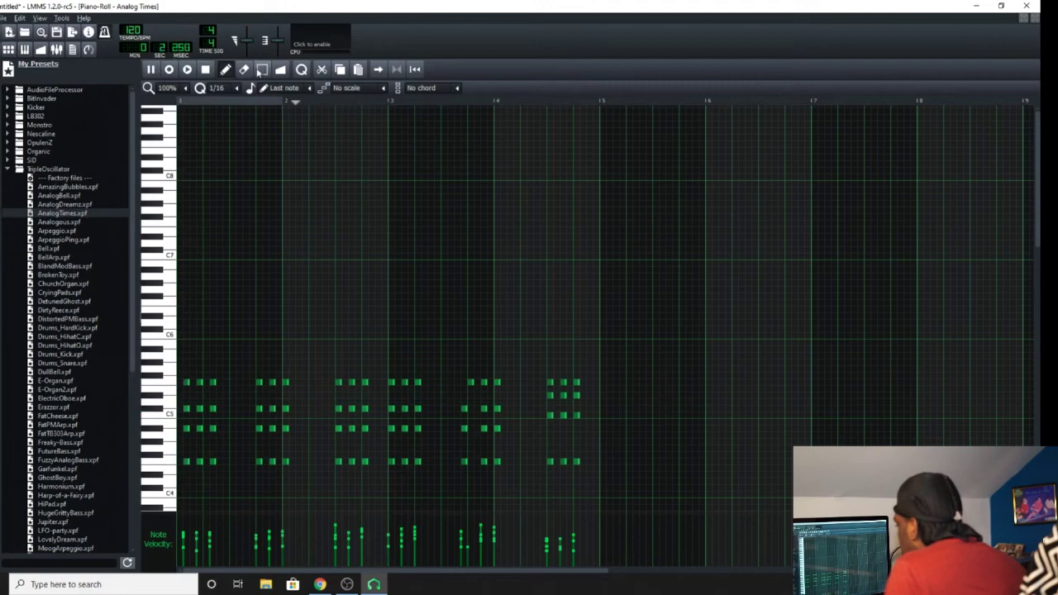
click(206, 68)
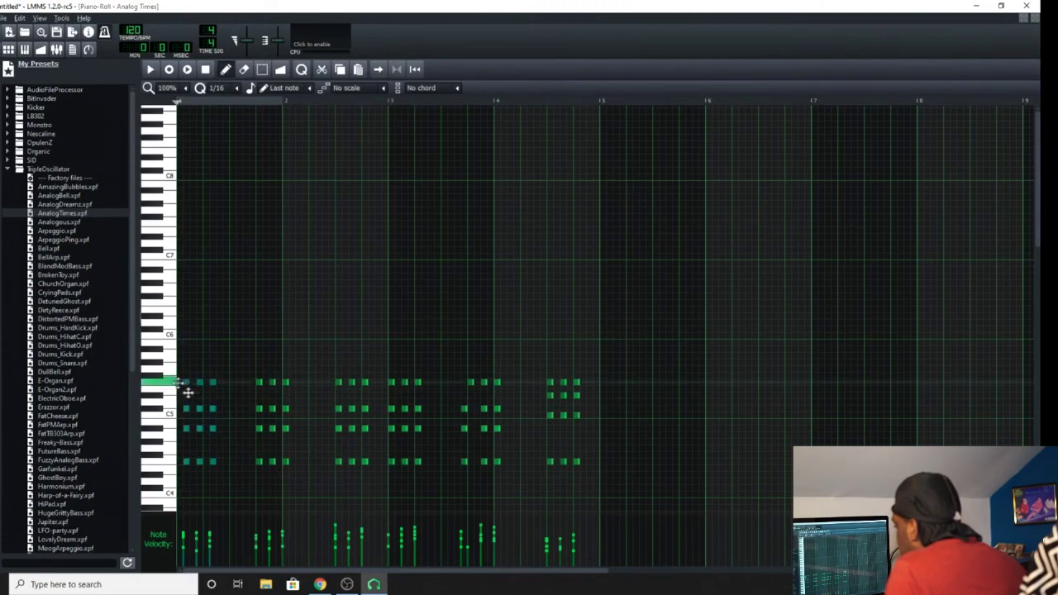
- Shift the first group of chords to the start of bar 1 and line up the uneven chord notes late in bar 3
drag(188, 391, 177, 389)
key(space)
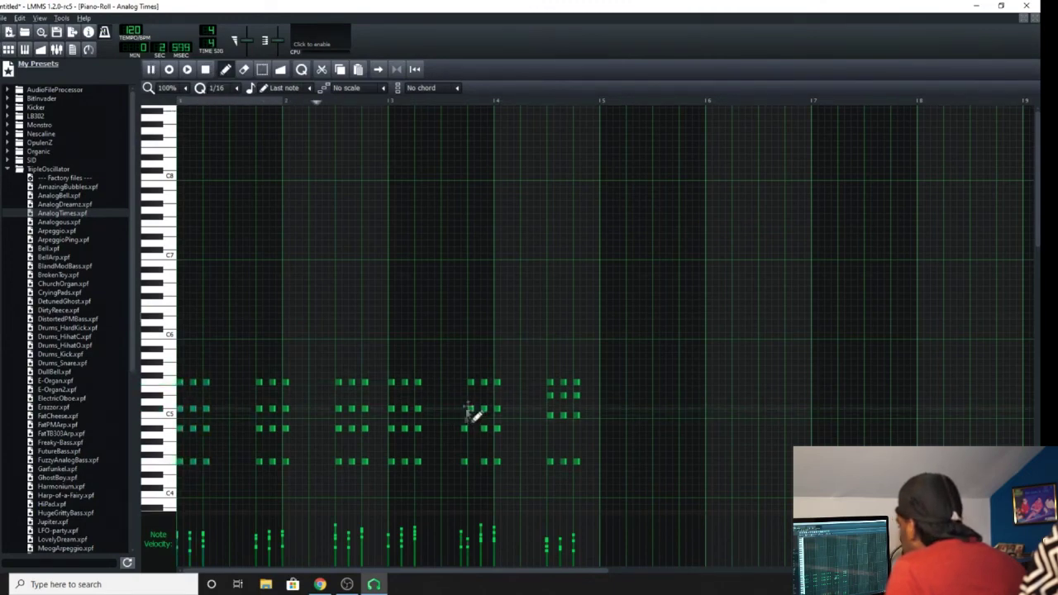
right_click(471, 463)
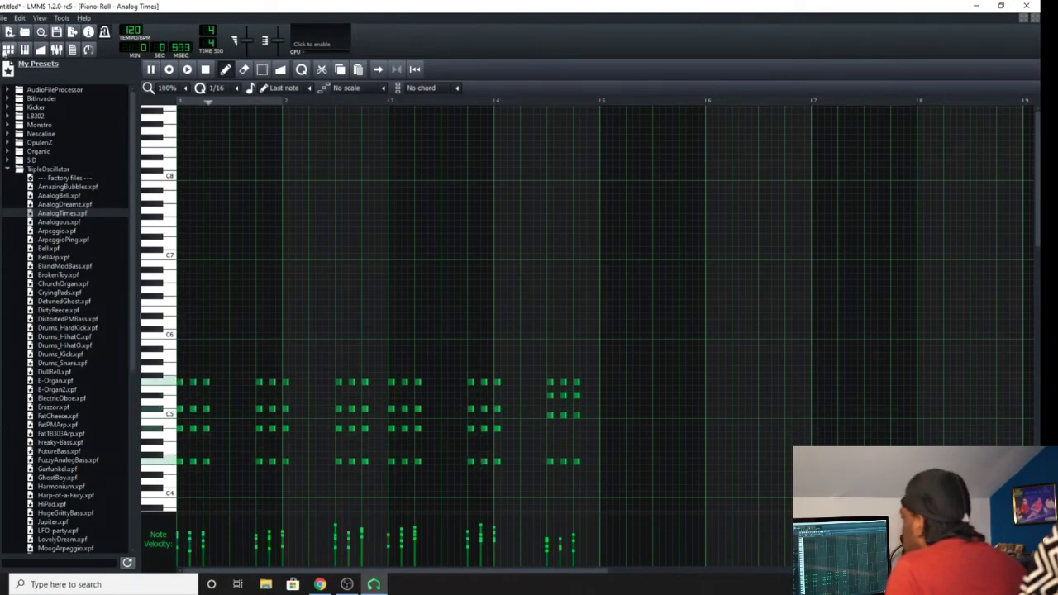
- Return to the Song-Editor and paste copies of the Analog Times pattern at bars 5 and 9 during playback
key(F6)
key(F5)
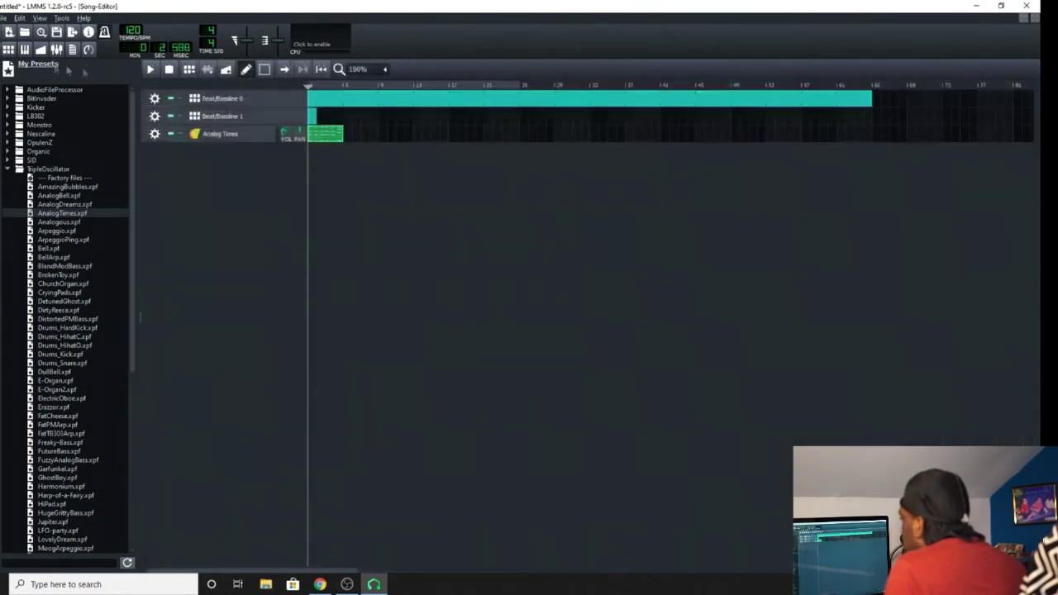
click(151, 69)
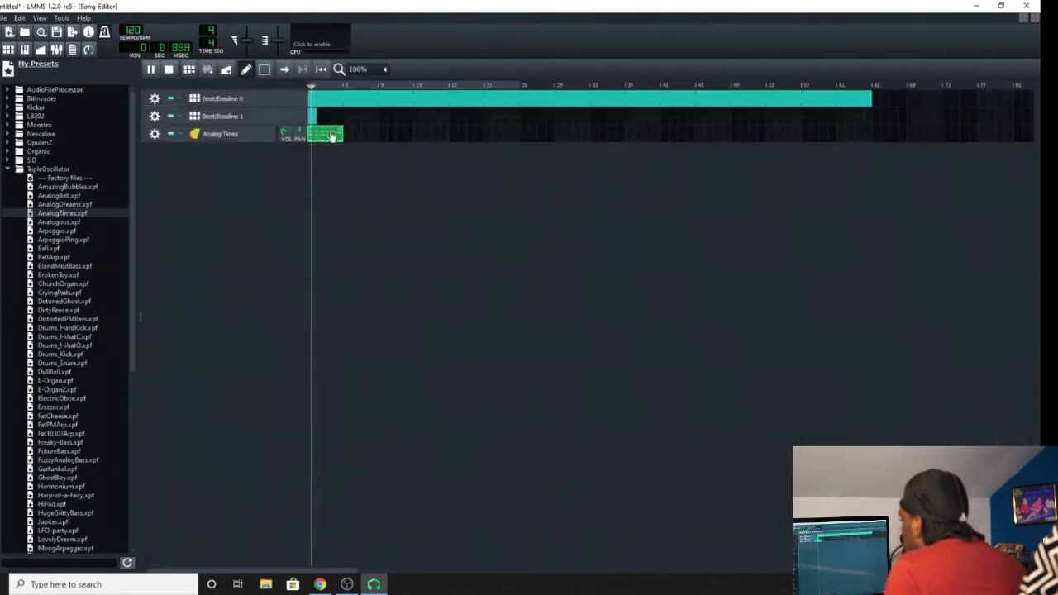
right_click(326, 134)
click(358, 183)
right_click(347, 135)
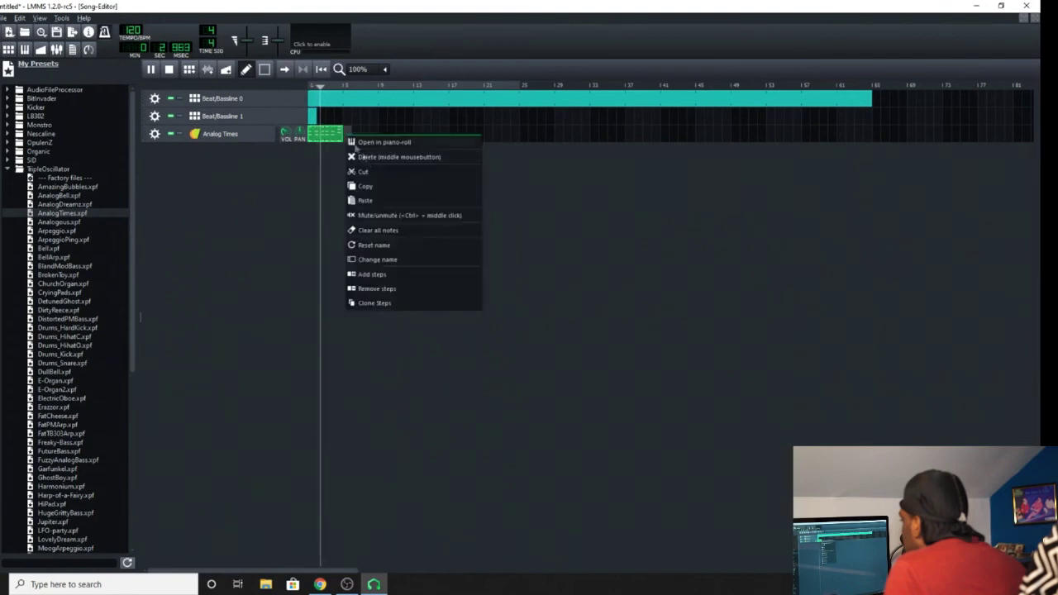
click(370, 201)
right_click(380, 139)
click(400, 202)
key(space)
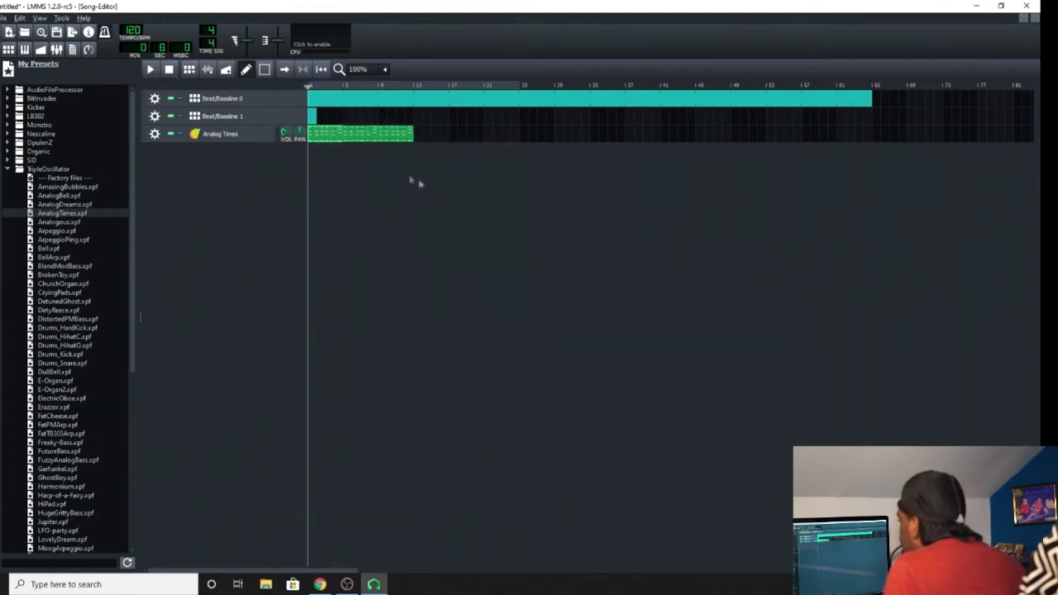
- Paste further copies of the Analog Times pattern at bars 13 and 17, and adjust the track's volume
right_click(336, 137)
click(378, 187)
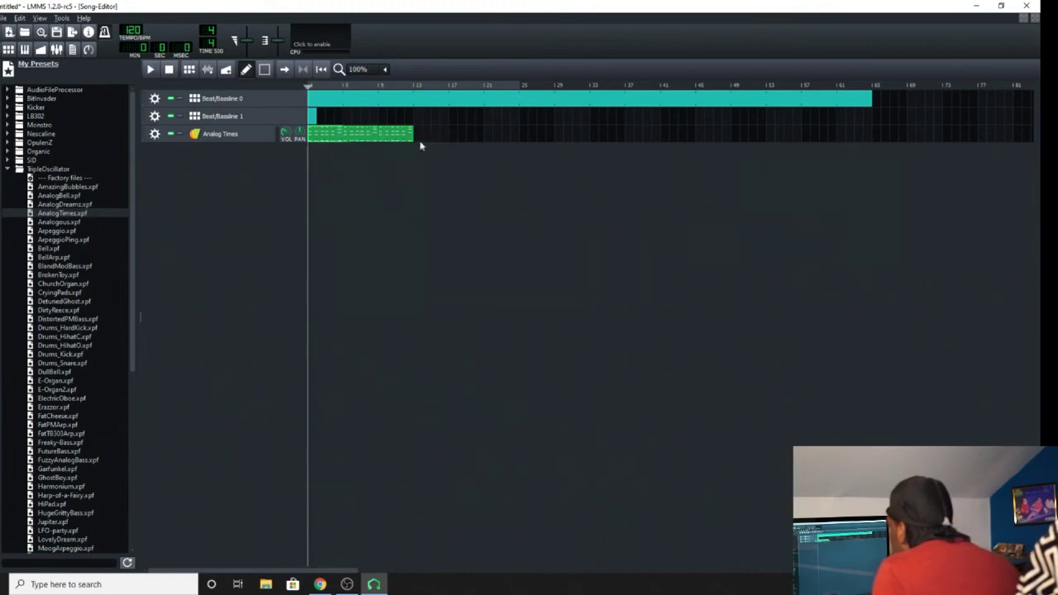
right_click(418, 139)
click(454, 200)
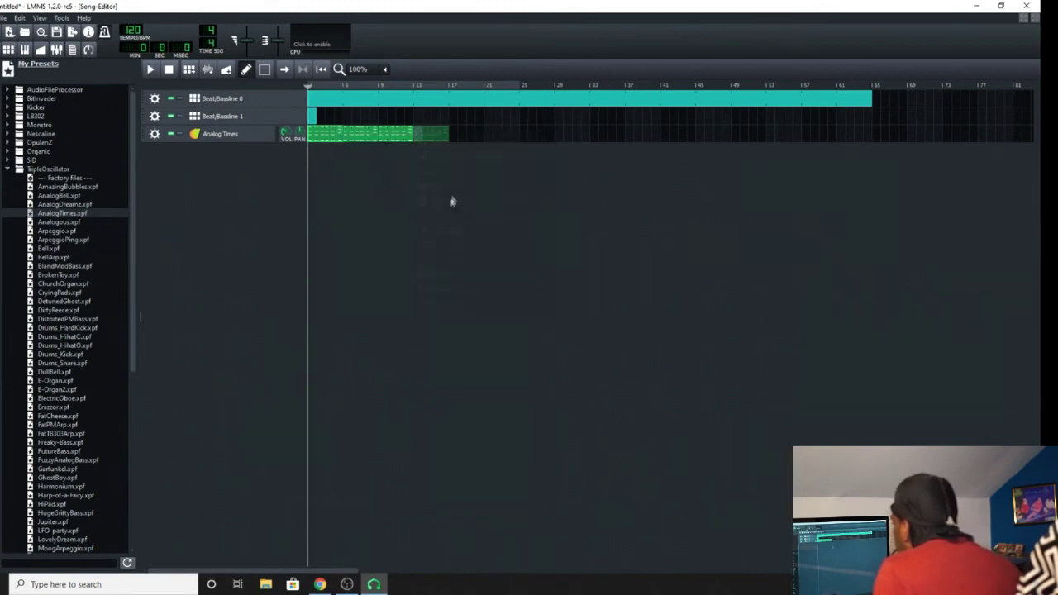
right_click(450, 139)
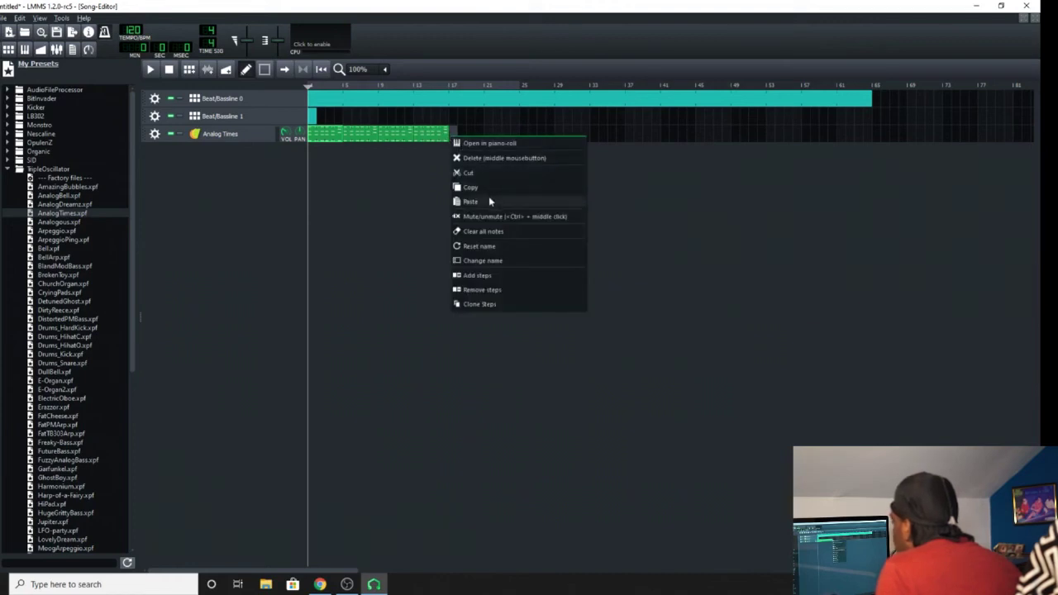
click(490, 201)
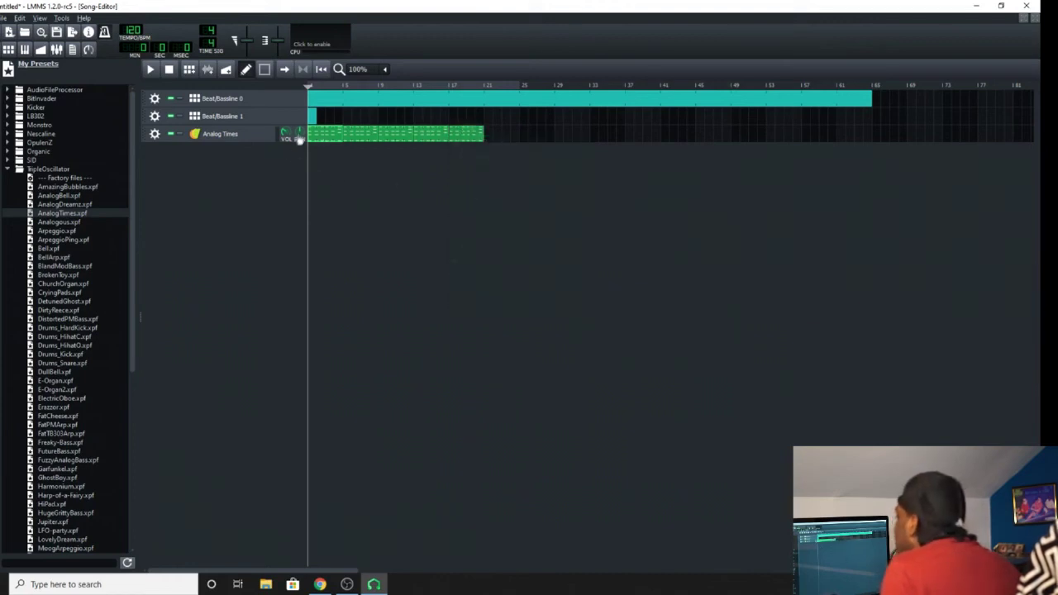
drag(290, 139, 290, 161)
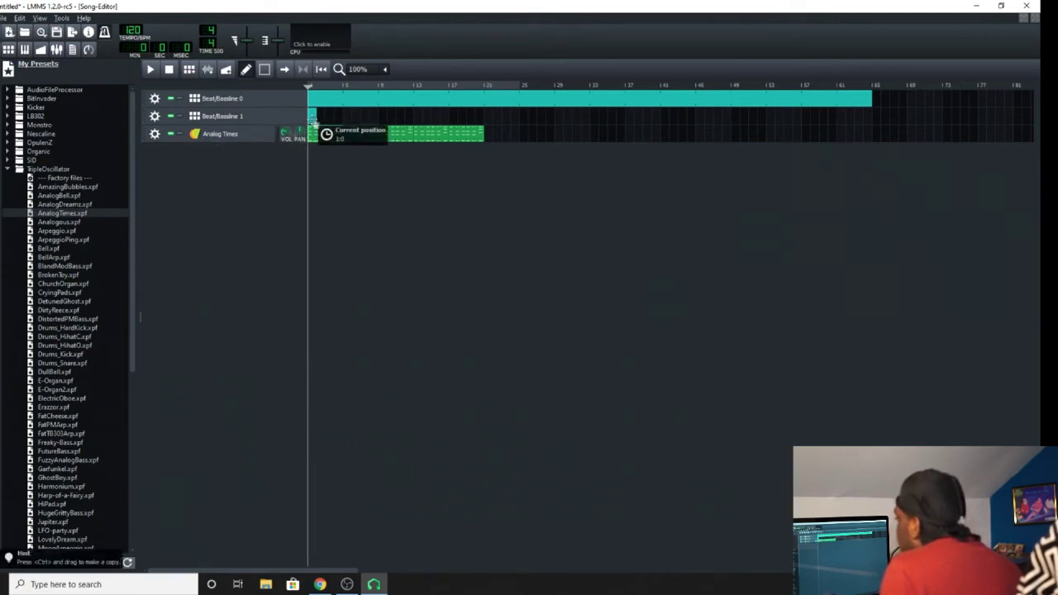
- Add the AnalogTimes.xpf preset to Beat/Bassline 1 and copy the recorded Analog Times pattern into its track there
double_click(310, 117)
drag(62, 217, 270, 262)
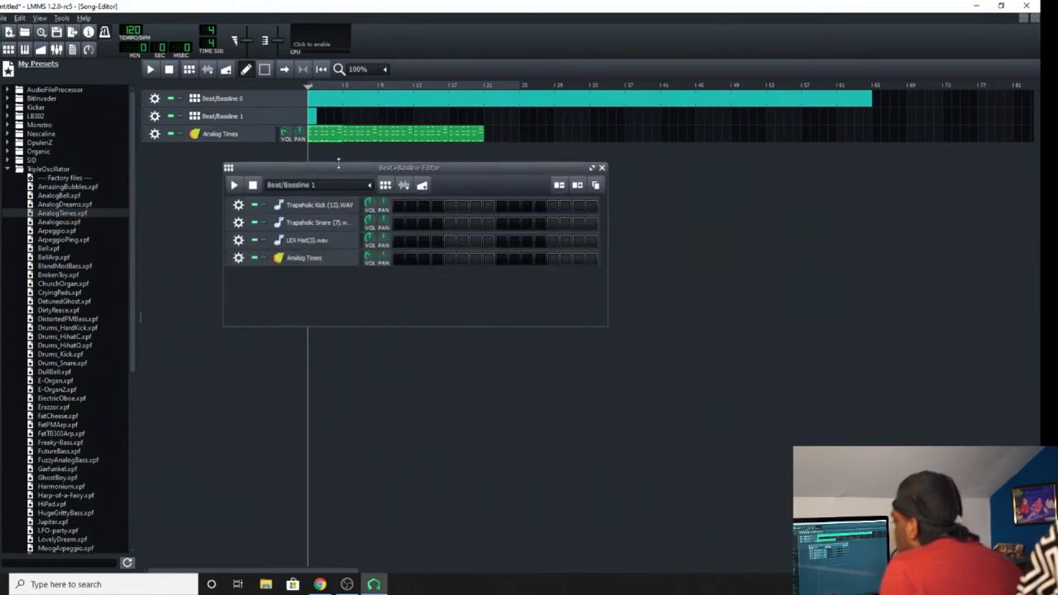
right_click(318, 138)
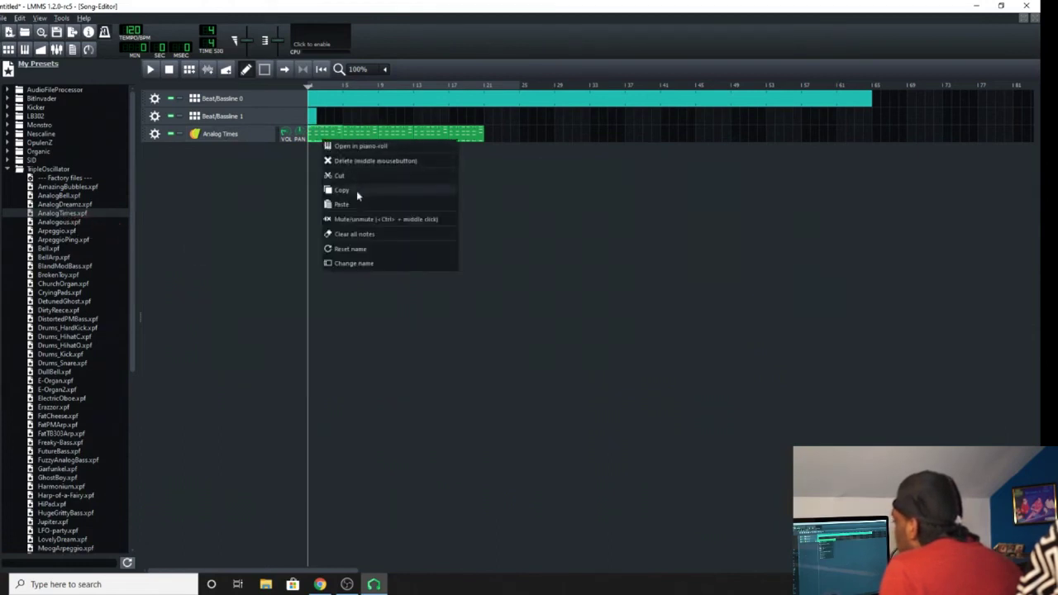
click(356, 190)
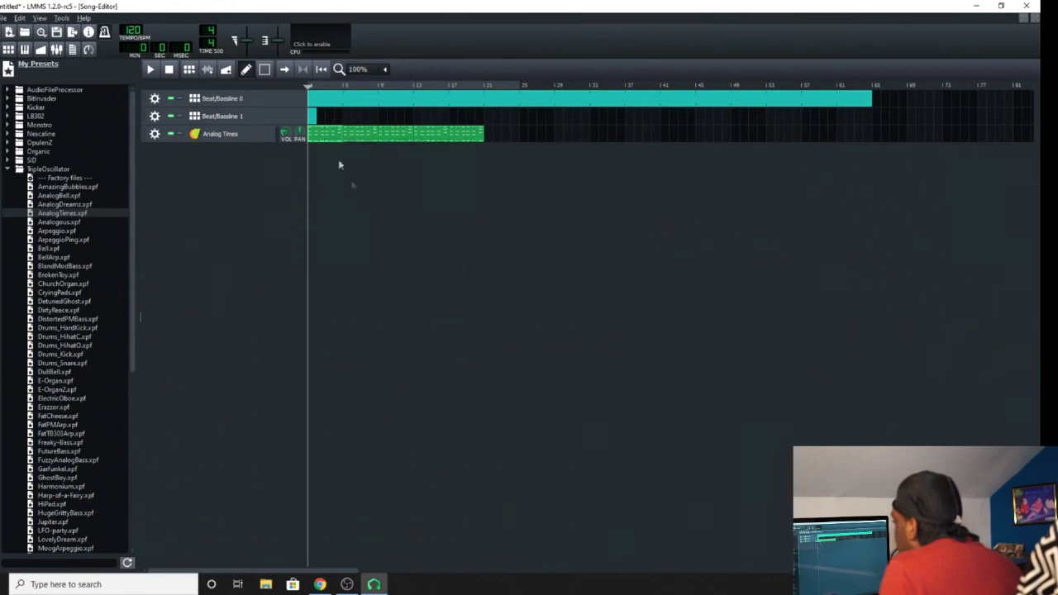
double_click(314, 121)
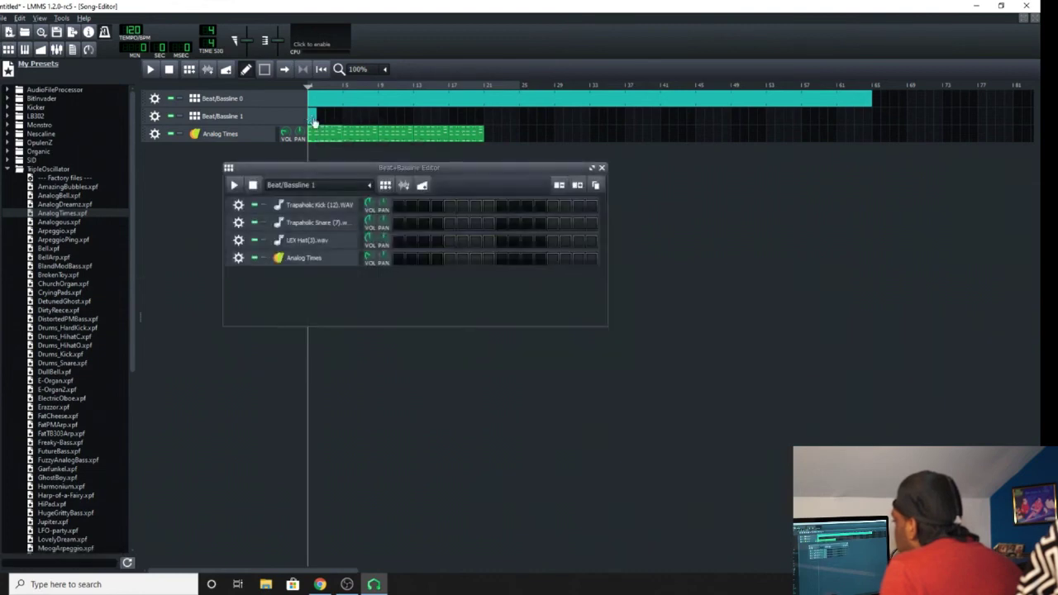
right_click(397, 266)
click(427, 300)
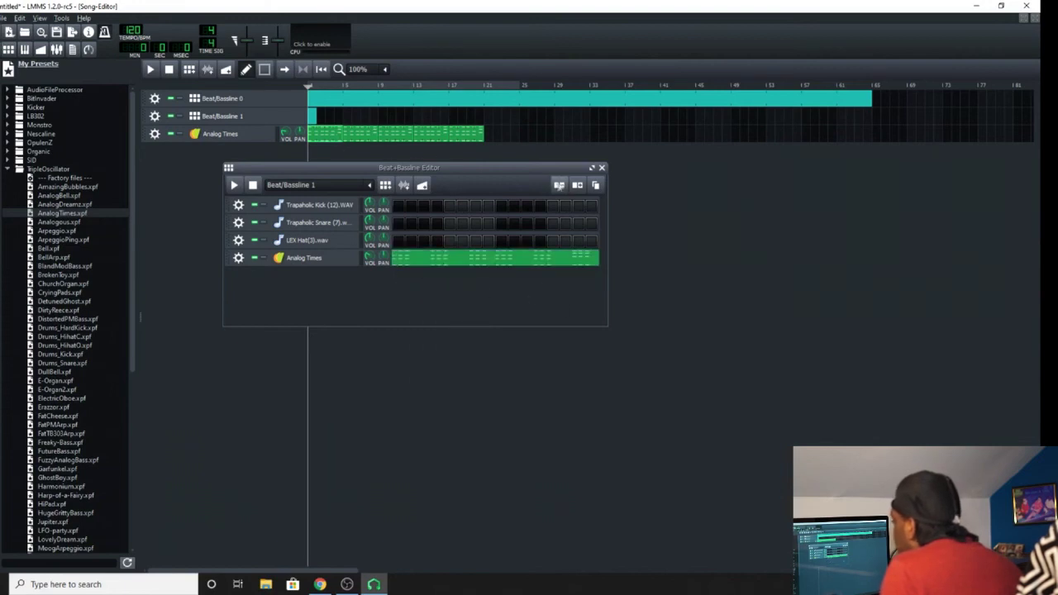
click(601, 167)
- Remove the Analog Times track from the Song-Editor and extend the Beat/Bassline 1 block to the end of Beat/Bassline 0
click(155, 134)
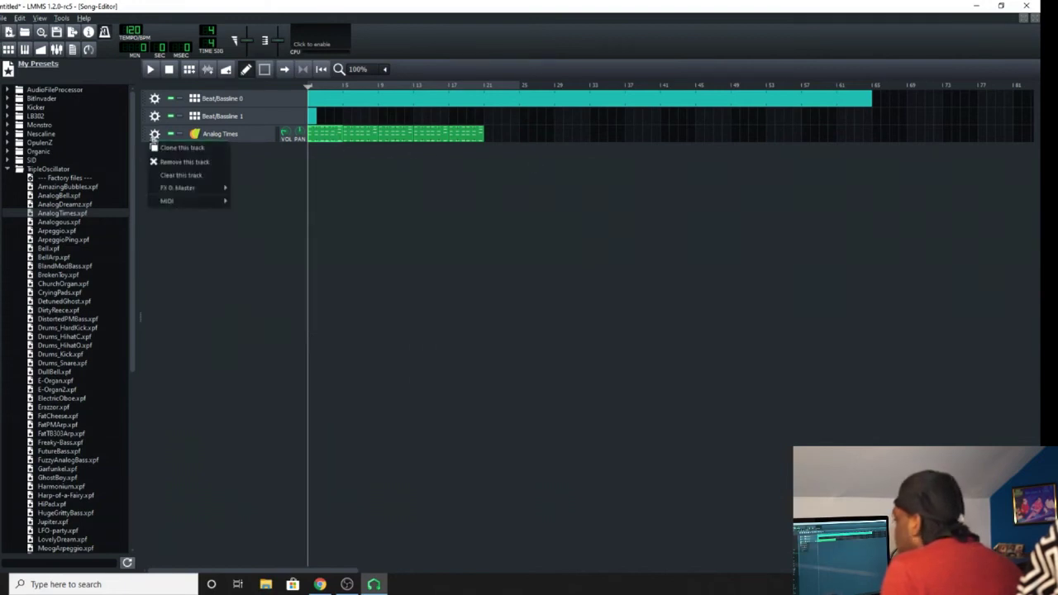
click(183, 171)
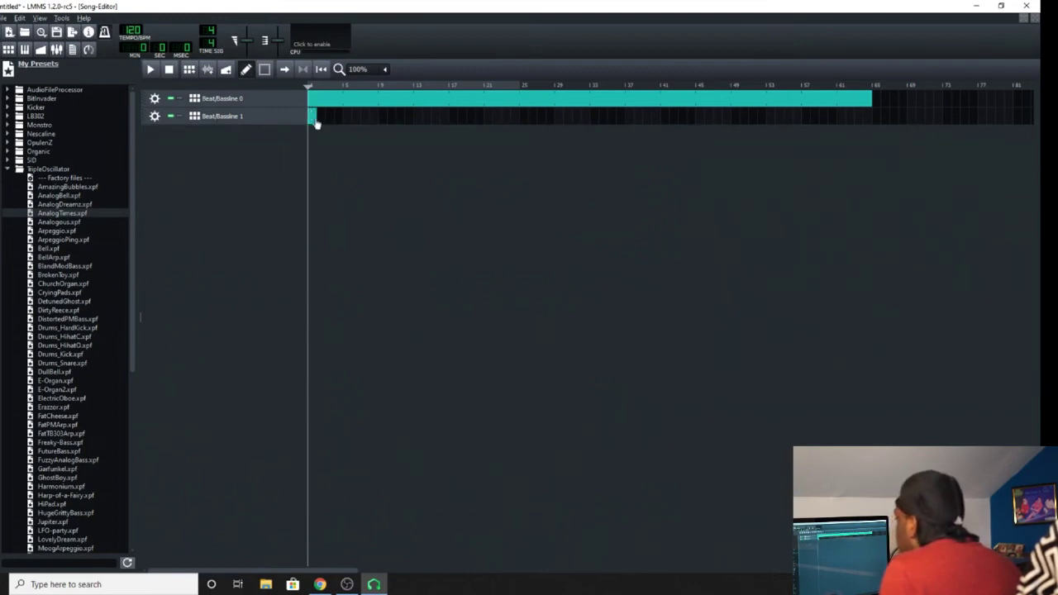
drag(317, 118, 872, 119)
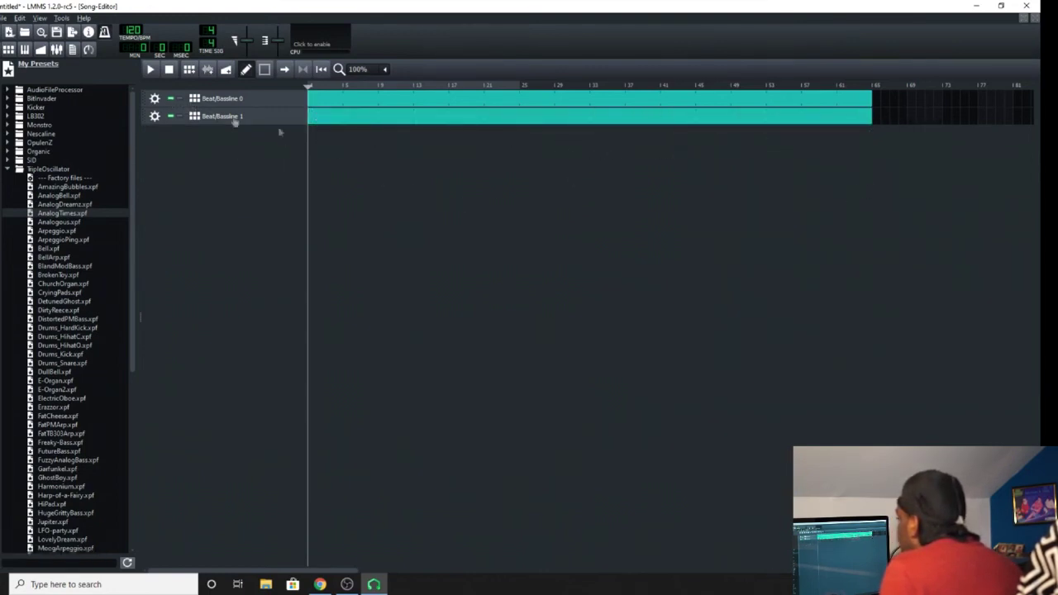
- Play the song and, in Beat/Bassline 1's Analog Times instrument, set OSC2+OSC3 to SYNC and OSC1+OSC2 to MIX
click(150, 69)
double_click(322, 115)
click(304, 258)
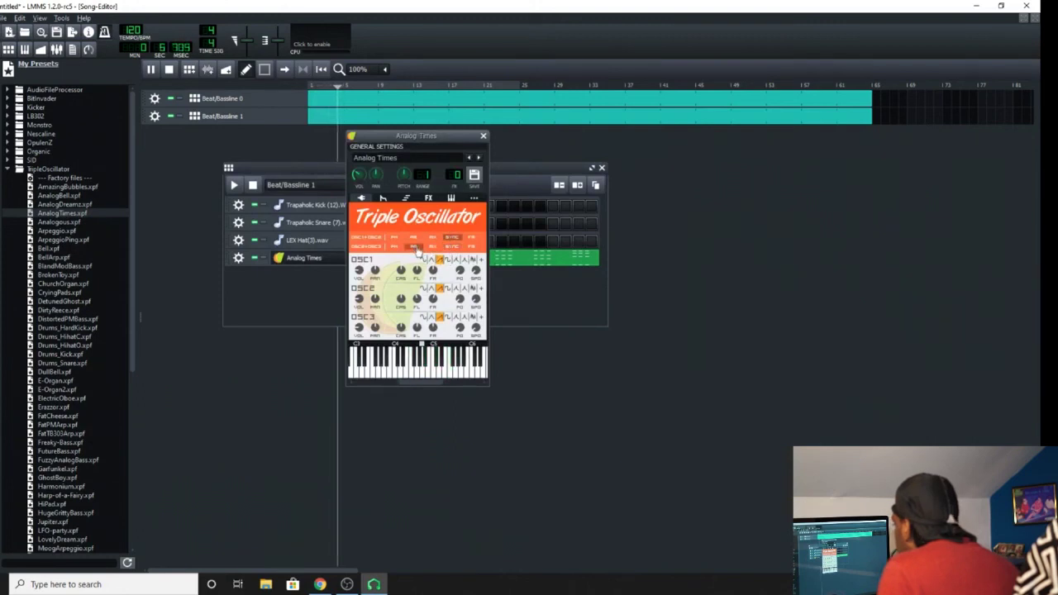
click(471, 247)
click(452, 246)
click(430, 238)
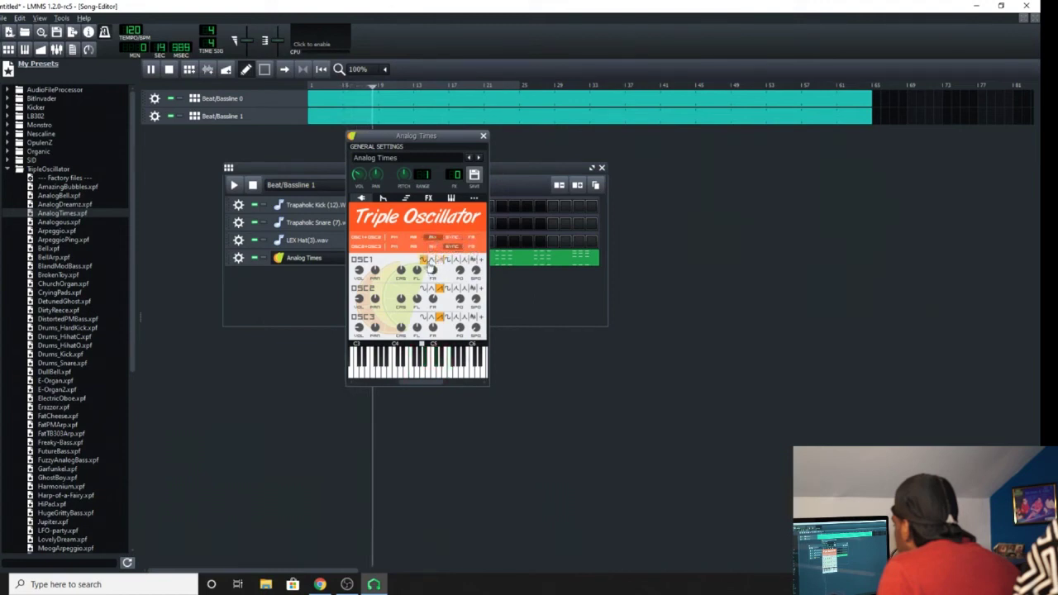
- Set Analog Times' OSC1 to the exponential waveform, adjust its coarse detuning during playback, and finish by stopping the song
click(447, 259)
click(455, 260)
click(465, 260)
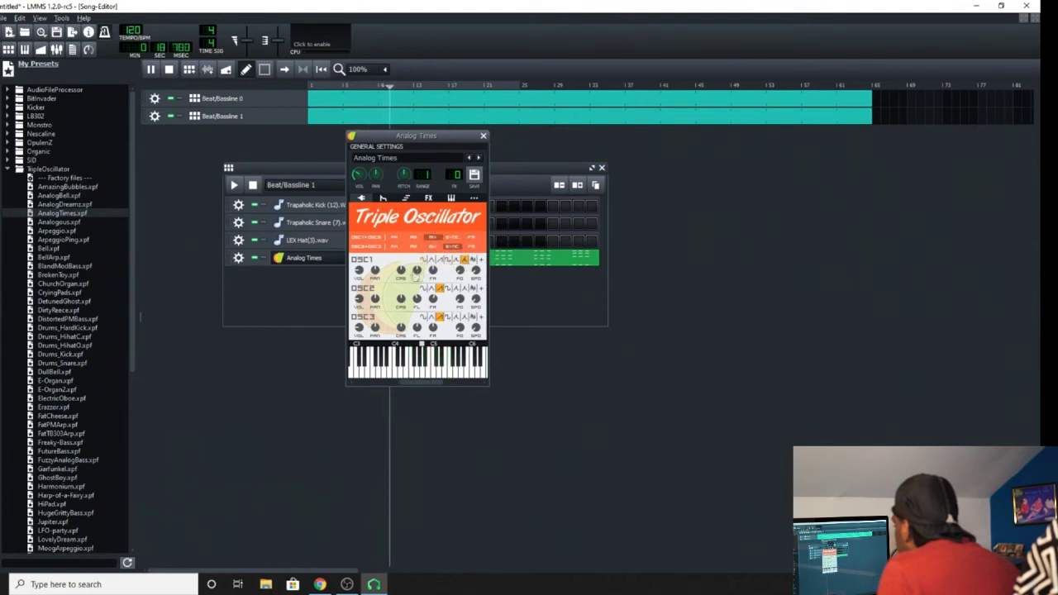
mouse_move(418, 269)
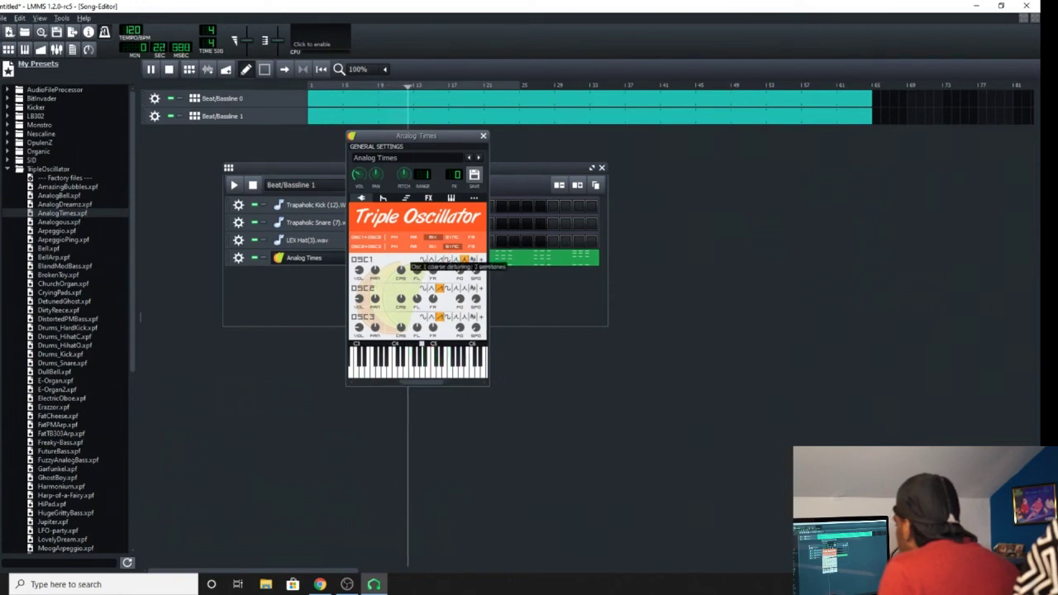
scroll(401, 269, down, 4)
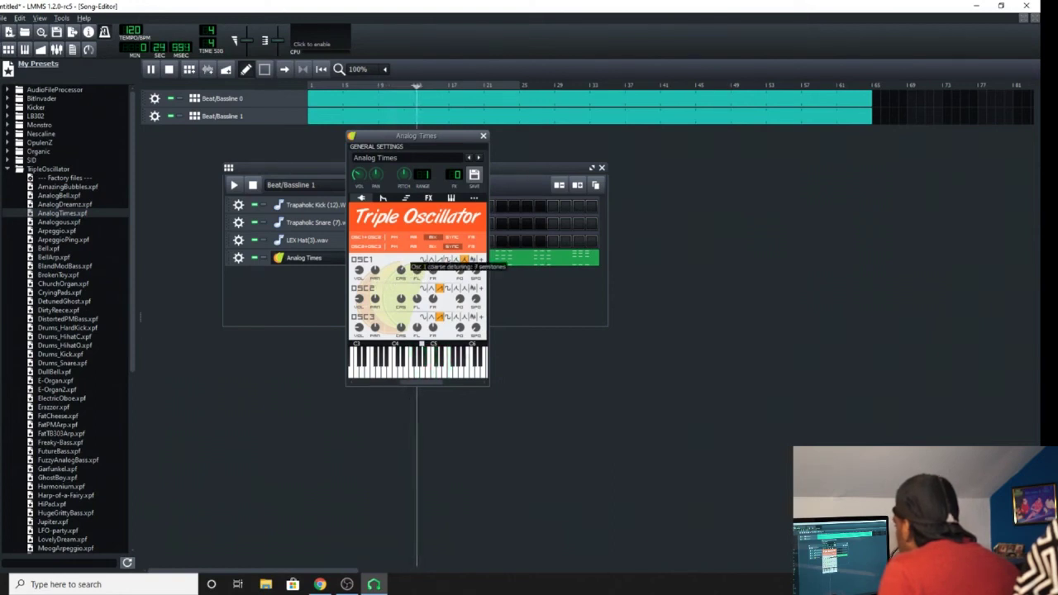
scroll(401, 269, up, 12)
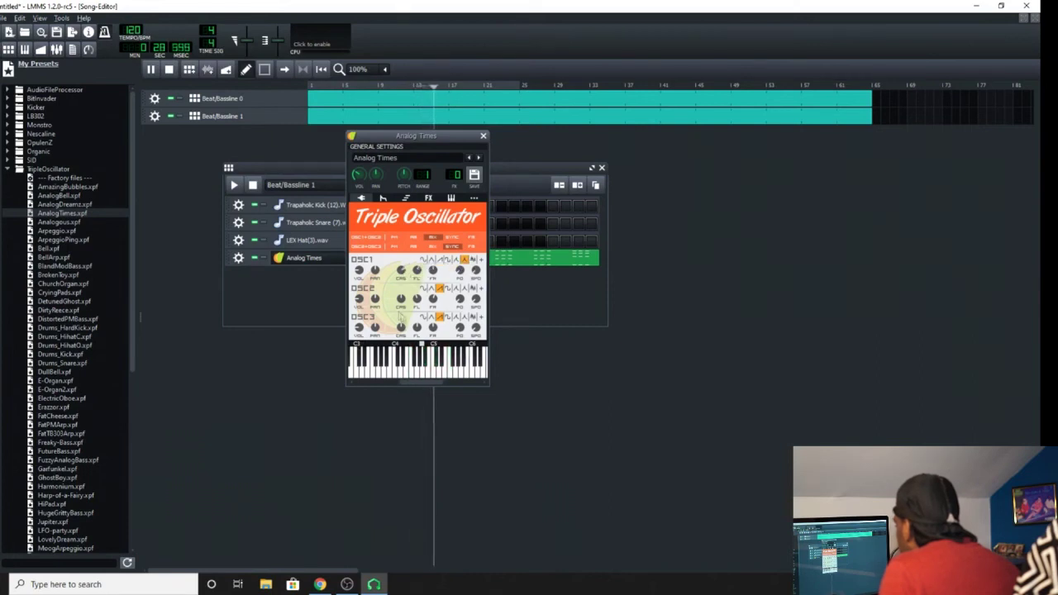
click(484, 136)
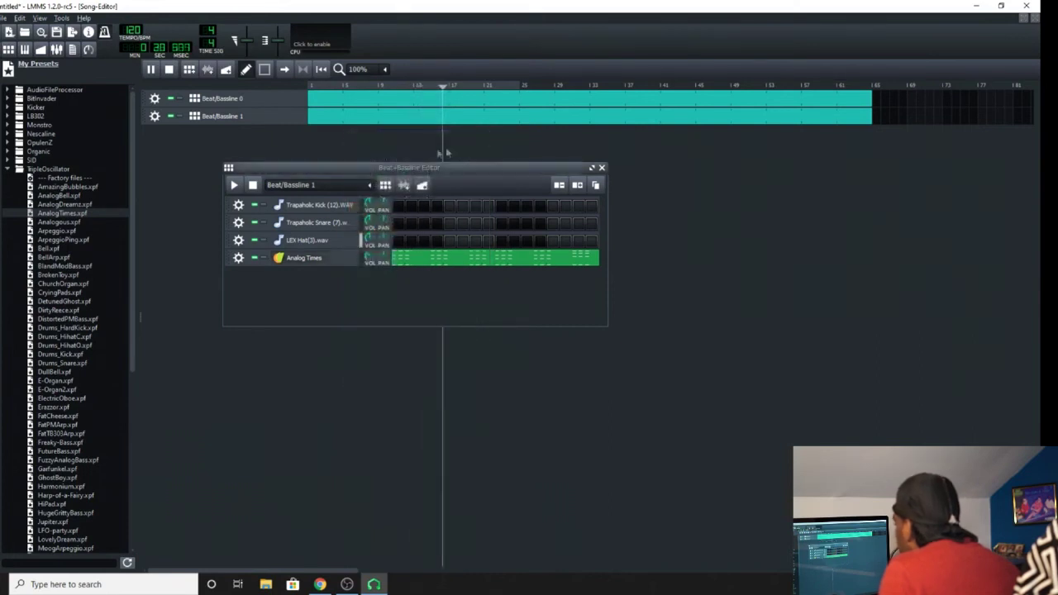
click(254, 185)
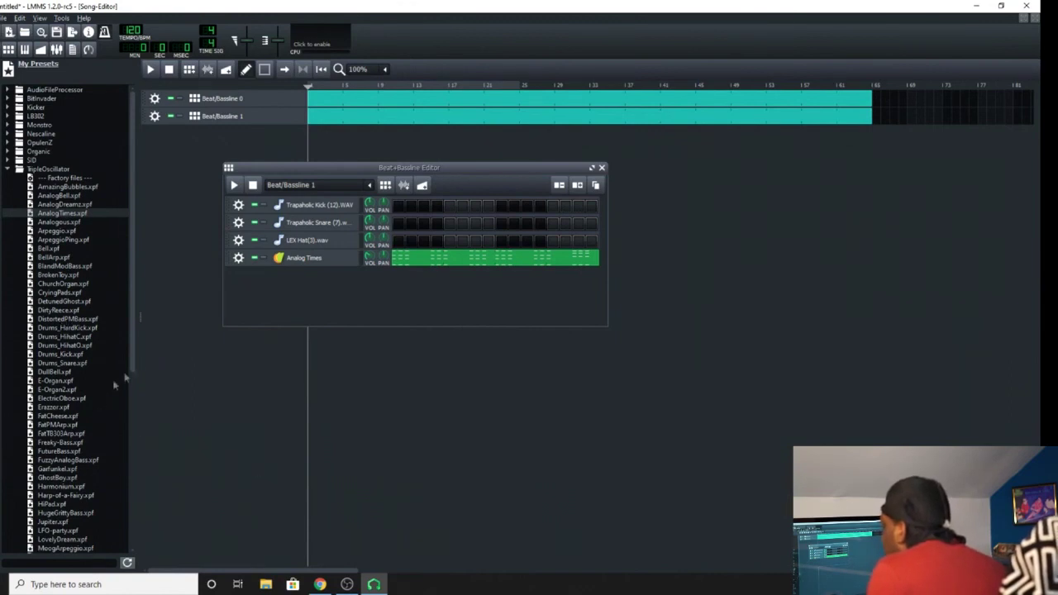
- Browse the Watsyn and Monstro presets and add ScaryBell.xpf as a new track in Beat/Bassline 1
click(9, 169)
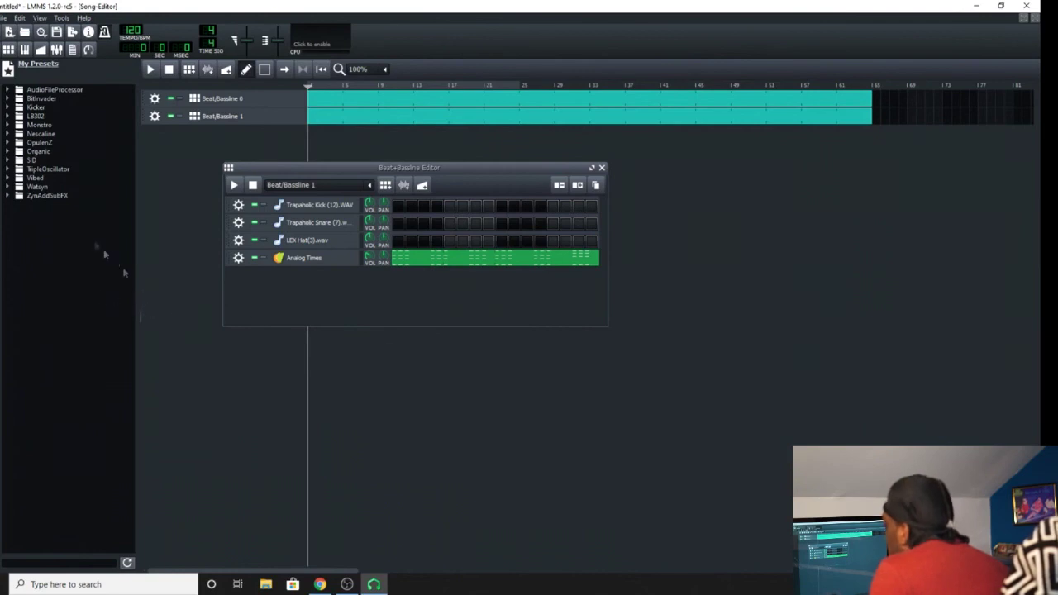
click(8, 188)
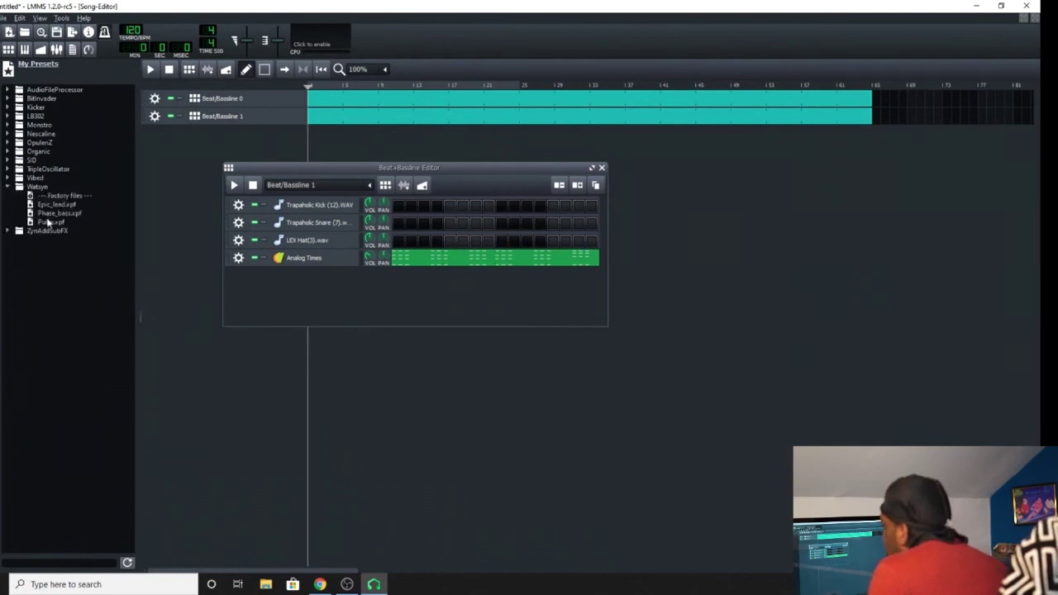
click(9, 124)
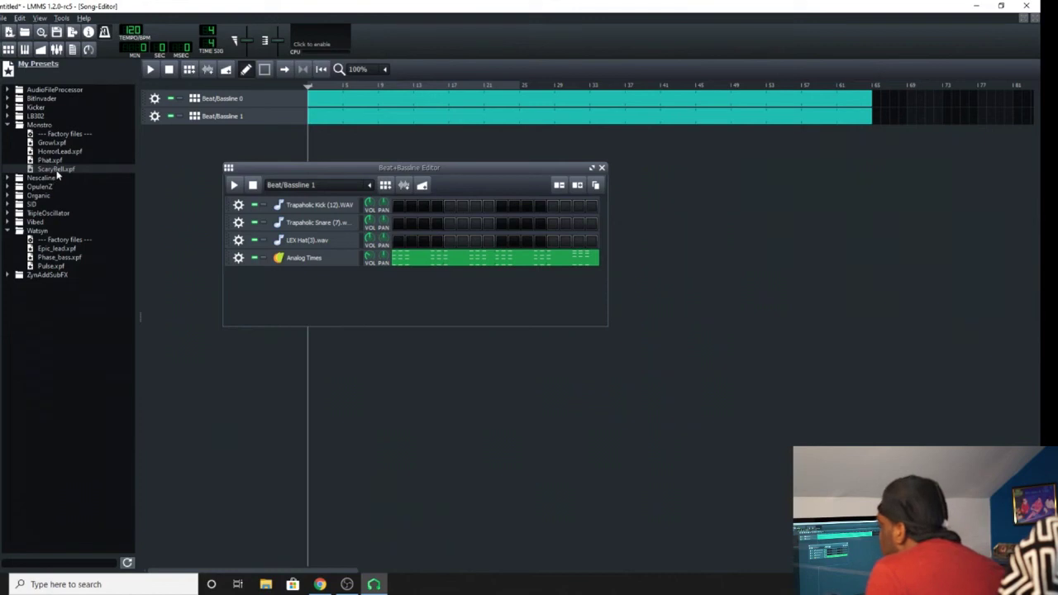
drag(59, 175, 312, 295)
- Assign the USB MIDI Controller as the MIDI input of the Scary Bell track
click(240, 276)
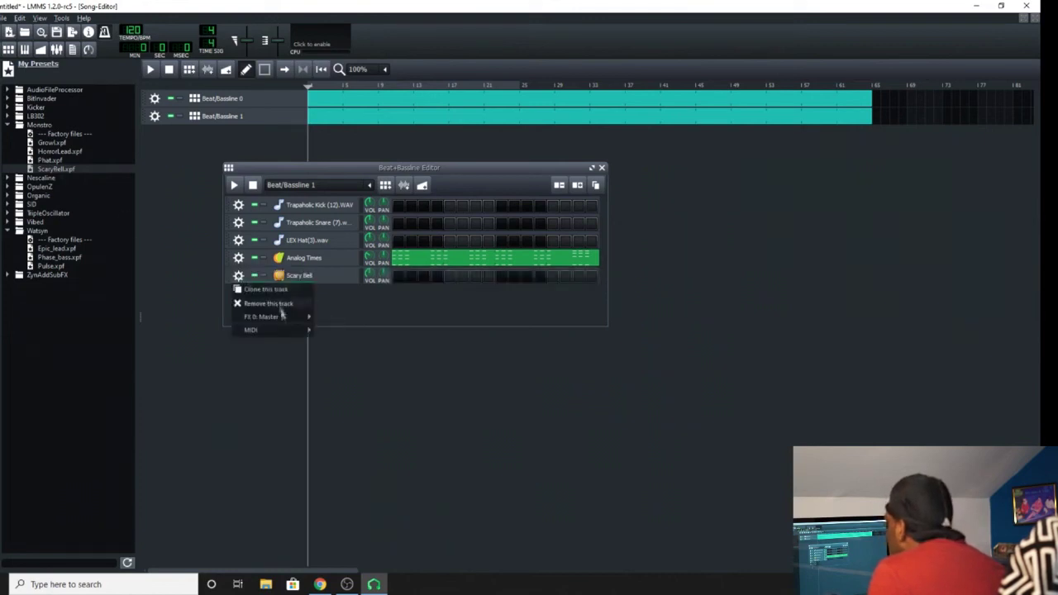
mouse_move(283, 334)
mouse_move(331, 331)
click(382, 329)
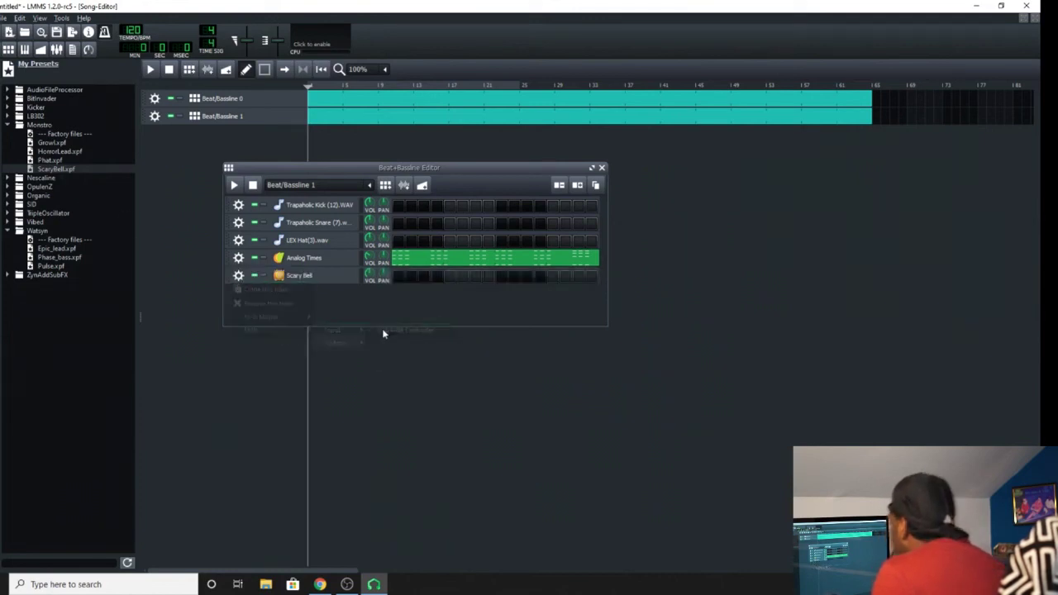
right_click(401, 286)
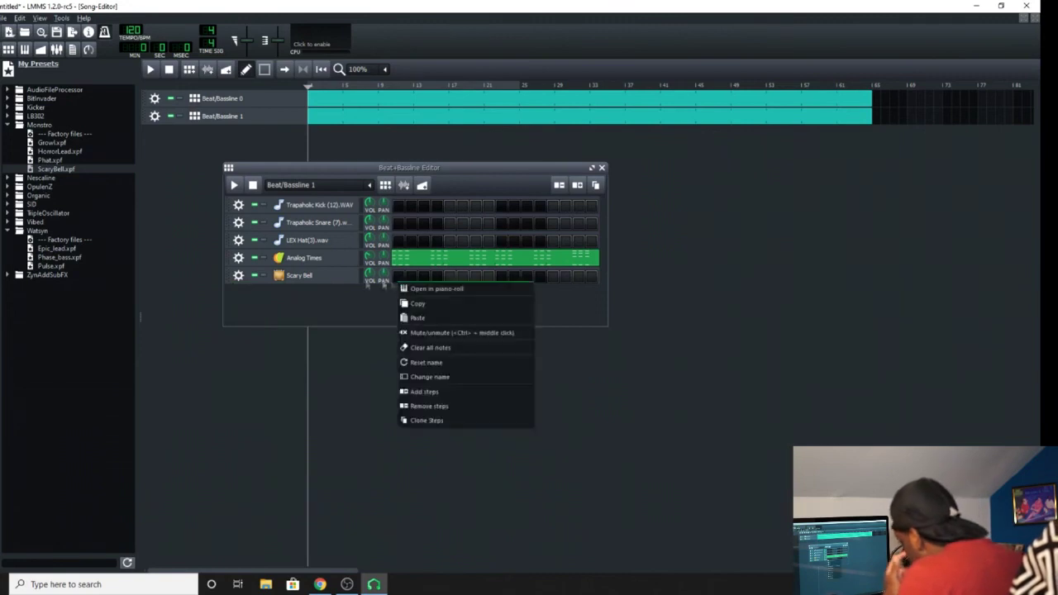
click(221, 261)
double_click(322, 118)
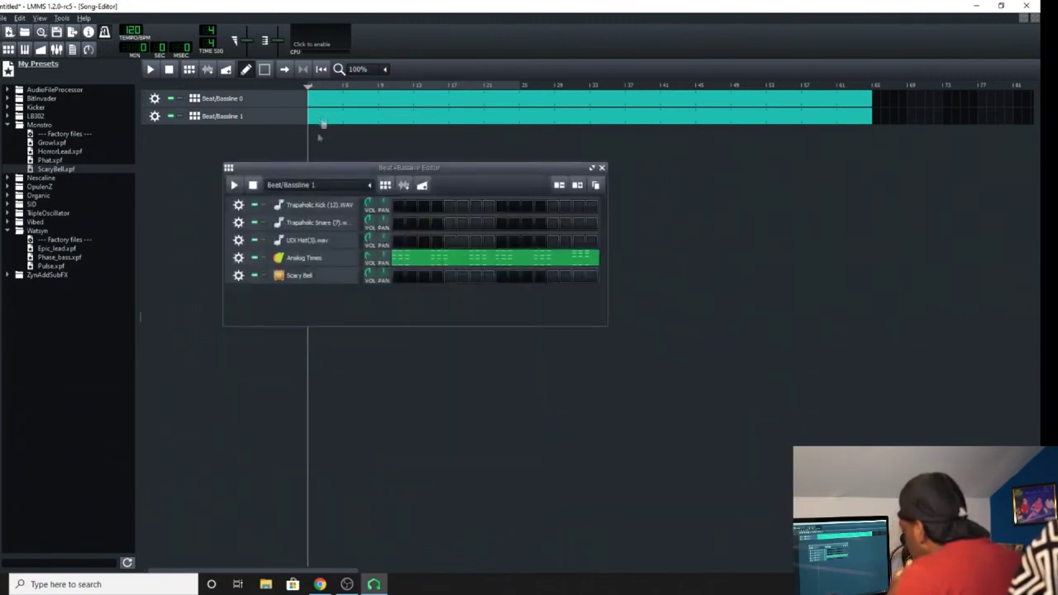
- Disconnect the USB MIDI Controller input from the Analog Times track and check Scary Bell's MIDI input
click(239, 259)
mouse_move(267, 311)
mouse_move(335, 313)
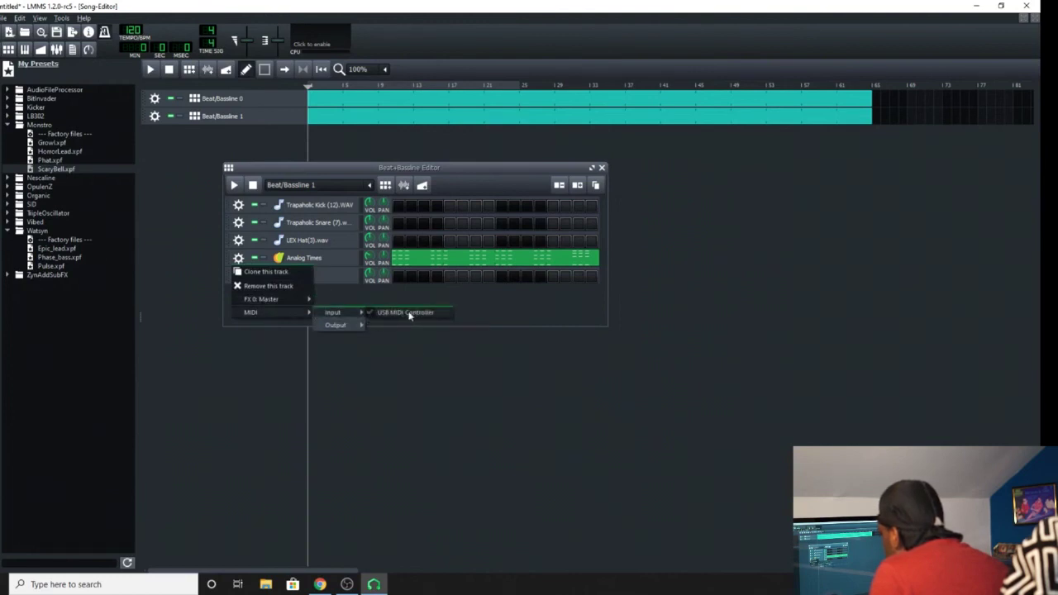
click(405, 312)
click(237, 275)
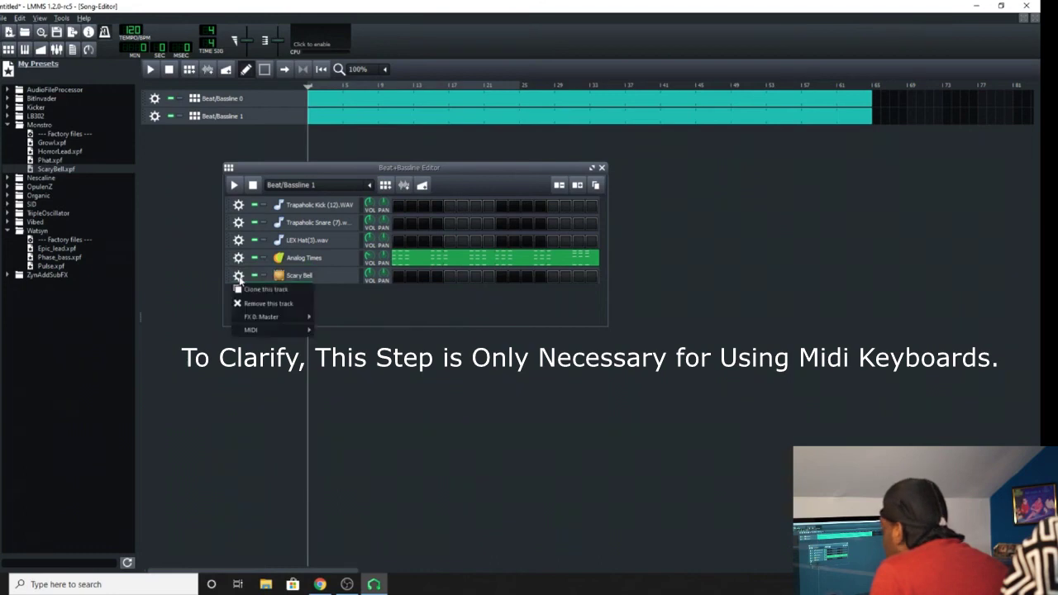
mouse_move(277, 329)
mouse_move(337, 330)
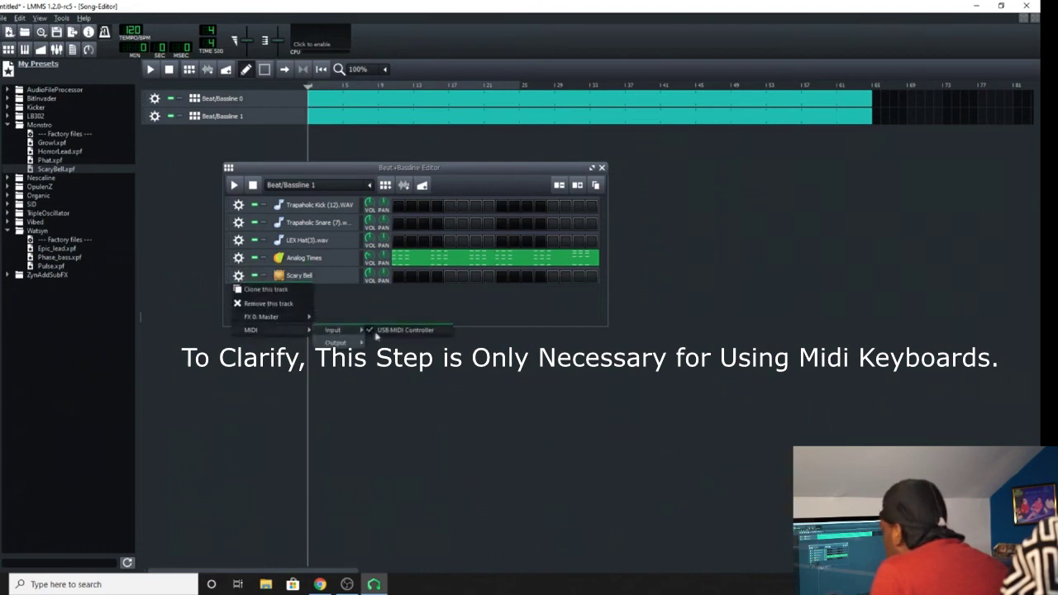
click(405, 298)
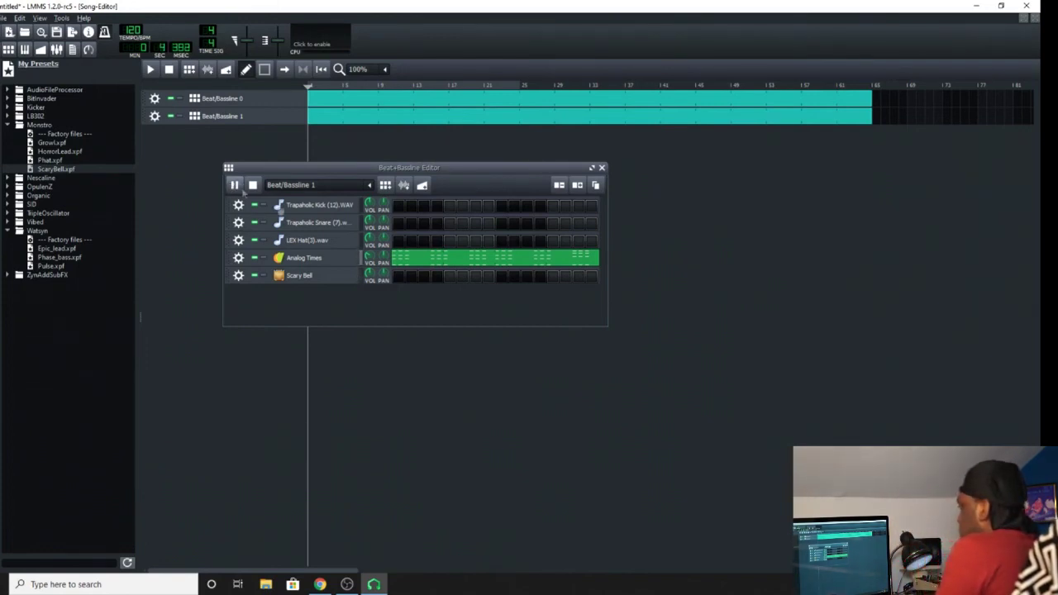
- Record a four-bar Scary Bell melody in the Piano-Roll and delete the doubled notes at C#5 in bars 1 and 2
right_click(426, 280)
click(454, 289)
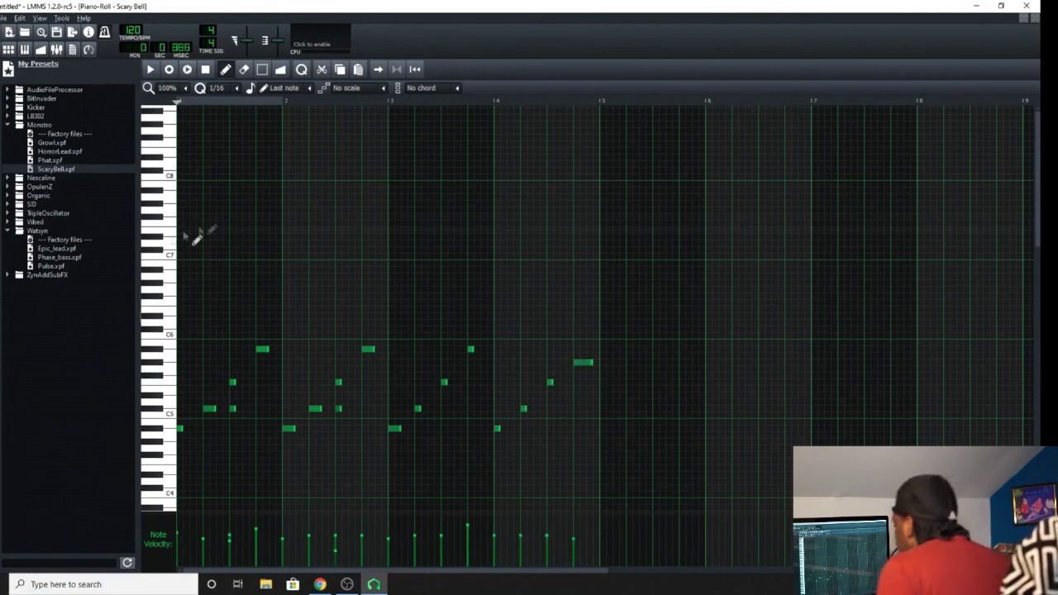
right_click(233, 408)
right_click(338, 408)
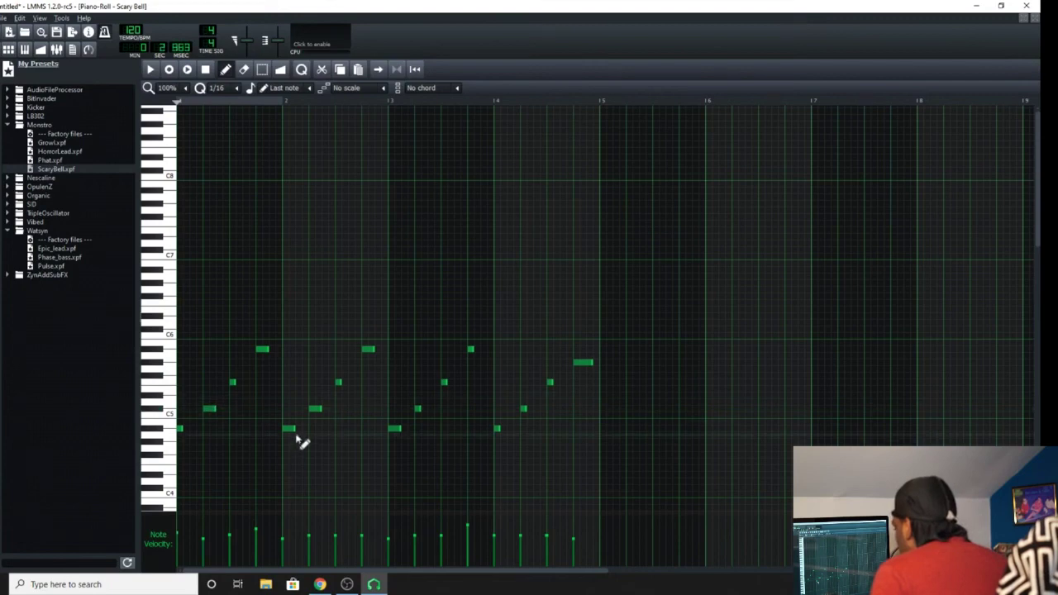
- Even out the Scary Bell note lengths by shortening the first notes of bars 2 and 3 and lengthening bar 3's last note
drag(295, 428, 288, 428)
drag(399, 428, 392, 428)
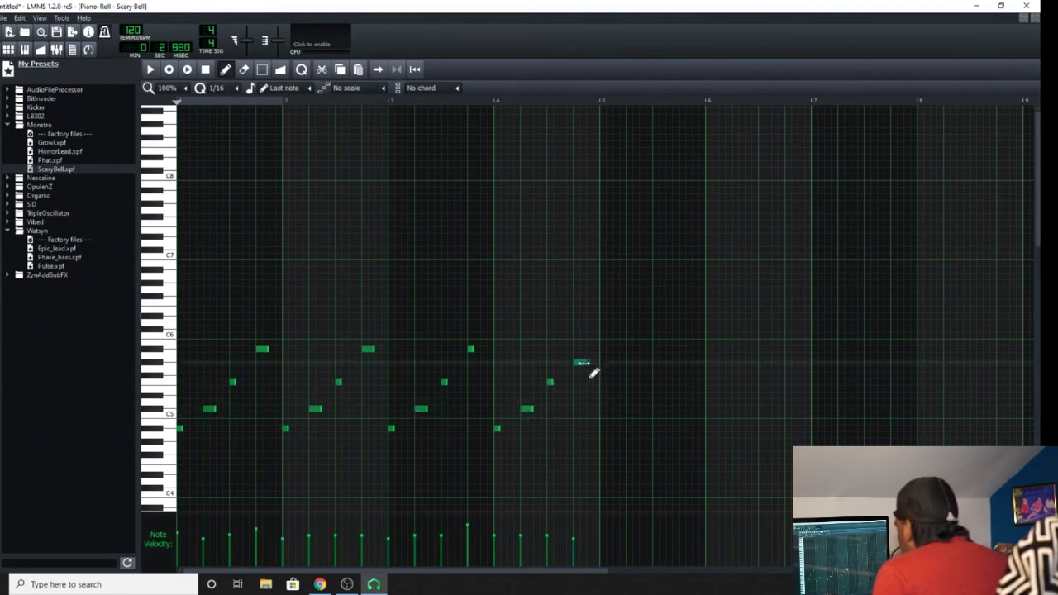
drag(469, 354, 485, 356)
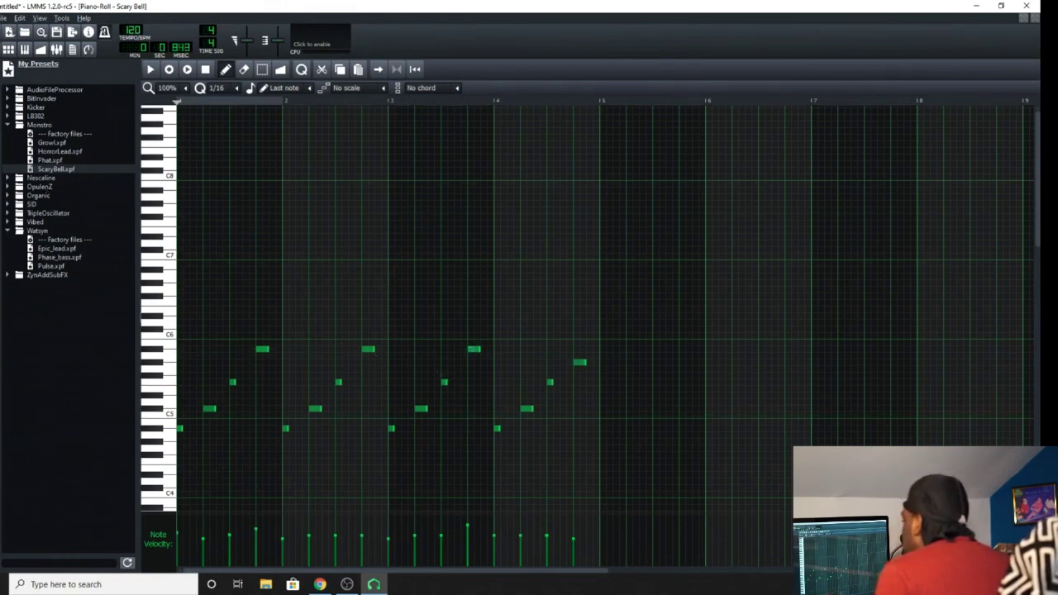
- Return to Beat/Bassline 1 and disconnect the USB MIDI Controller input from the Scary Bell track
click(8, 48)
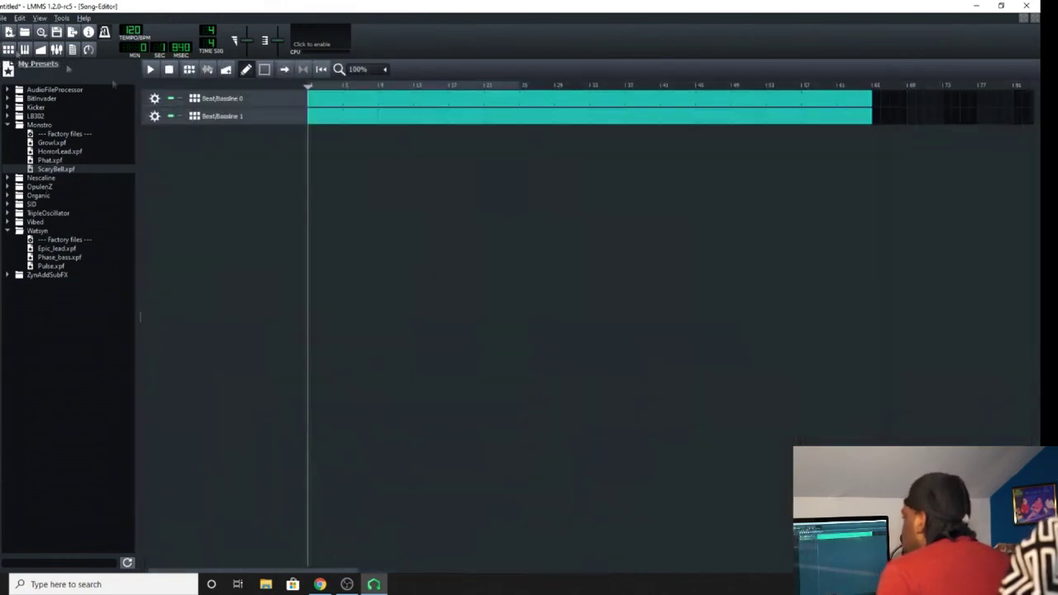
double_click(328, 119)
click(170, 76)
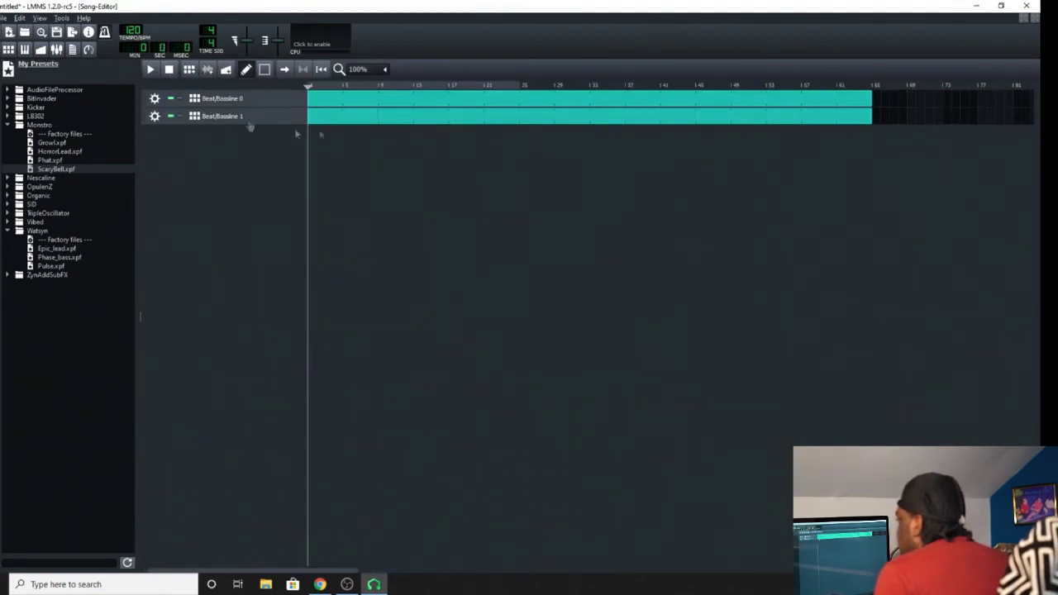
double_click(324, 120)
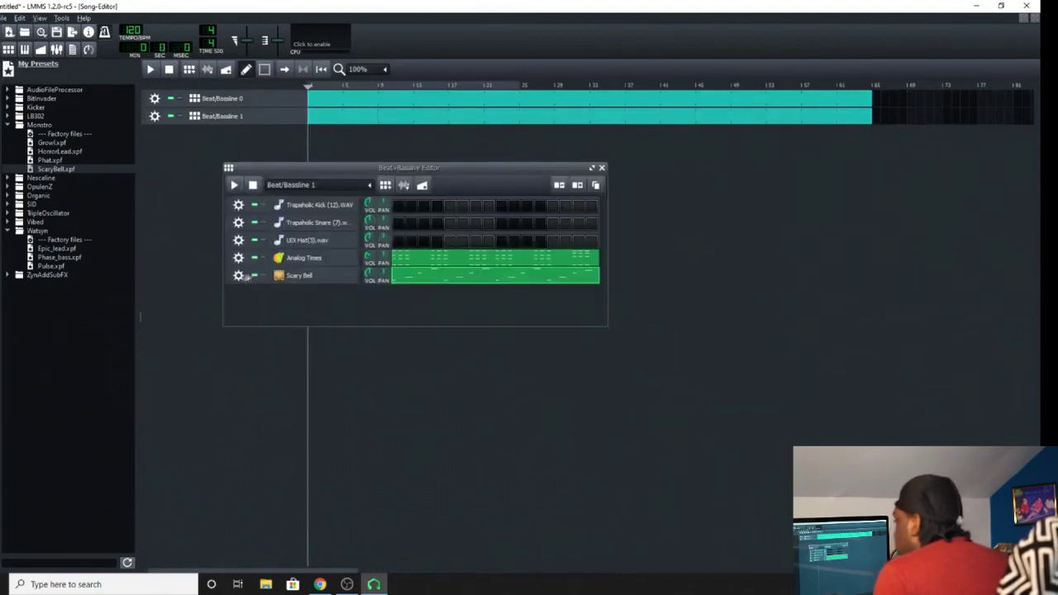
click(237, 275)
mouse_move(299, 329)
mouse_move(339, 330)
click(377, 330)
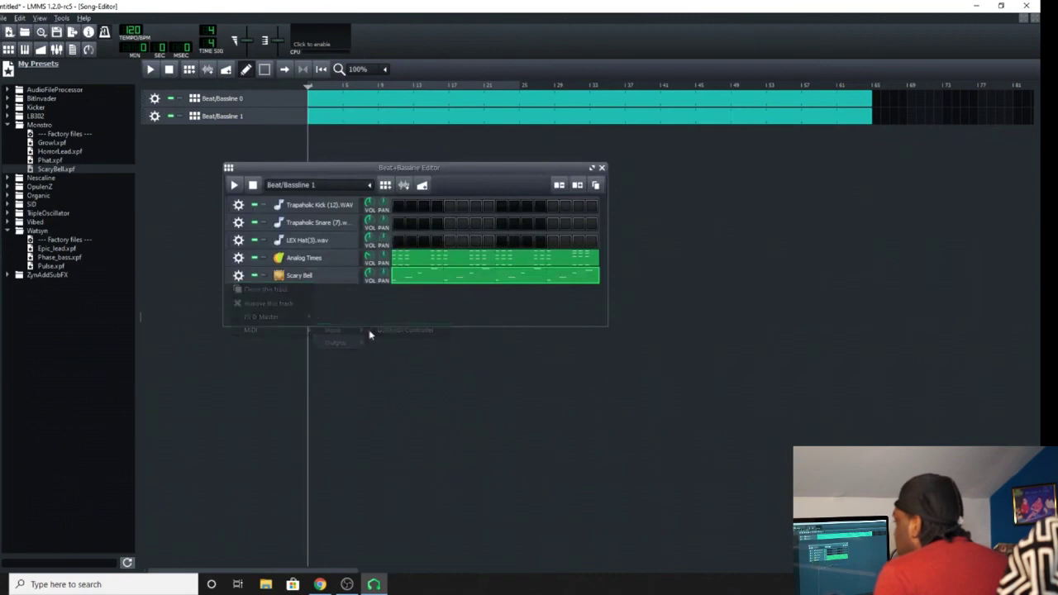
- Add brass synth.wav from the casio sample folder as a new track in Beat/Bassline 1
click(6, 116)
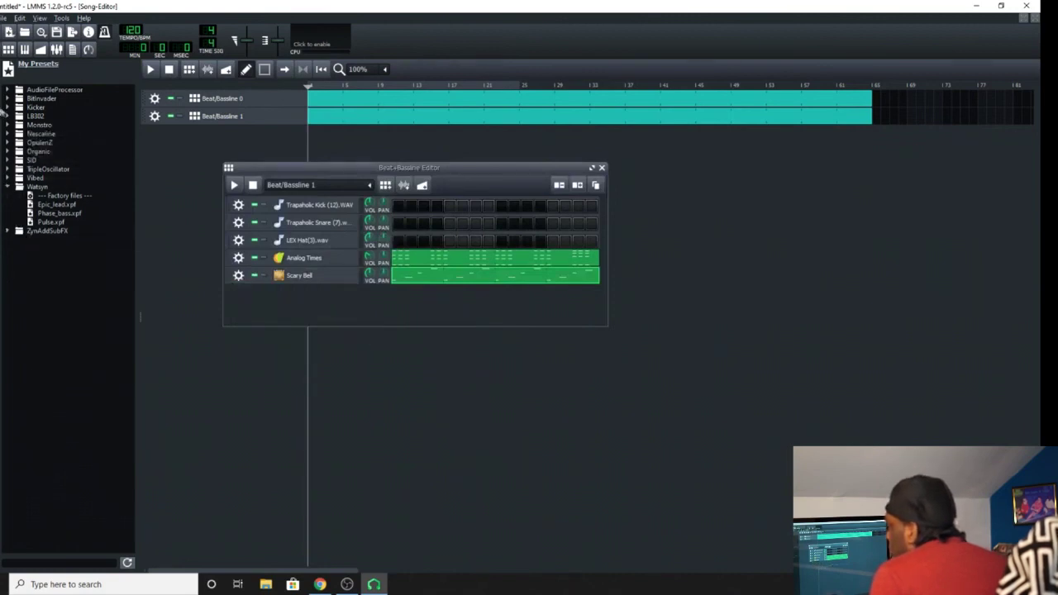
click(8, 124)
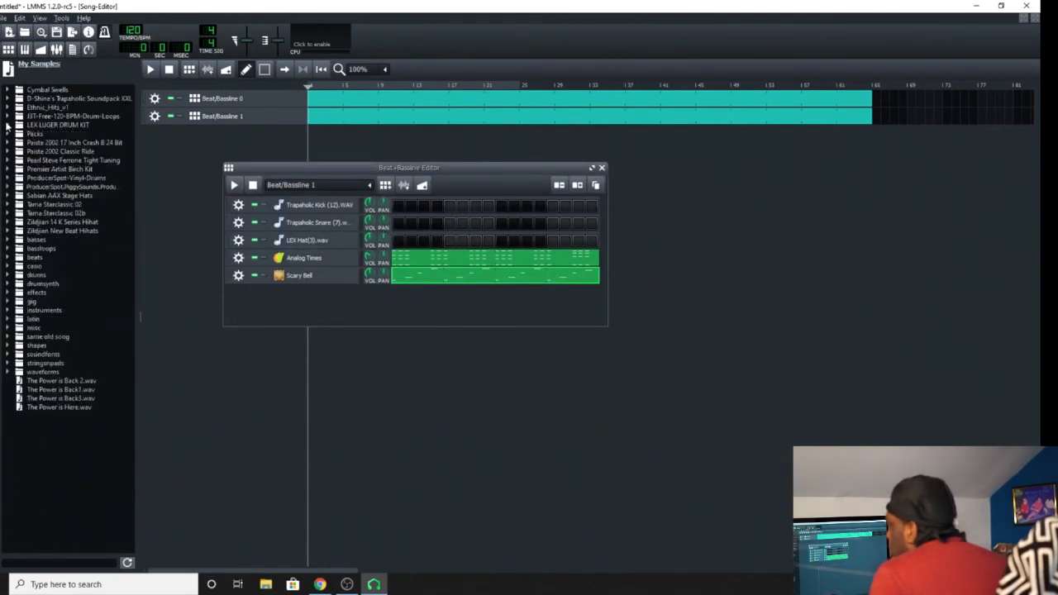
click(8, 266)
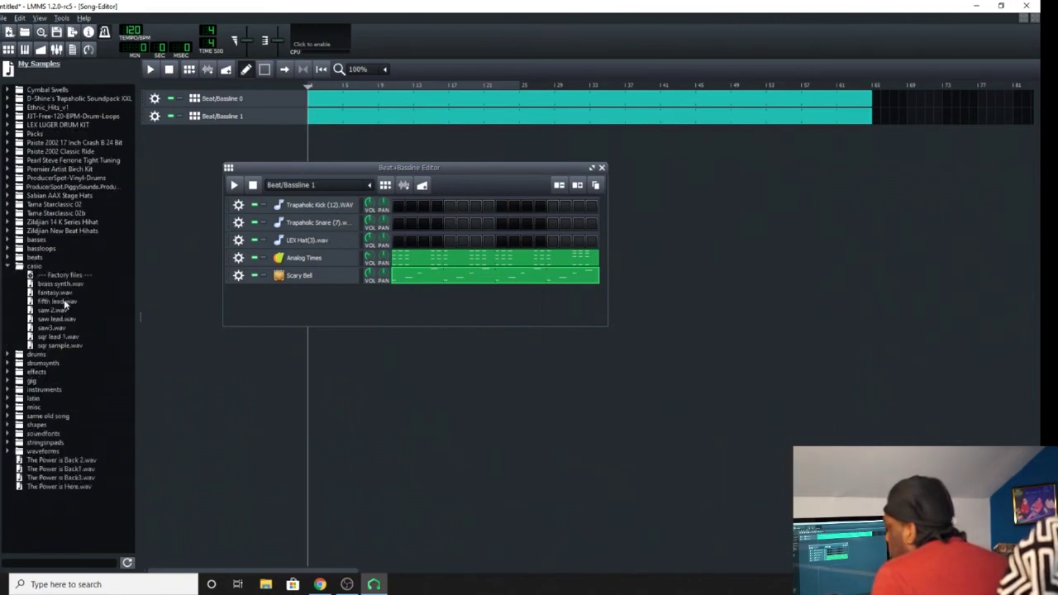
drag(71, 283, 253, 311)
- Assign the USB MIDI Controller as brass synth.wav's MIDI input and check that Scary Bell's input is off
click(238, 294)
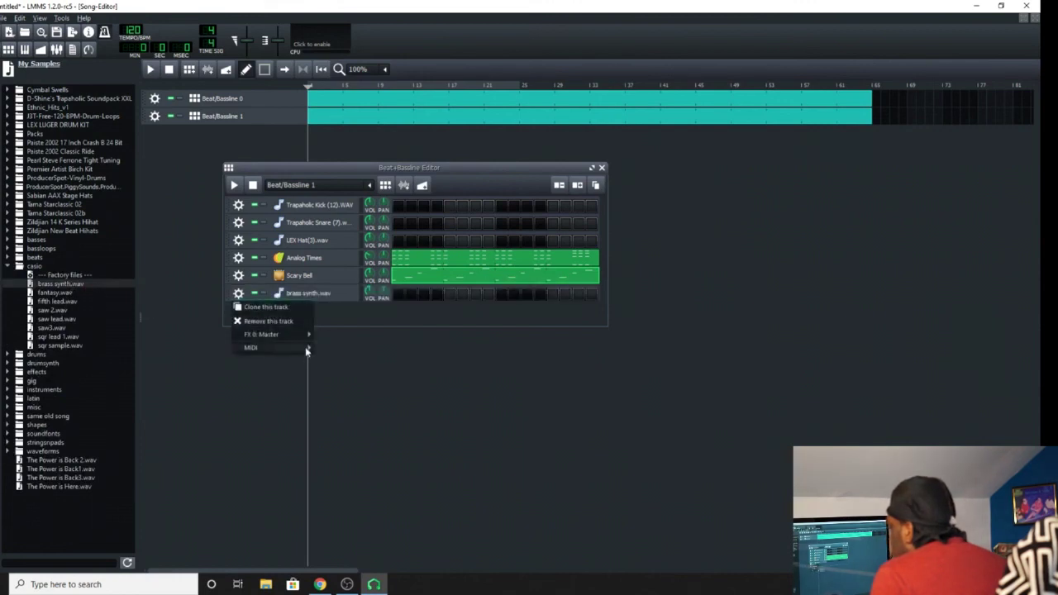
mouse_move(305, 346)
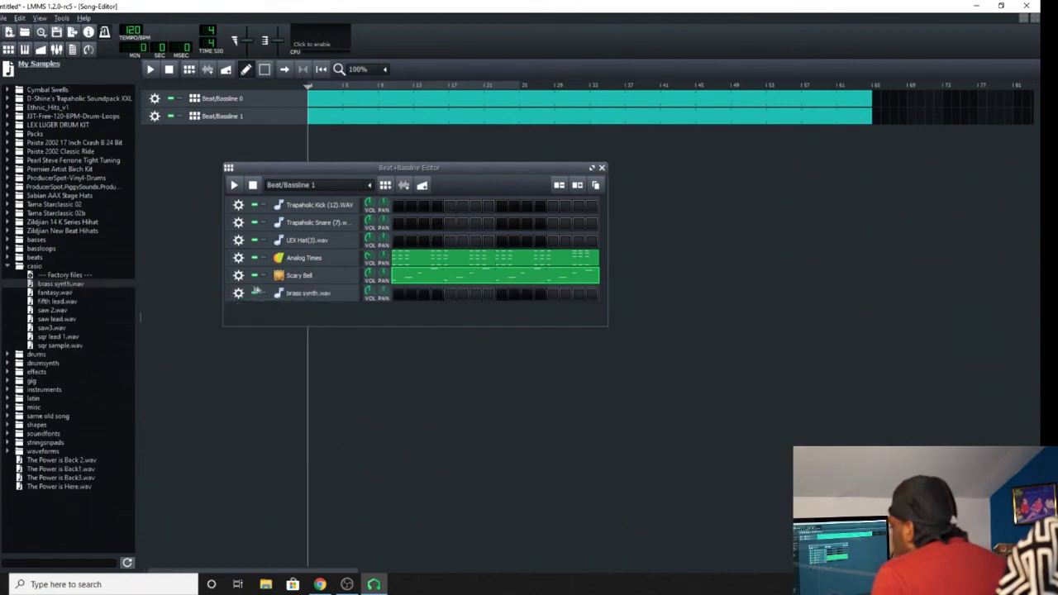
click(238, 275)
mouse_move(264, 329)
mouse_move(335, 330)
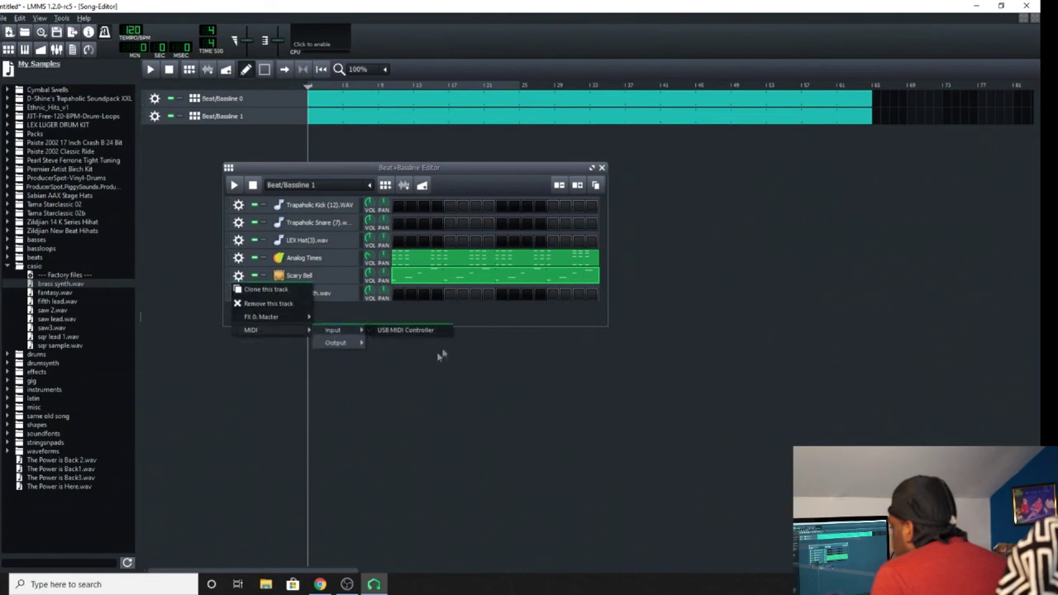
click(461, 317)
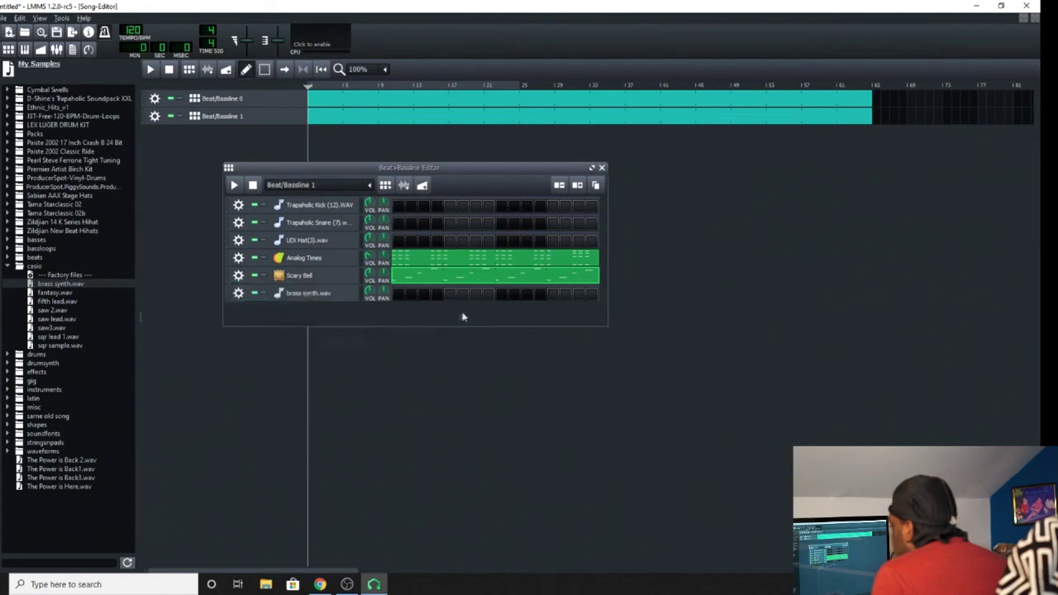
- Open the brass synth.wav pattern in the Piano-Roll and record a four-note chord part over the playing beat
right_click(416, 304)
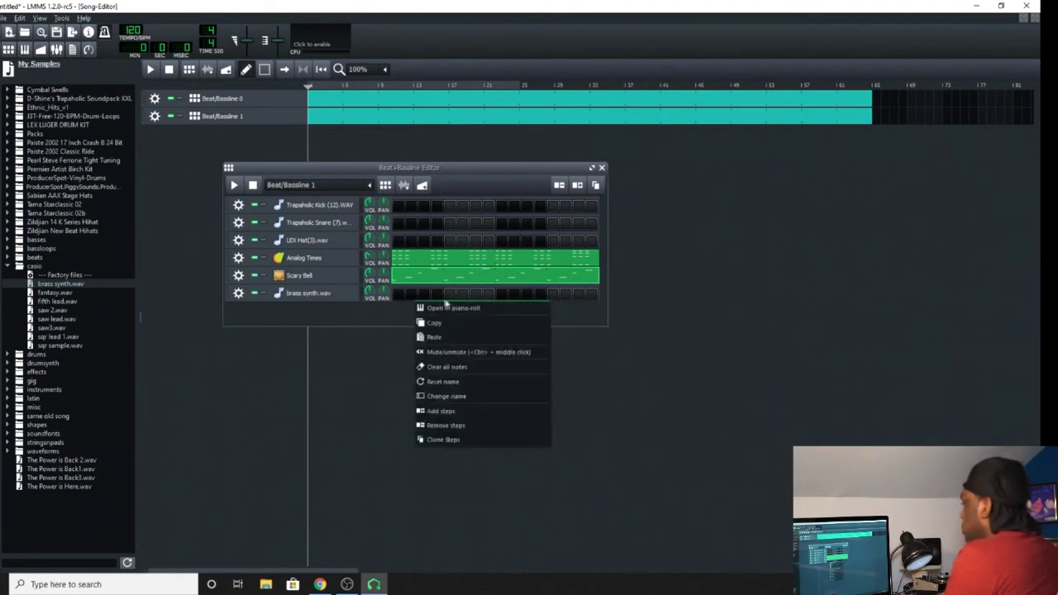
click(446, 308)
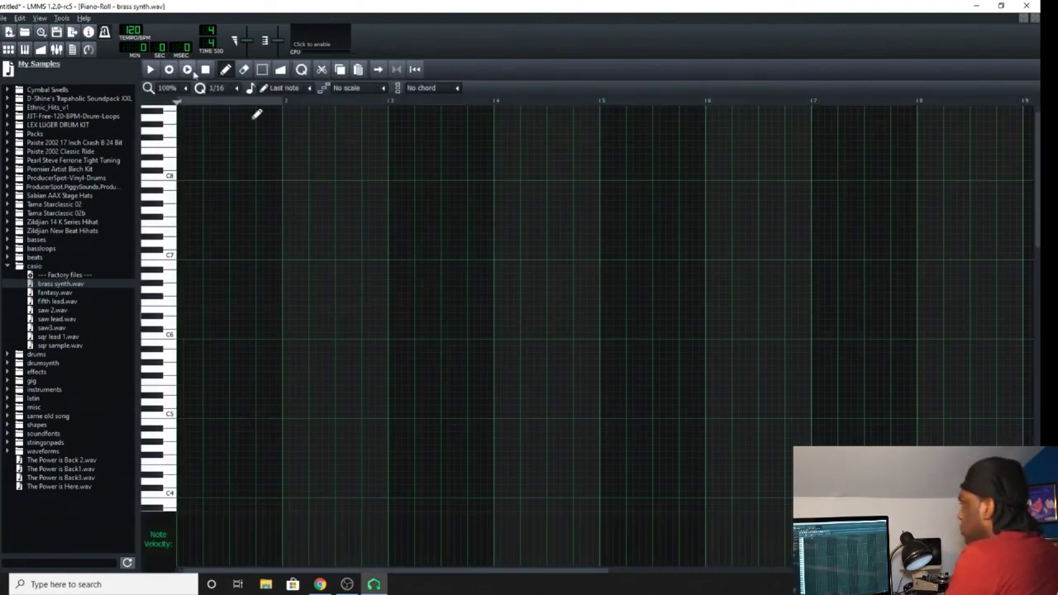
click(188, 70)
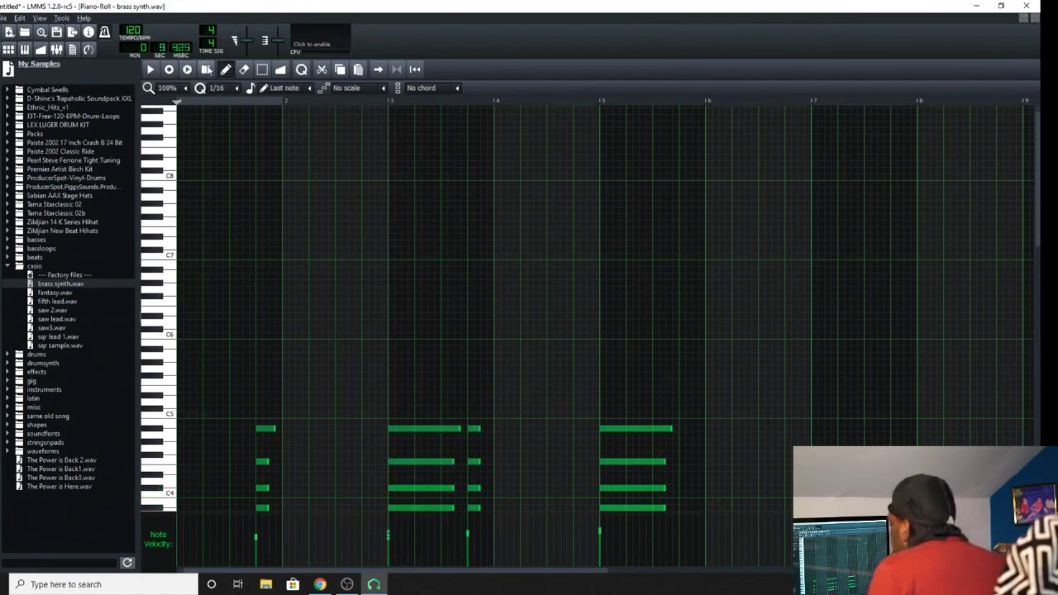
- Stop recording and move the brass synth.wav chord at bar 5 to the very start of the pattern
click(206, 70)
scroll(314, 116, down, 1)
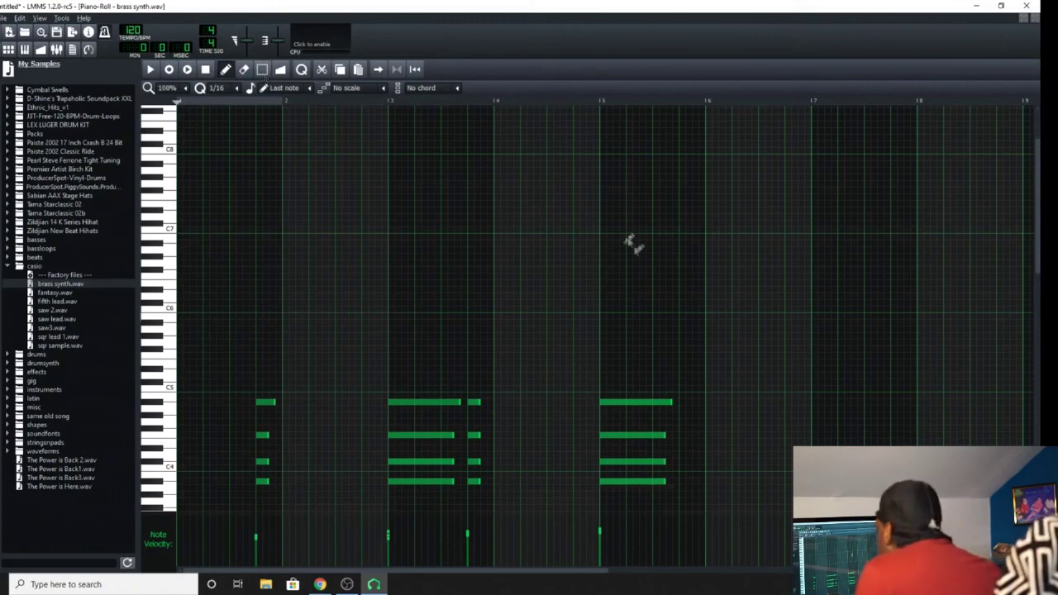
scroll(666, 378, down, 1)
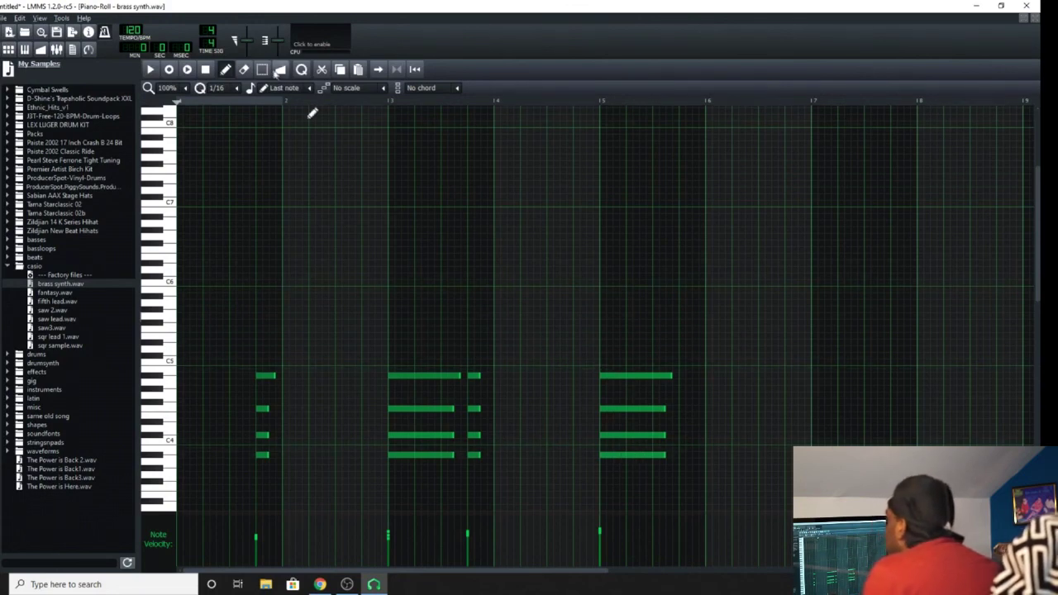
click(263, 69)
mouse_move(702, 253)
mouse_down()
mouse_move(670, 427)
mouse_move(639, 488)
mouse_move(593, 500)
mouse_up()
click(225, 70)
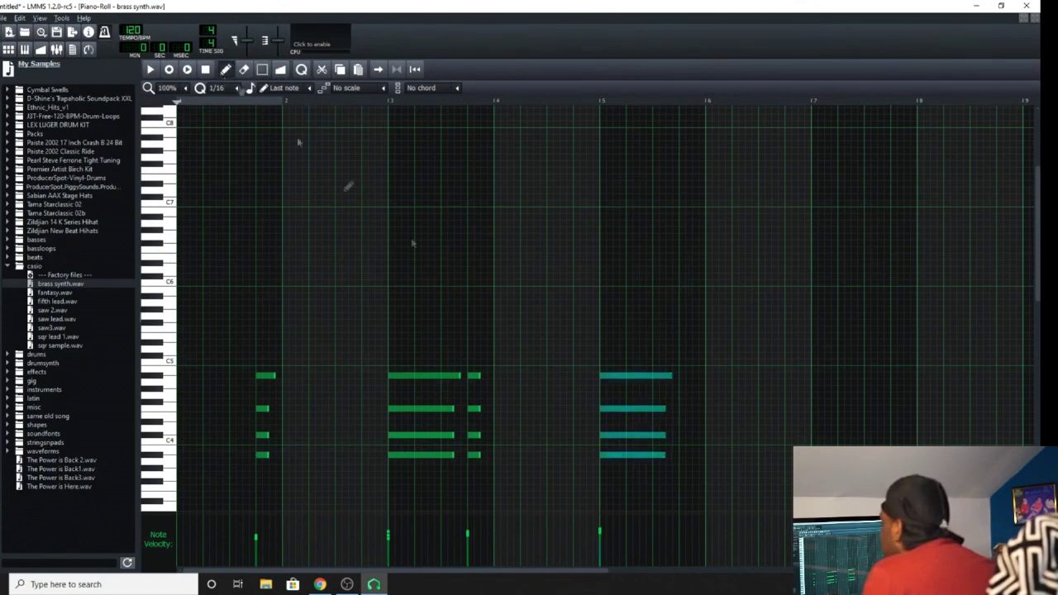
click(624, 378)
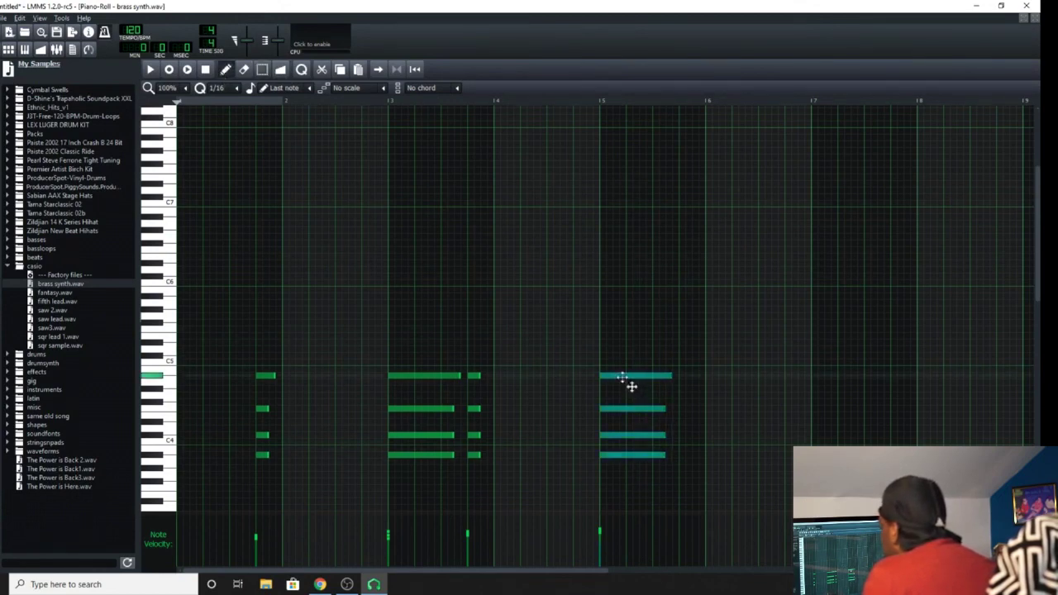
drag(622, 377, 181, 377)
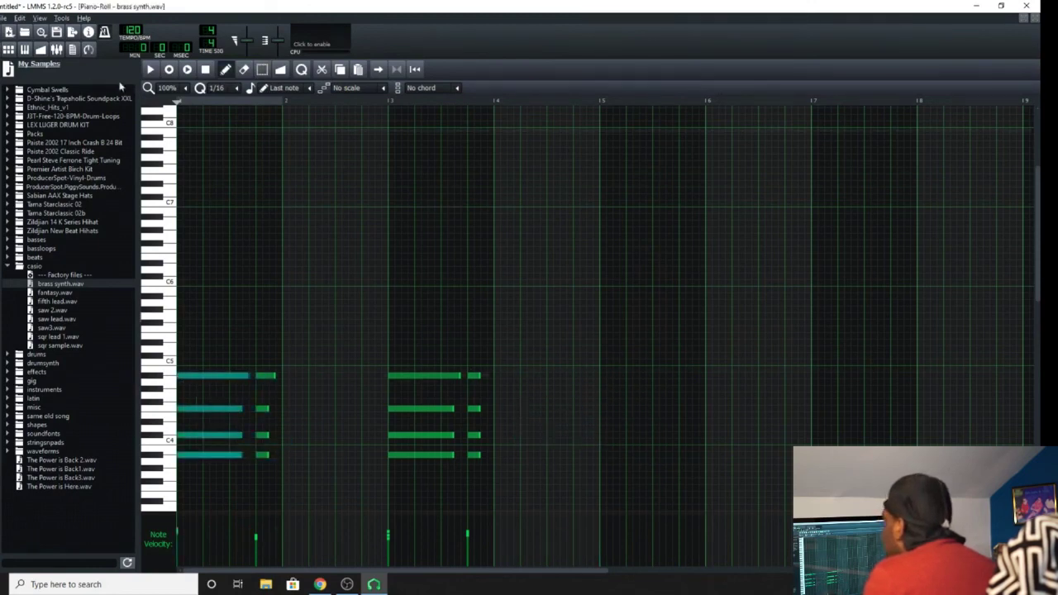
- Copy the brass synth.wav pattern from Beat/Bassline 1 and paste it onto the same track in a newly added beat/bassline
click(9, 49)
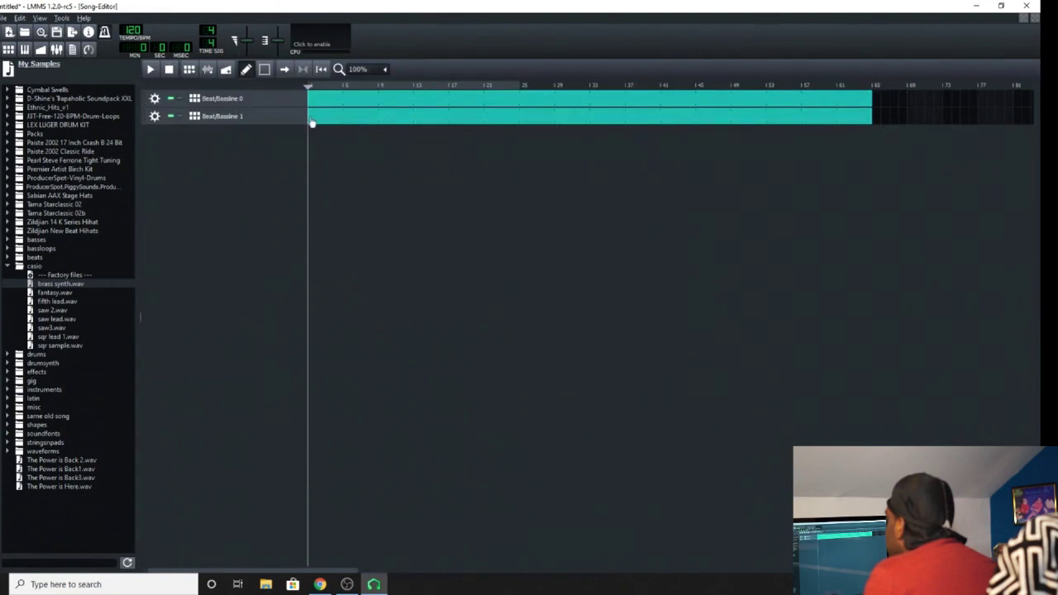
double_click(314, 122)
right_click(442, 298)
click(464, 320)
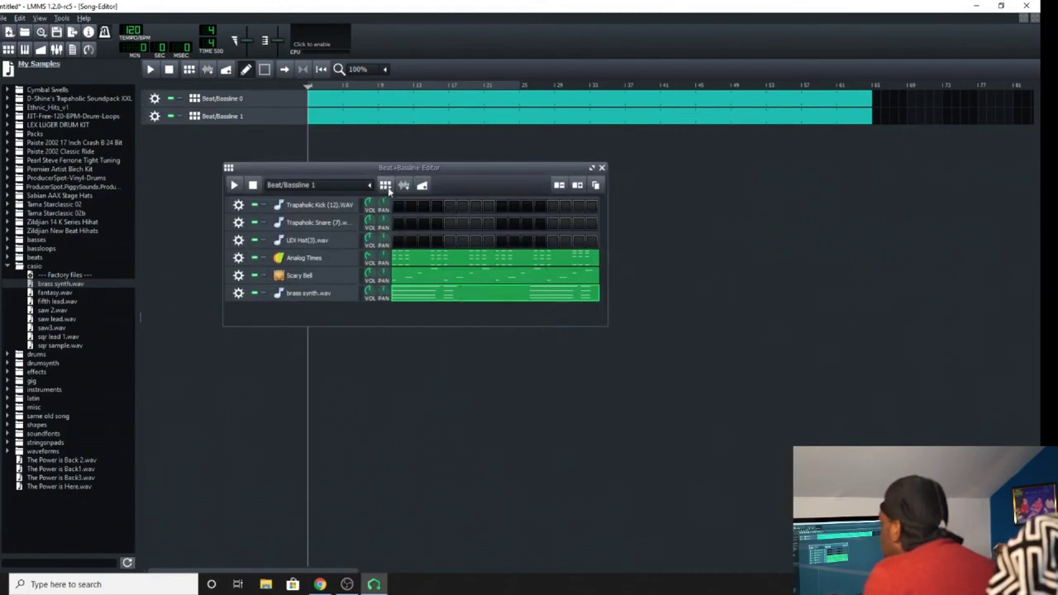
click(385, 185)
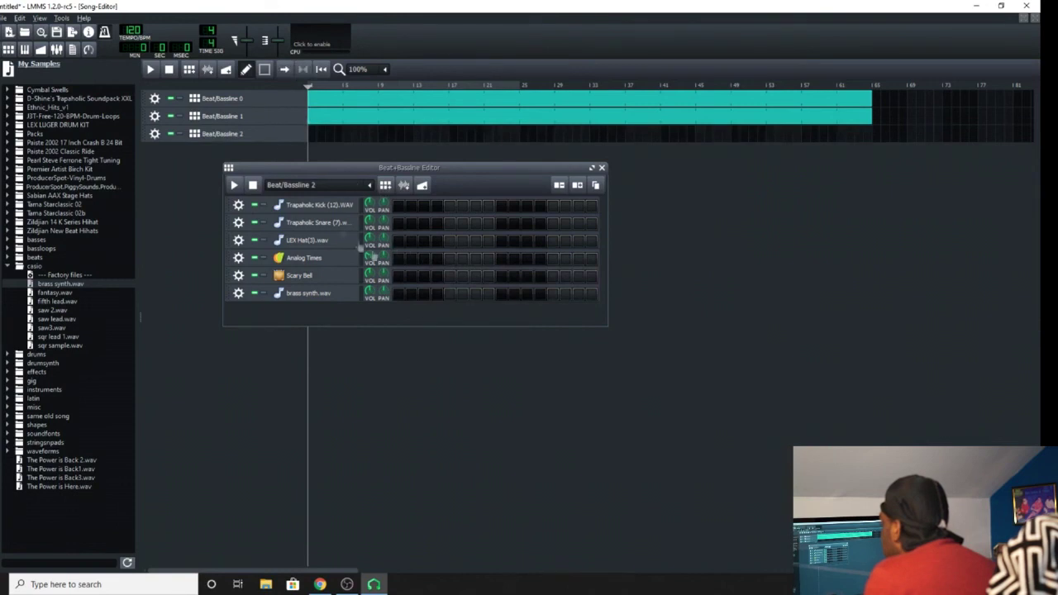
right_click(401, 299)
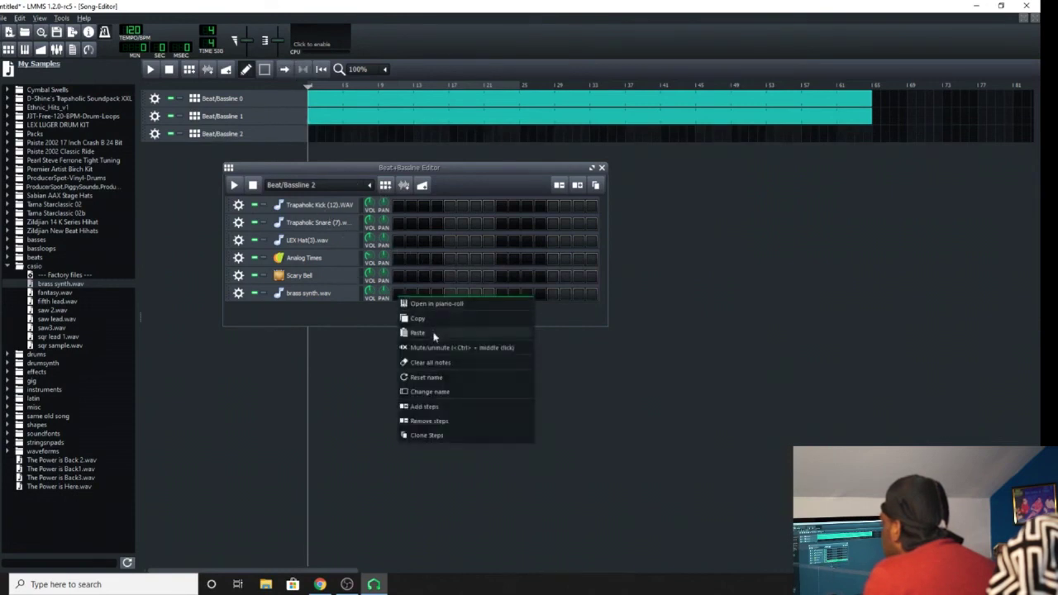
click(415, 332)
- Clear all notes from the brass synth.wav pattern in Beat/Bassline 1 and return to Beat/Bassline 2
scroll(322, 187, up, 1)
right_click(403, 306)
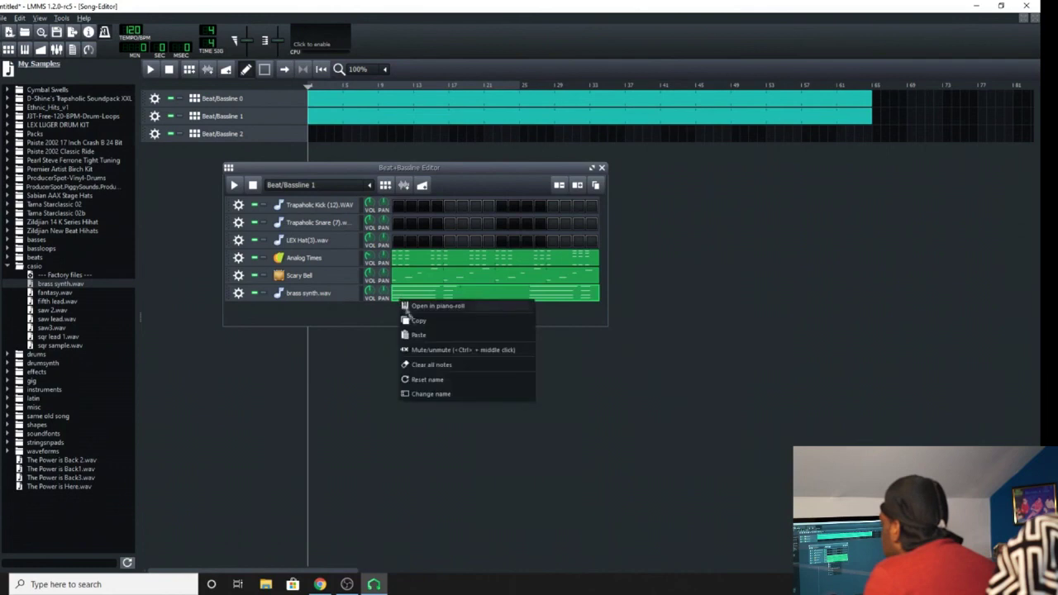
click(439, 364)
scroll(314, 190, down, 1)
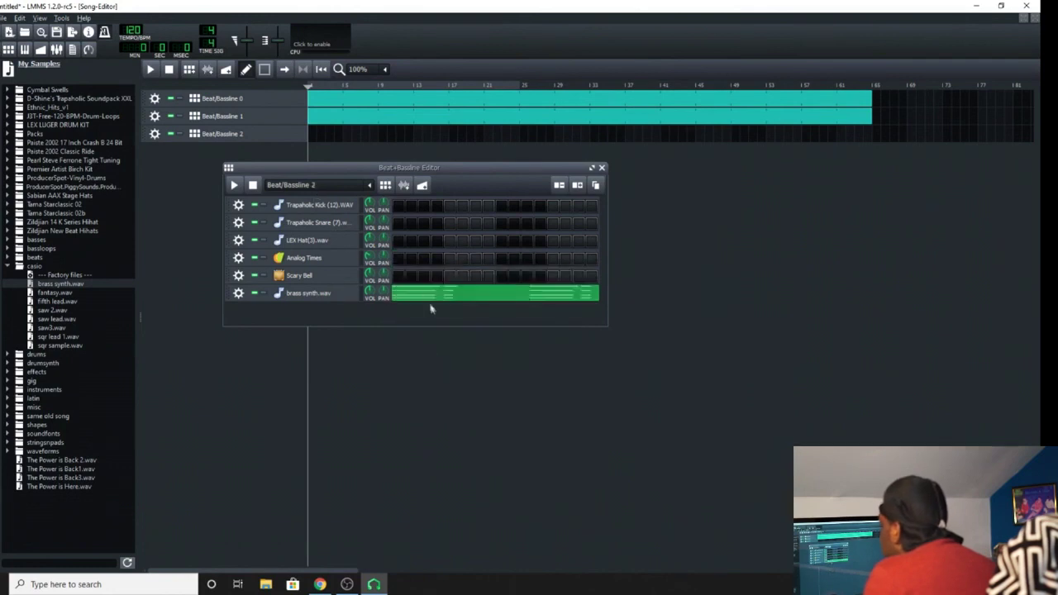
- Close the Beat+Bassline Editor and place Beat/Bassline 2 clips at bars 9 and 13 of the song
click(602, 168)
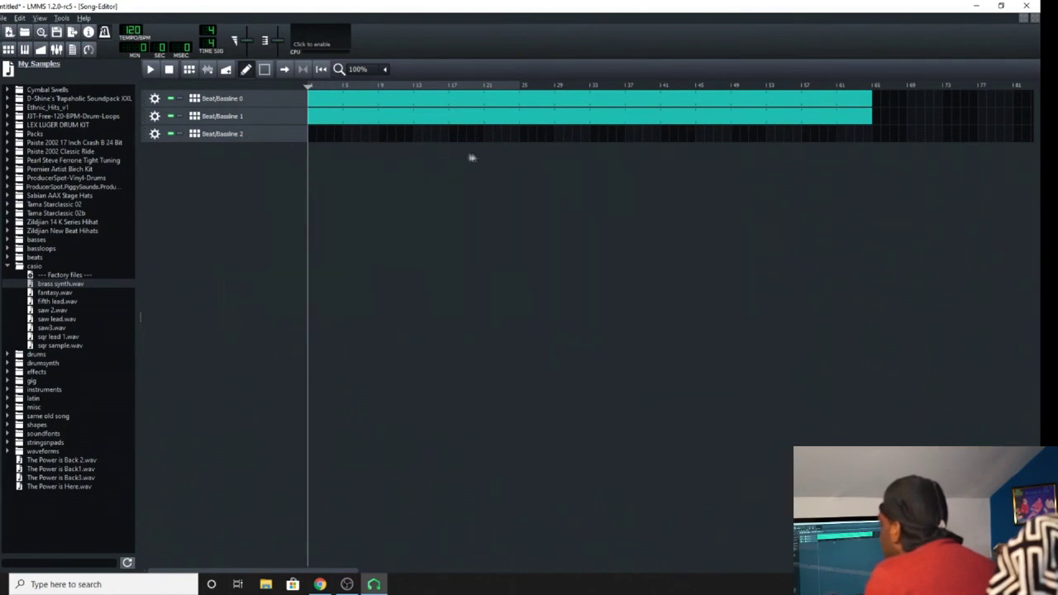
click(380, 136)
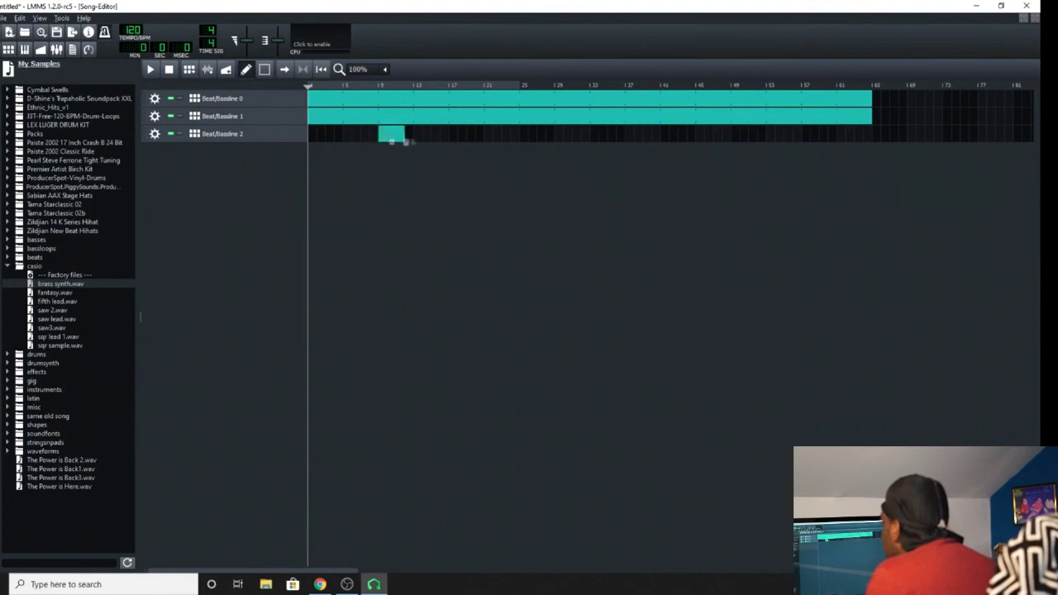
click(417, 136)
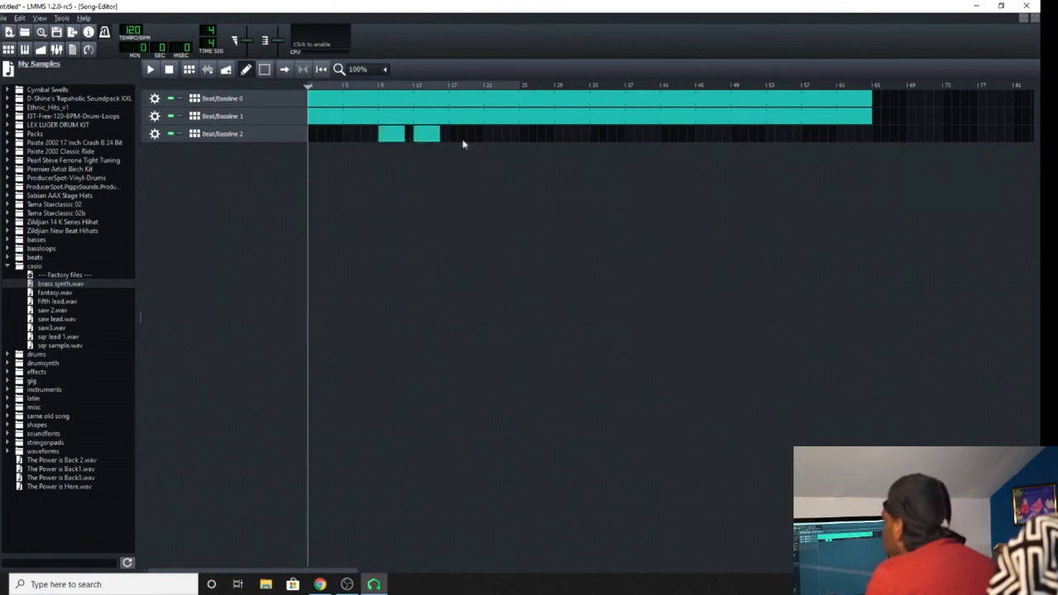
- Play the song and balance the Scary Bell, brass synth.wav and LEX Hat(3).wav volumes in the Beat+Bassline Editor
click(151, 70)
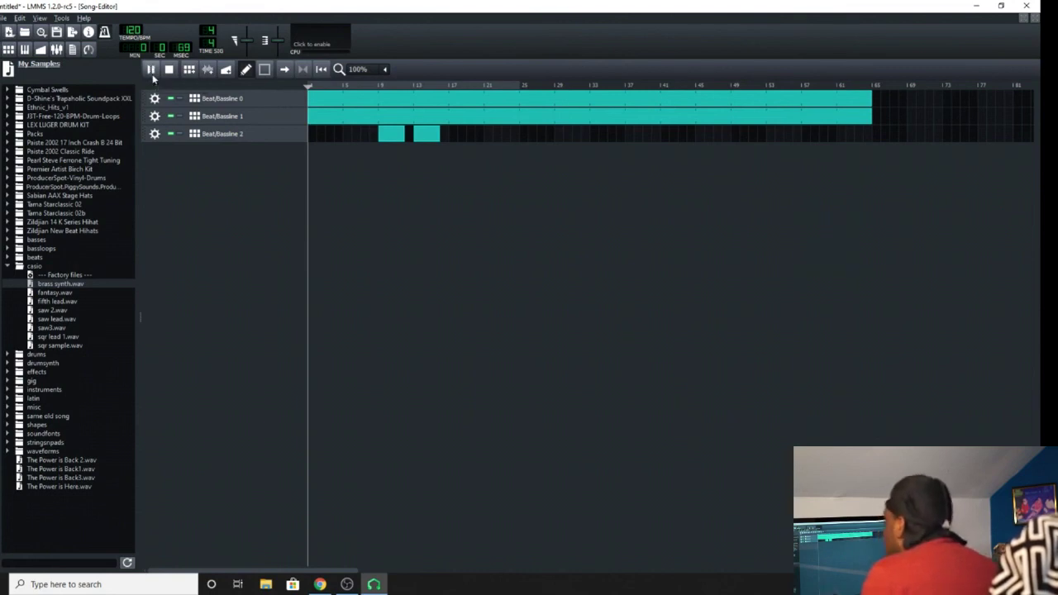
double_click(364, 109)
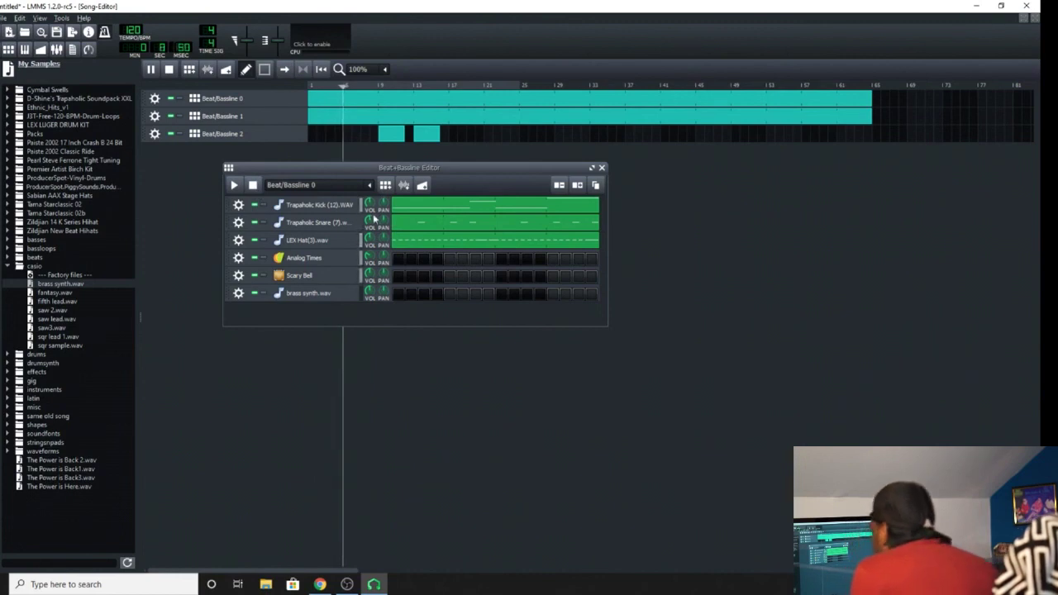
drag(372, 279, 370, 253)
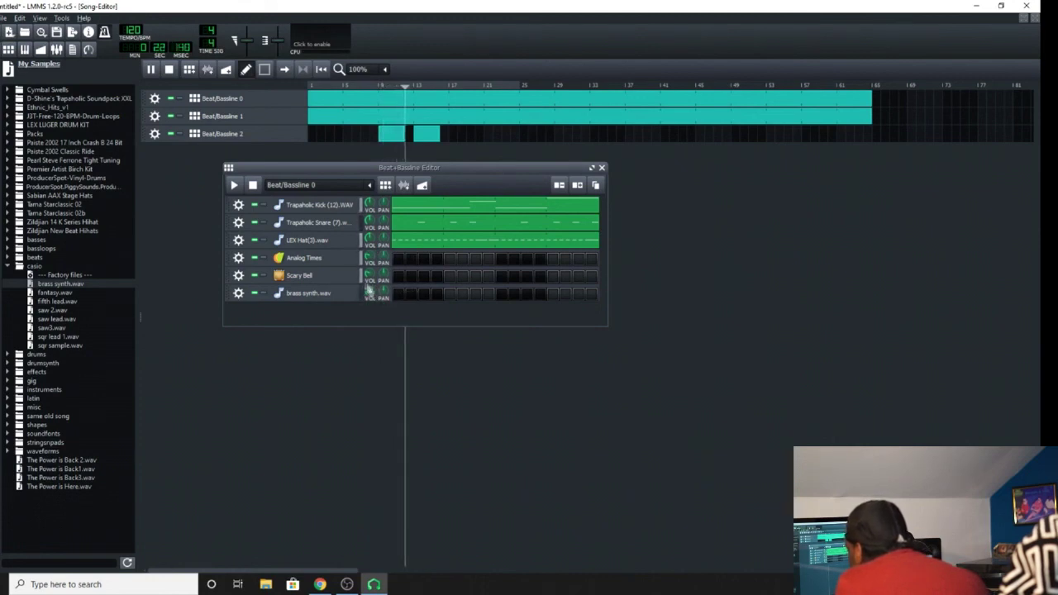
drag(368, 277, 368, 277)
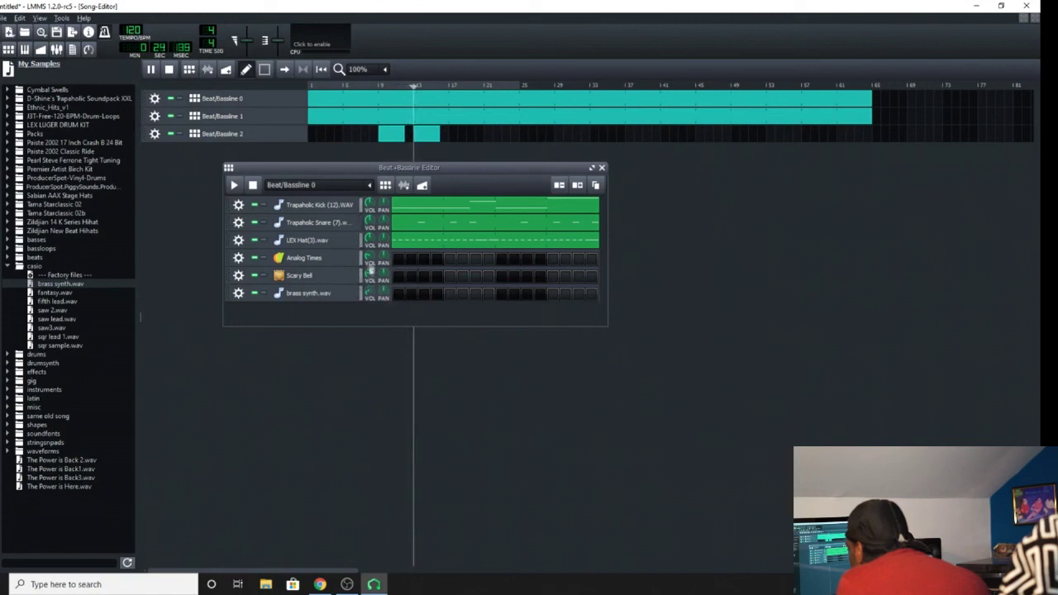
mouse_move(364, 238)
mouse_down()
mouse_move(364, 275)
mouse_move(356, 241)
mouse_up()
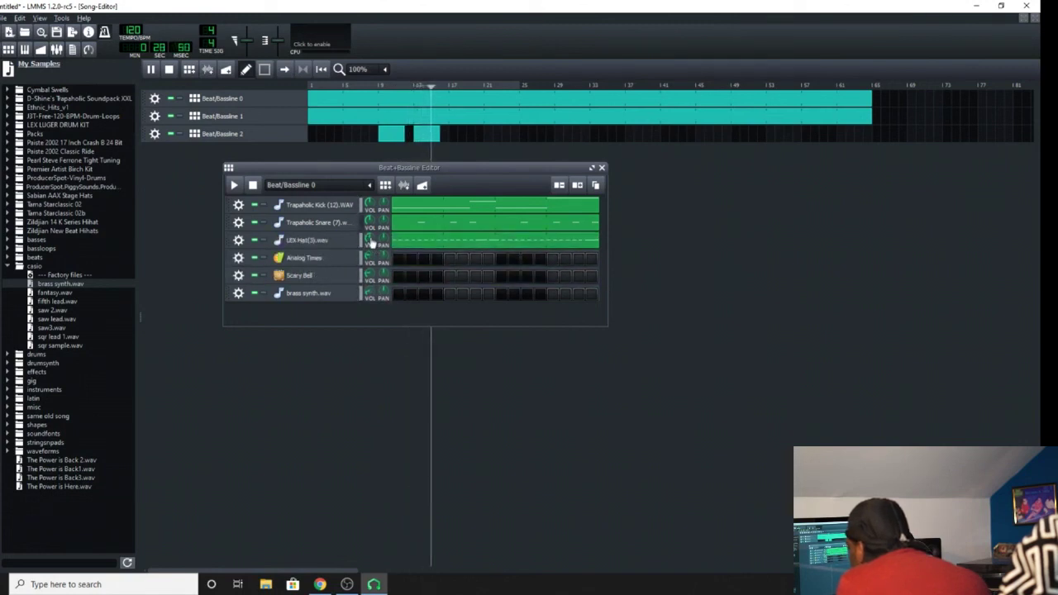
- Adjust the panning of LEX Hat(3).wav while the song plays, and stop playback
mouse_move(373, 222)
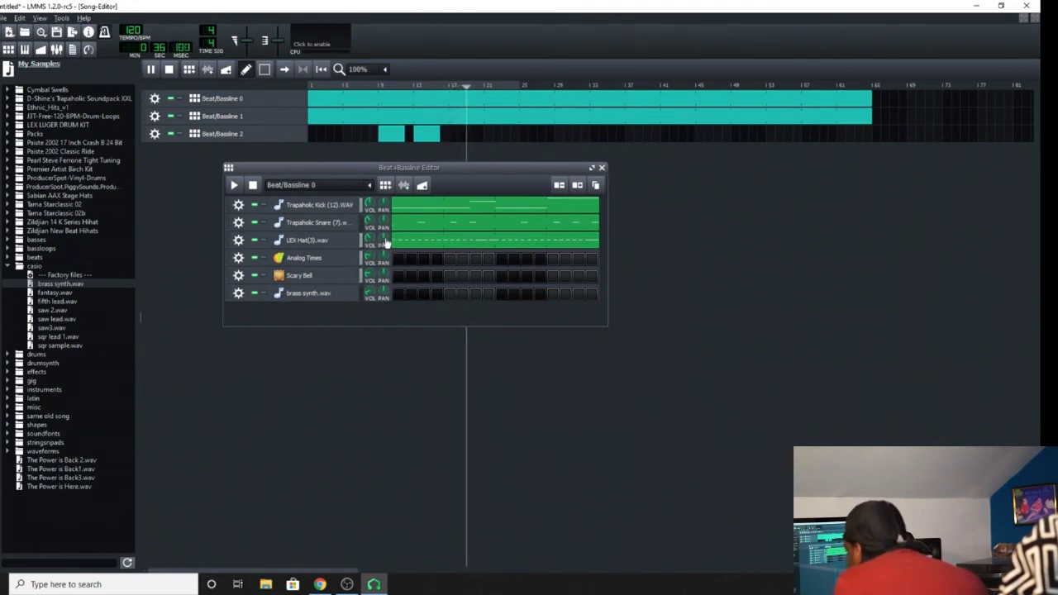
scroll(383, 239, up, 2)
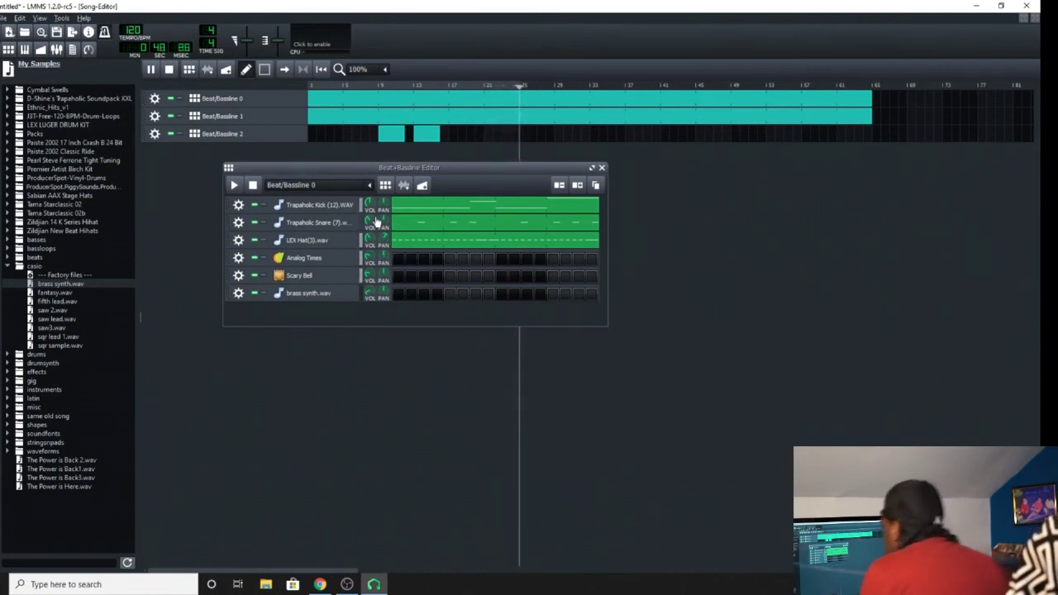
mouse_move(383, 238)
mouse_down()
mouse_move(383, 218)
mouse_move(384, 264)
mouse_move(383, 242)
mouse_up()
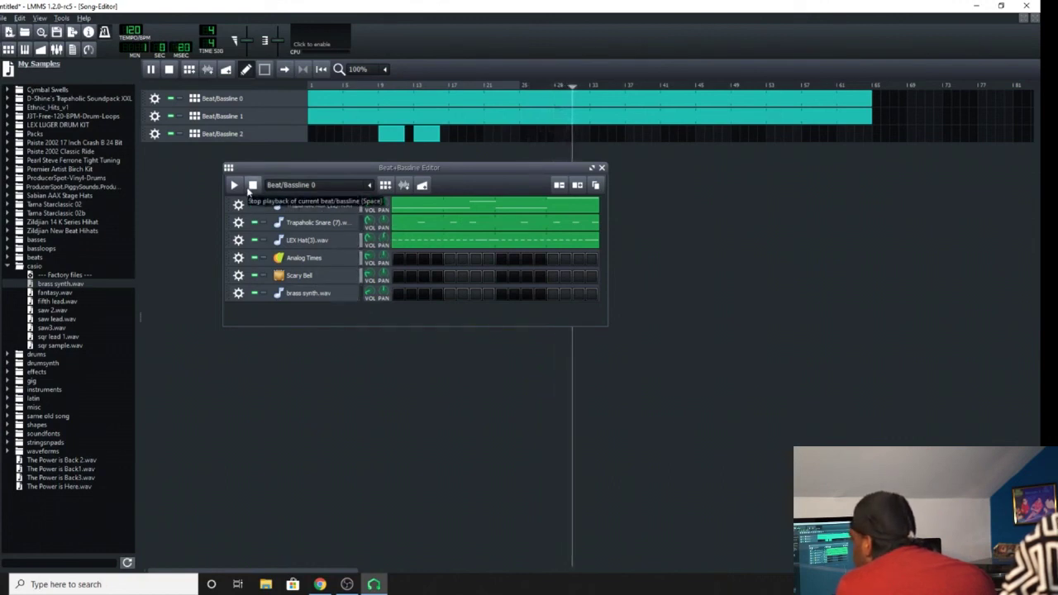
click(249, 188)
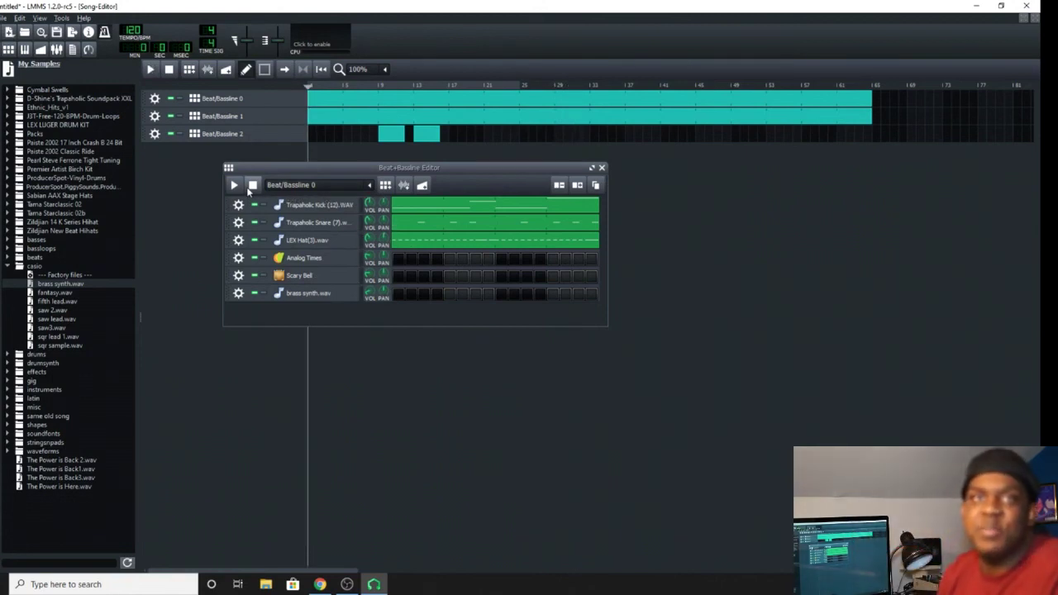